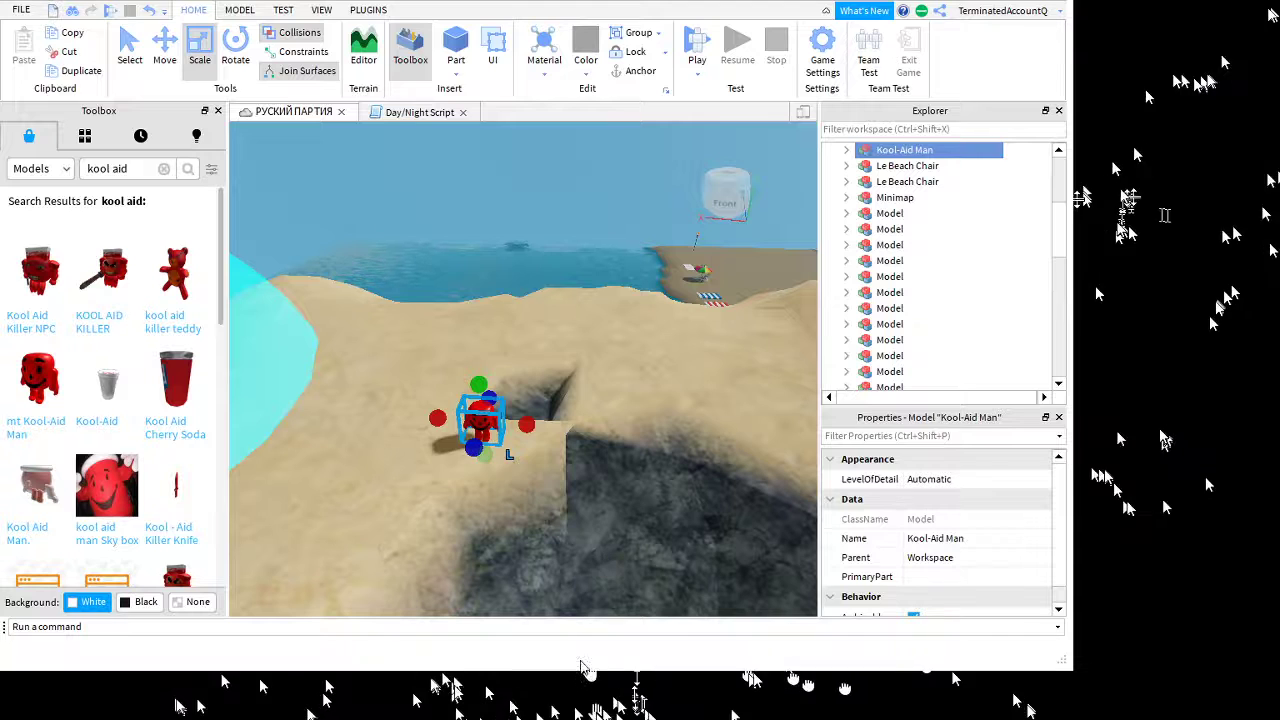
Search the toolbox models for "sign with editable text"
left_click(605, 566)
right_click_drag(605, 566, 486, 636)
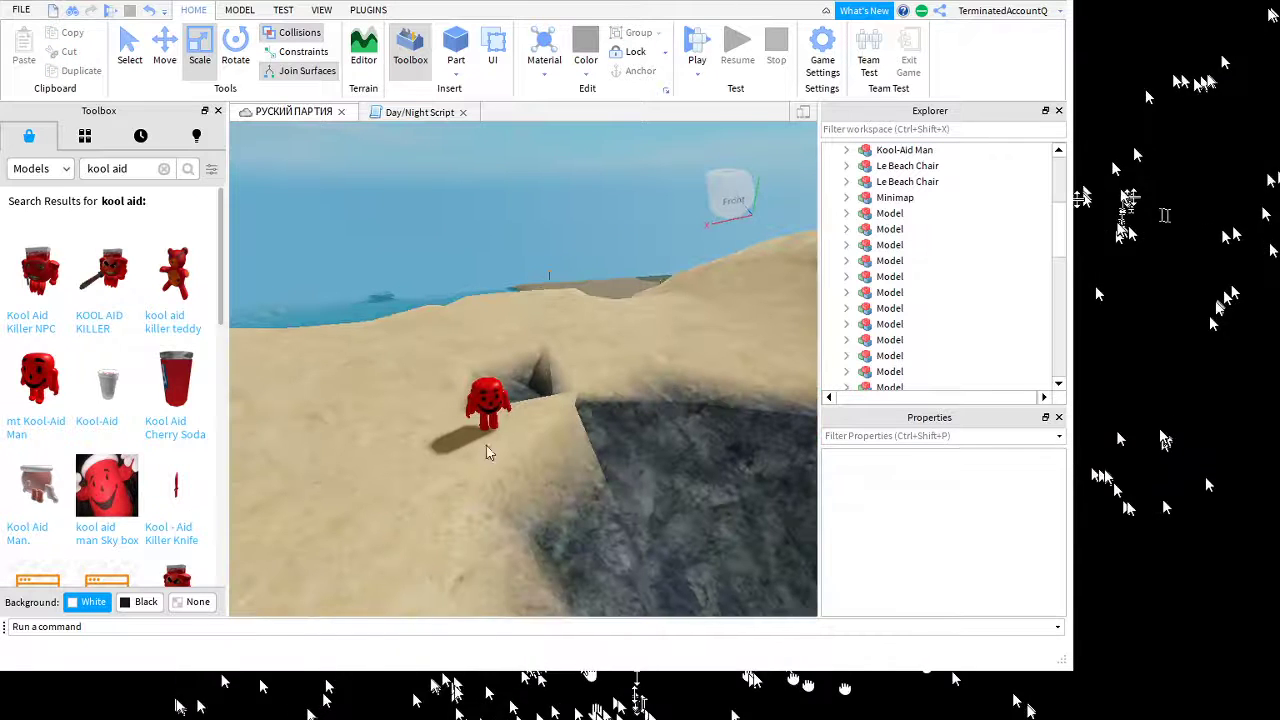
left_click(164, 168)
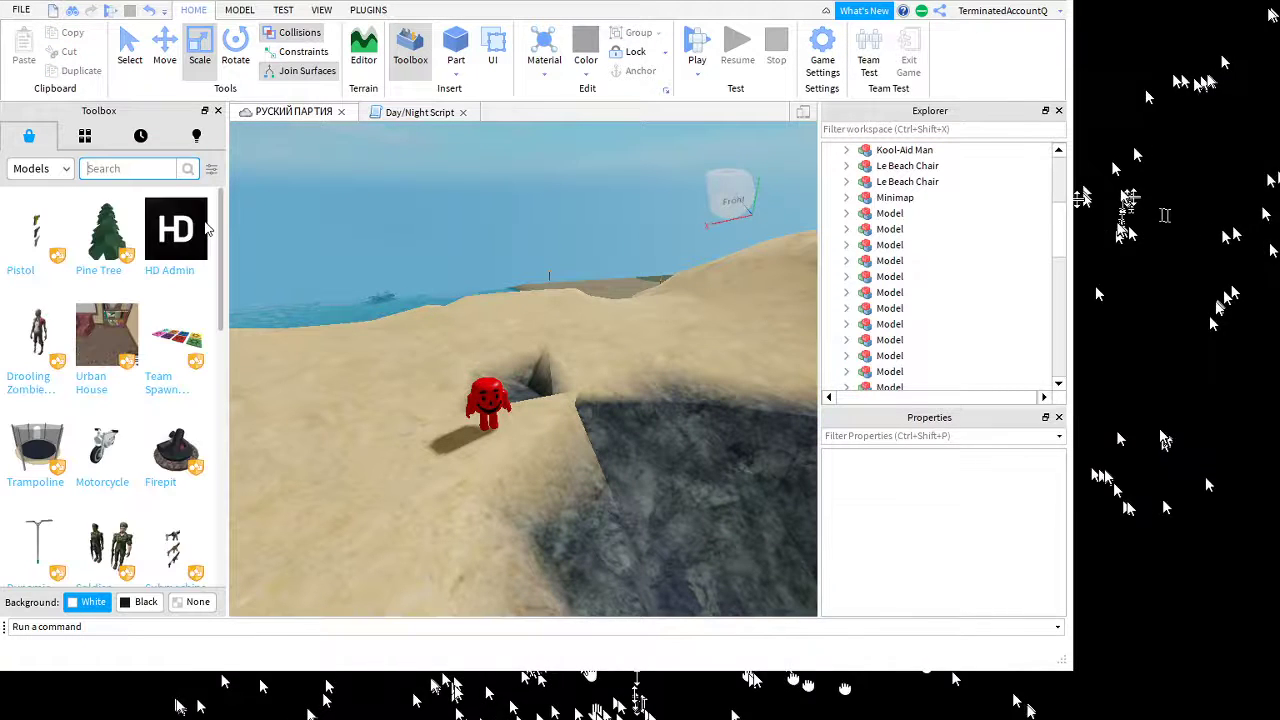
type("sign wi")
type("th edita")
type("ble text")
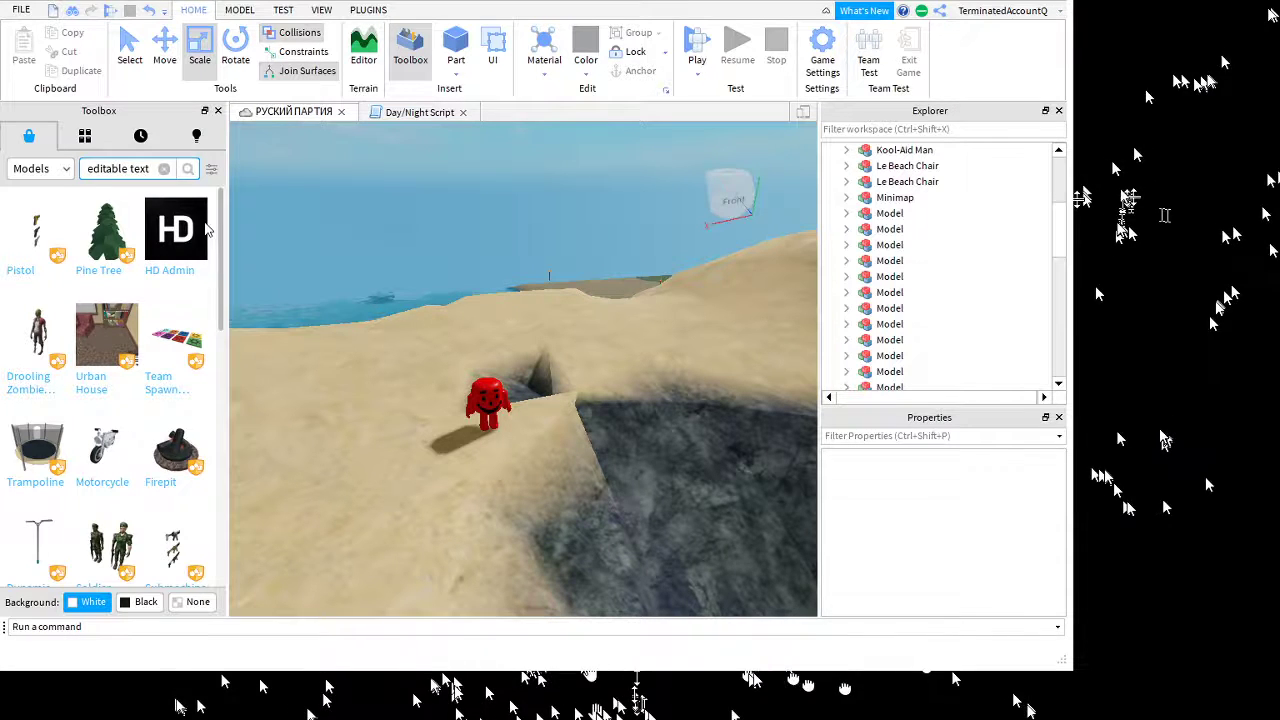
key("Return")
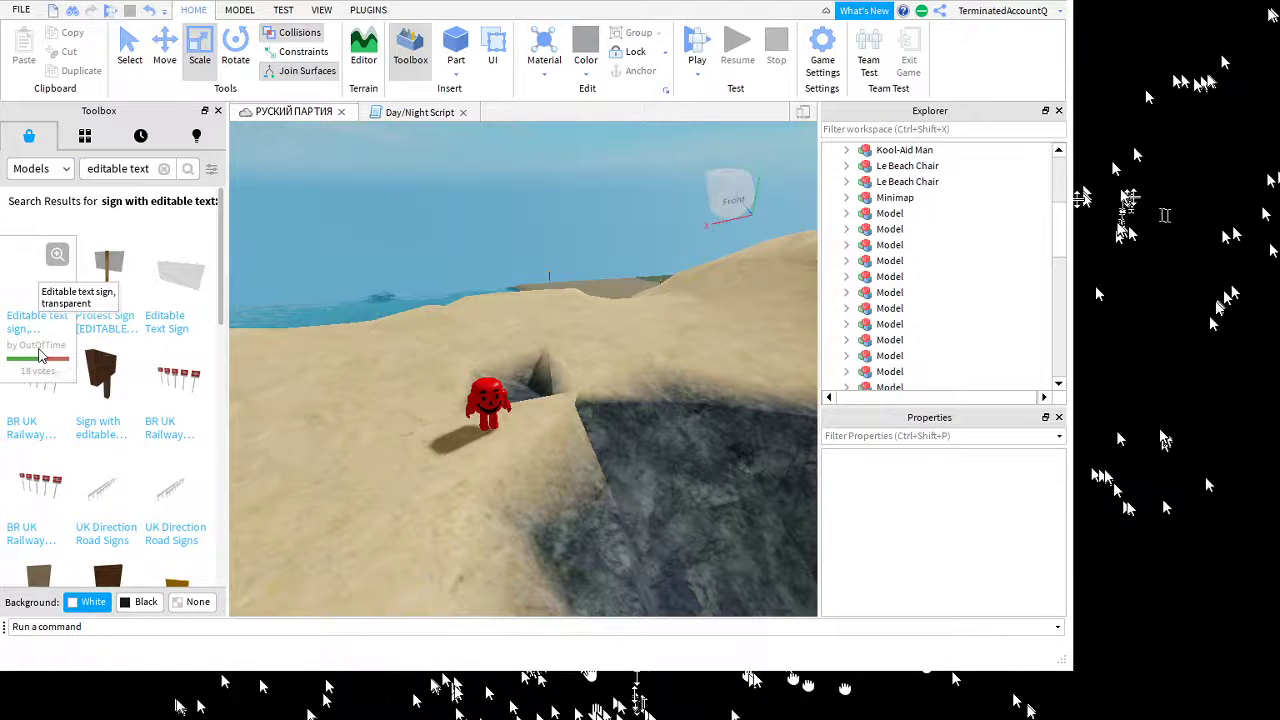
Insert the transparent editable text sign on the sand hill beside the Kool-Aid Man
left_click(39, 350)
mouse_move(637, 581)
right_mouse_down()
mouse_move(625, 573)
mouse_move(640, 570)
right_mouse_up()
scroll(640, 570, "down", 5)
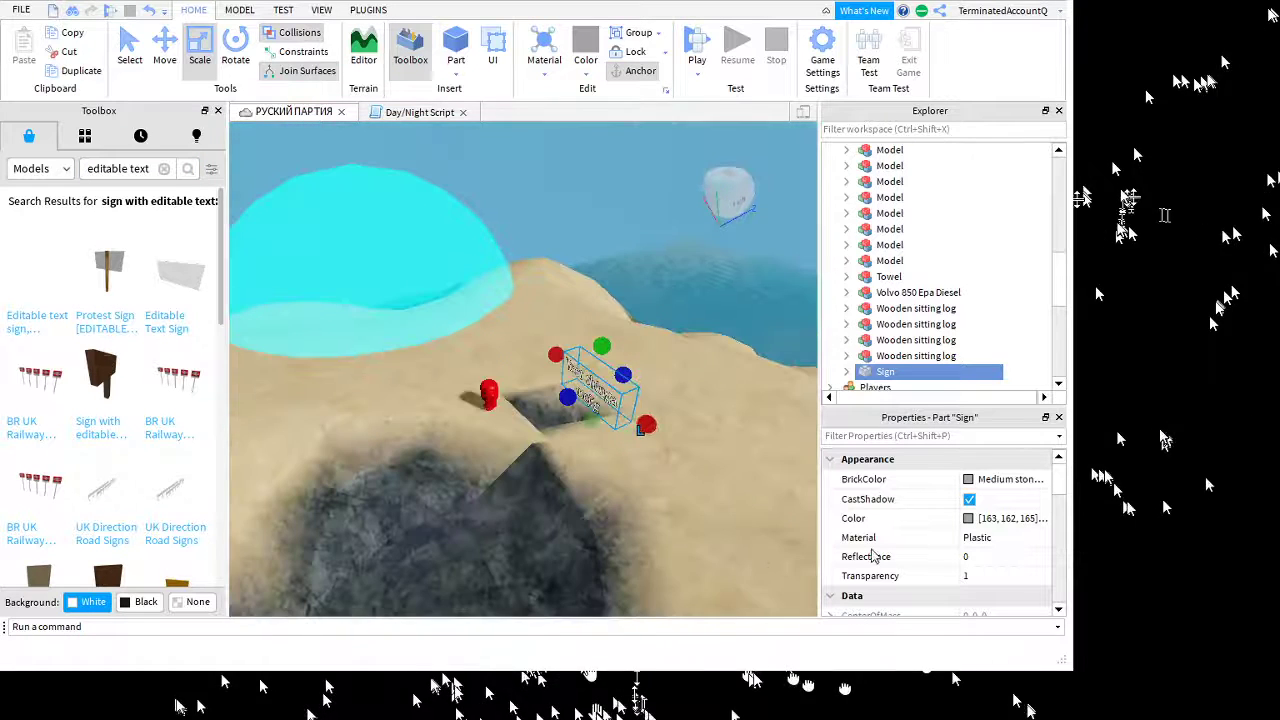
left_click_drag(754, 517, 638, 491)
left_click(586, 620)
scroll(596, 625, "up", 5)
right_click_drag(586, 620, 597, 634)
key("s")
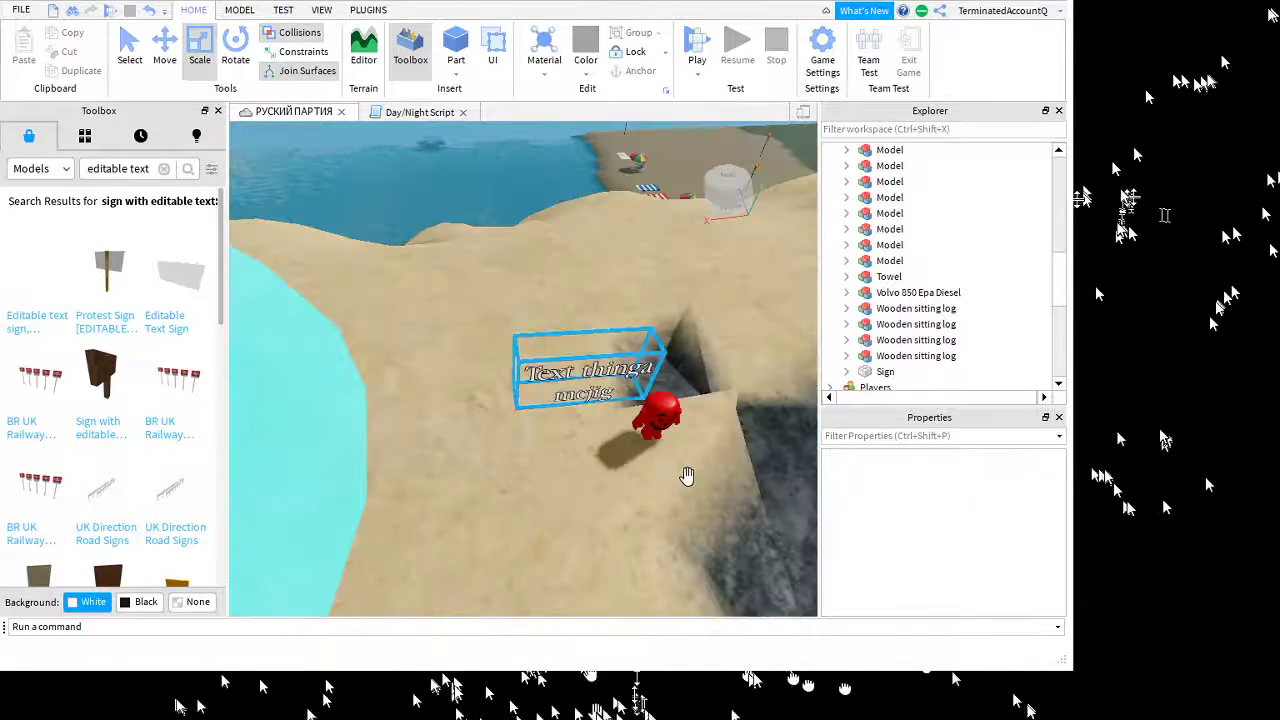
key("d")
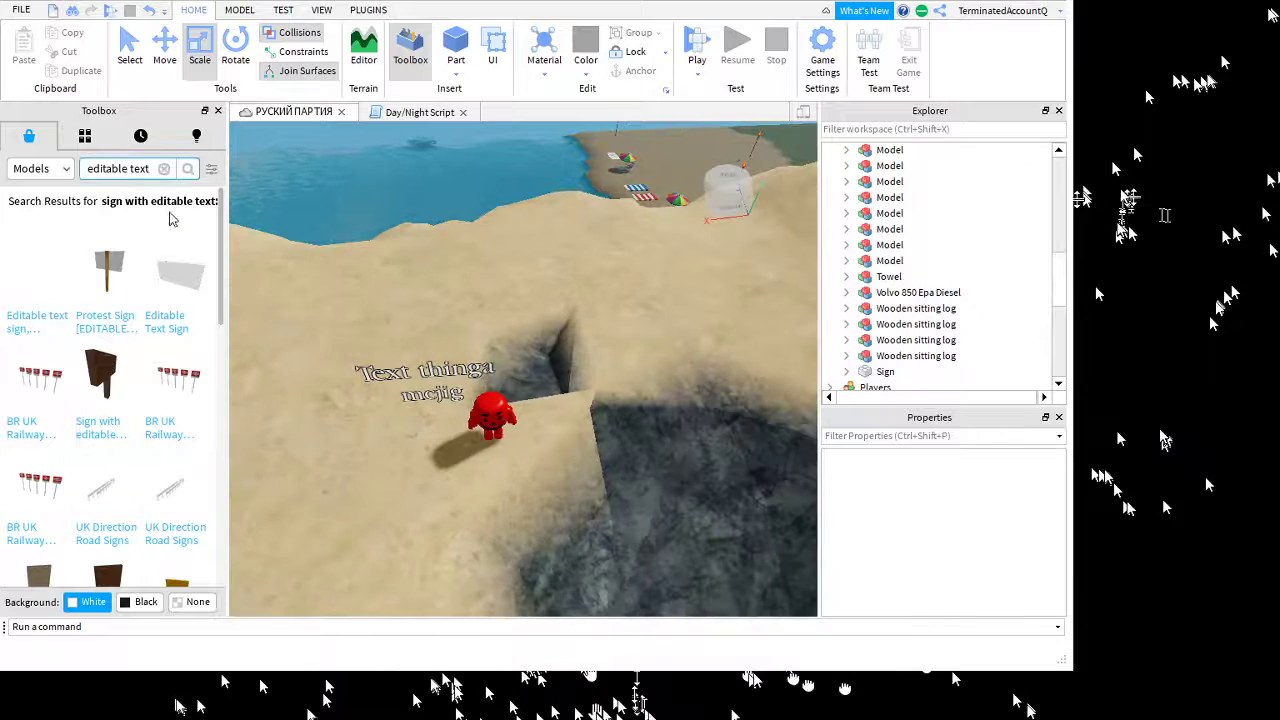
Clear the model search, start a play test of the place and dismiss the third-party item sales notice
left_click(164, 168)
mouse_move(590, 381)
right_mouse_down()
mouse_move(591, 399)
mouse_move(592, 387)
right_mouse_up()
key("w")
key("w")
key("w")
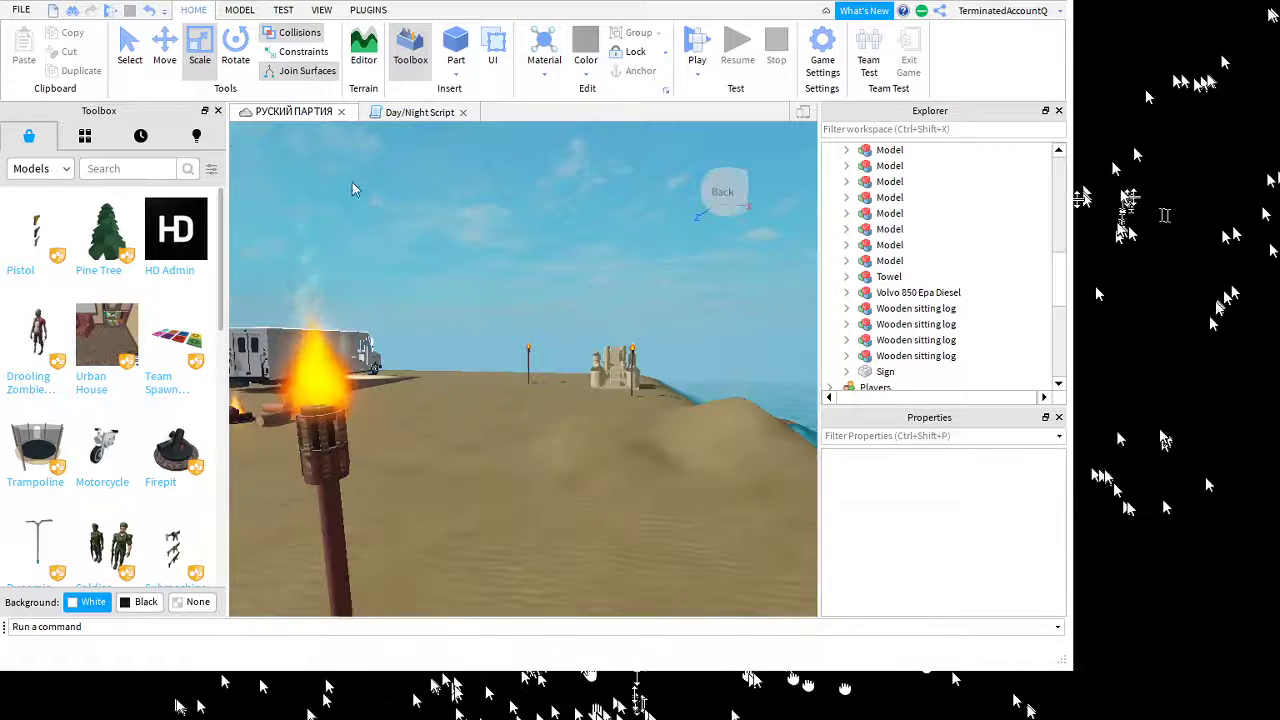
left_click(284, 11)
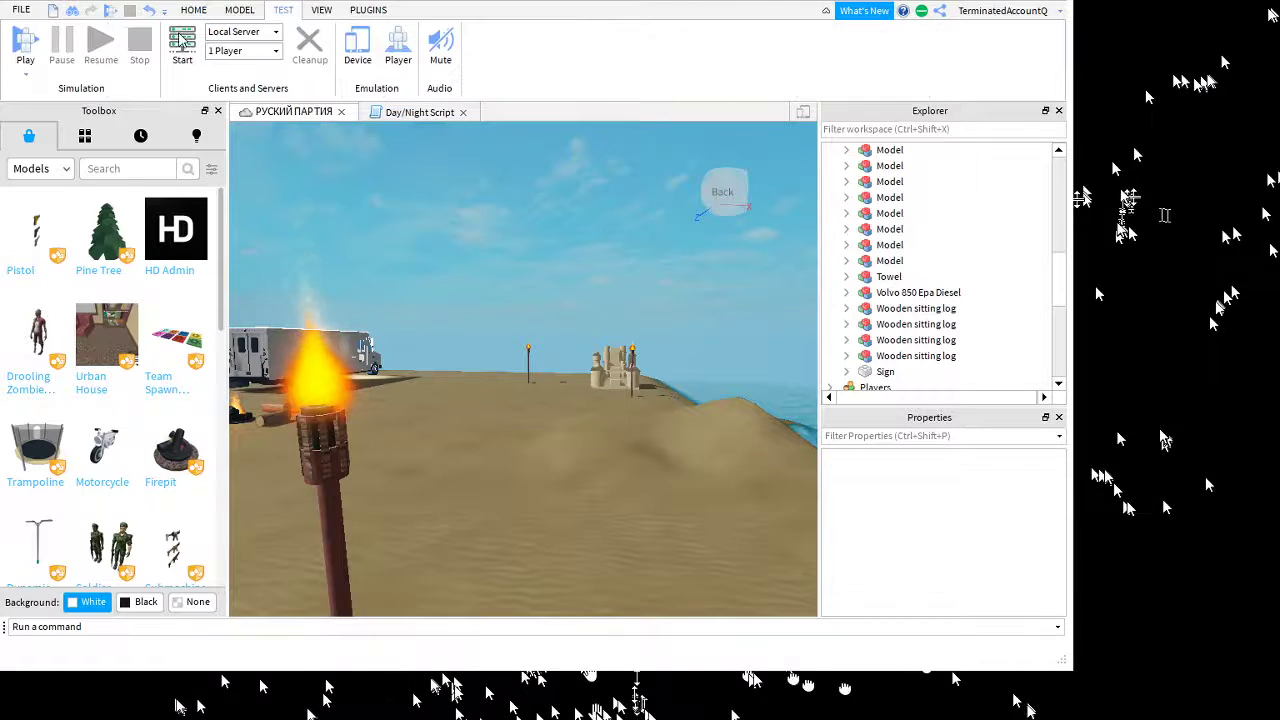
key("F5")
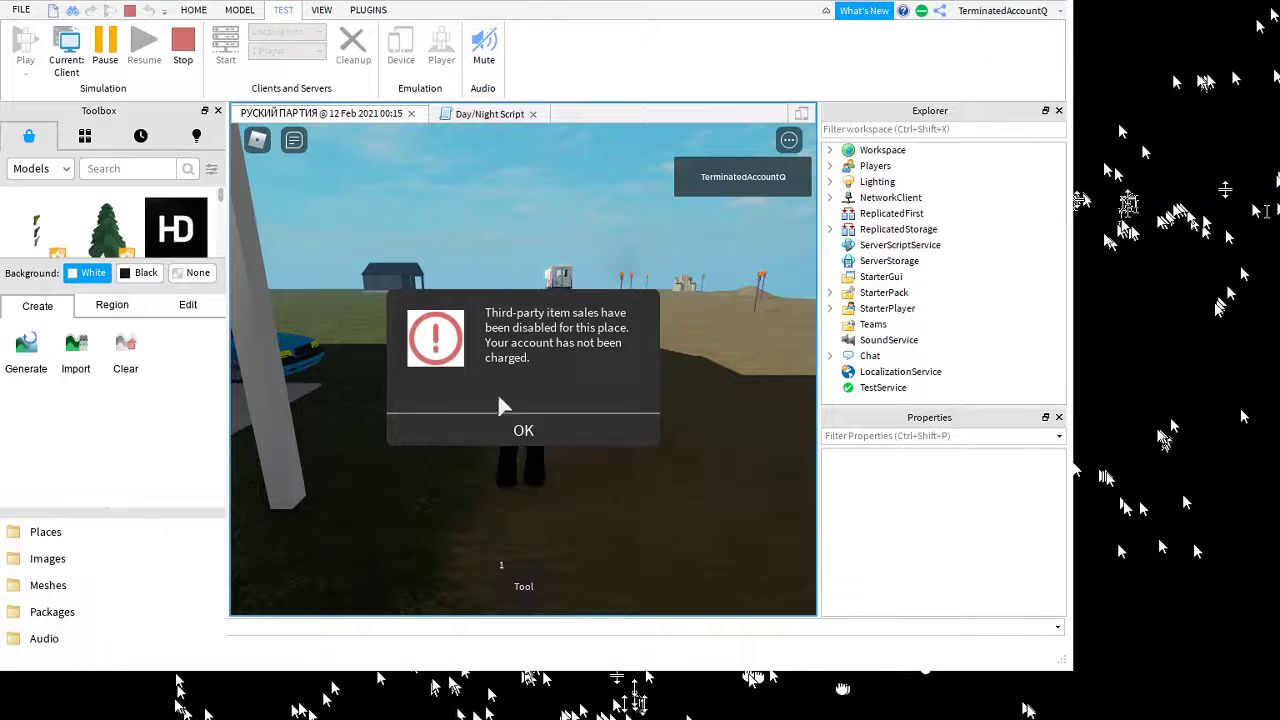
left_click(522, 431)
Walk the character up the sand hill to examine the Kool-Aid Man and the text sign, and end the play test
key("w")
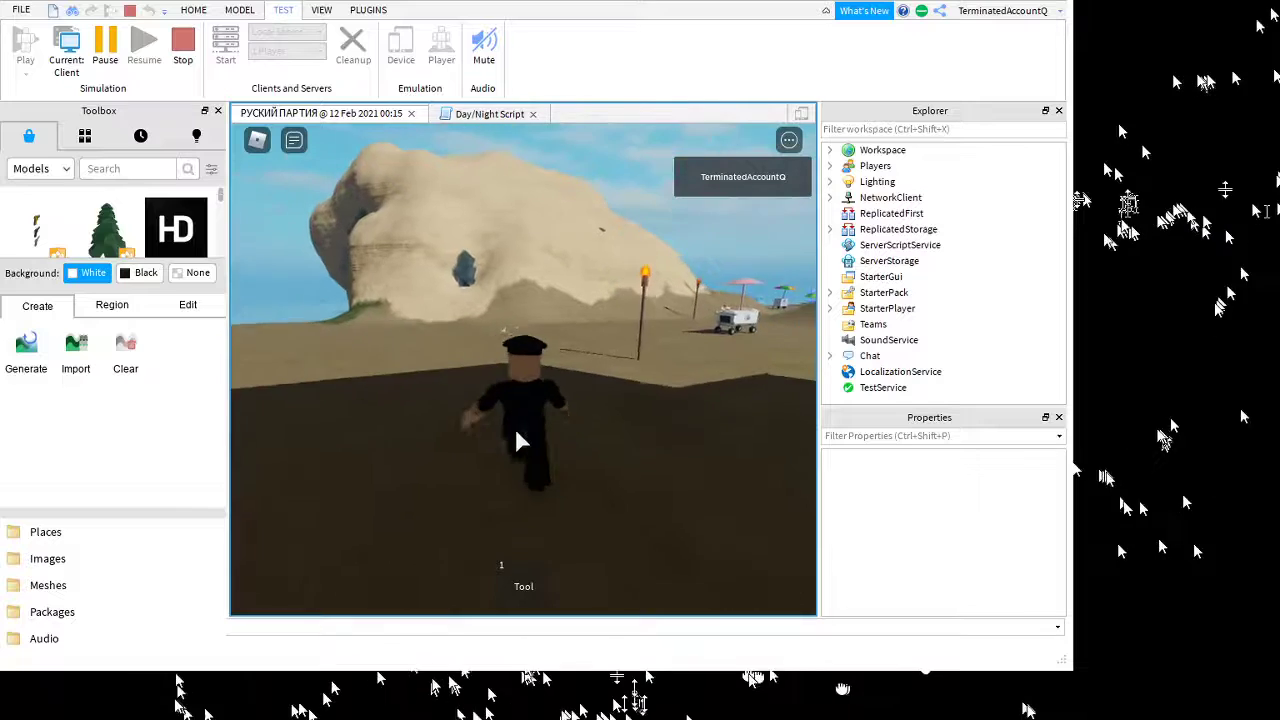
key("w")
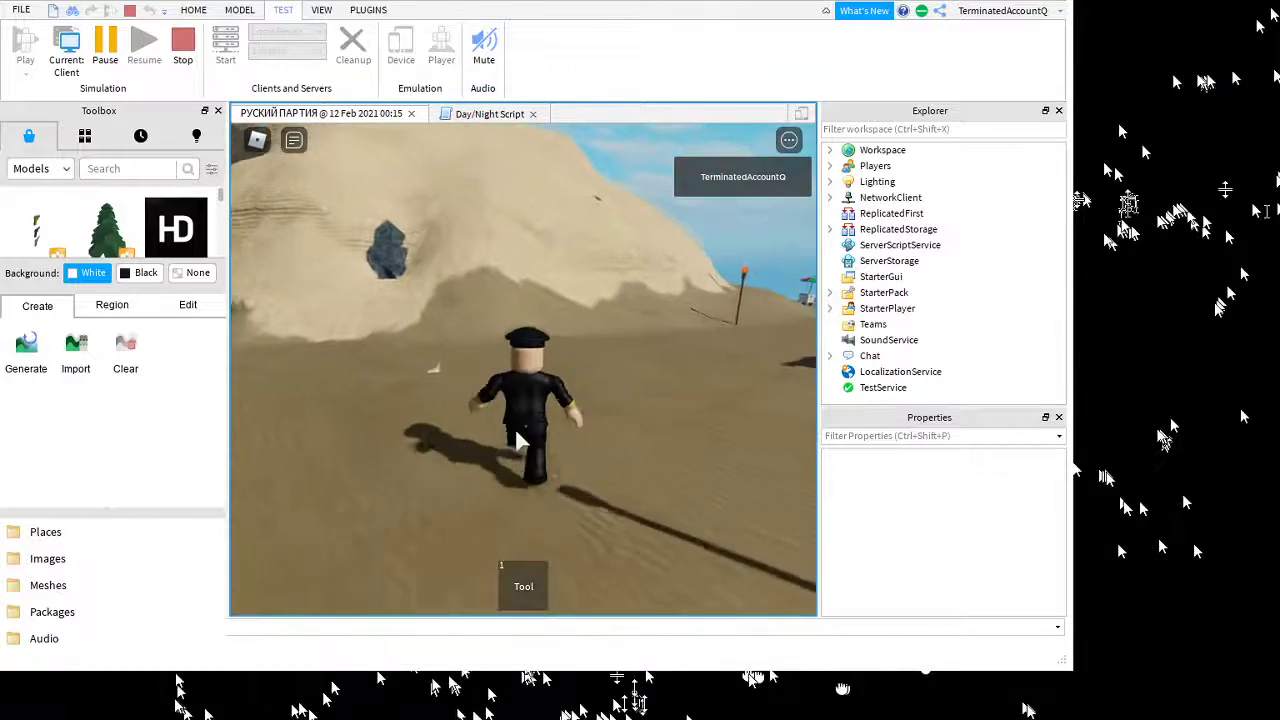
key("w")
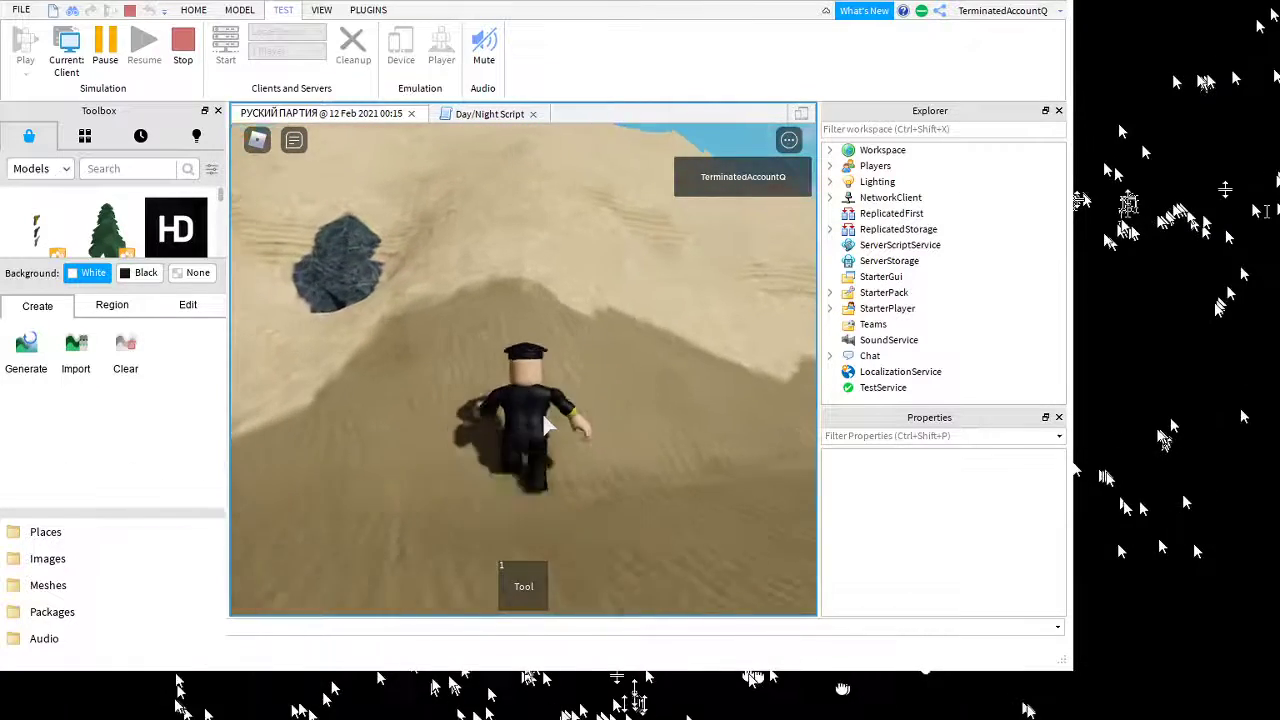
key("w")
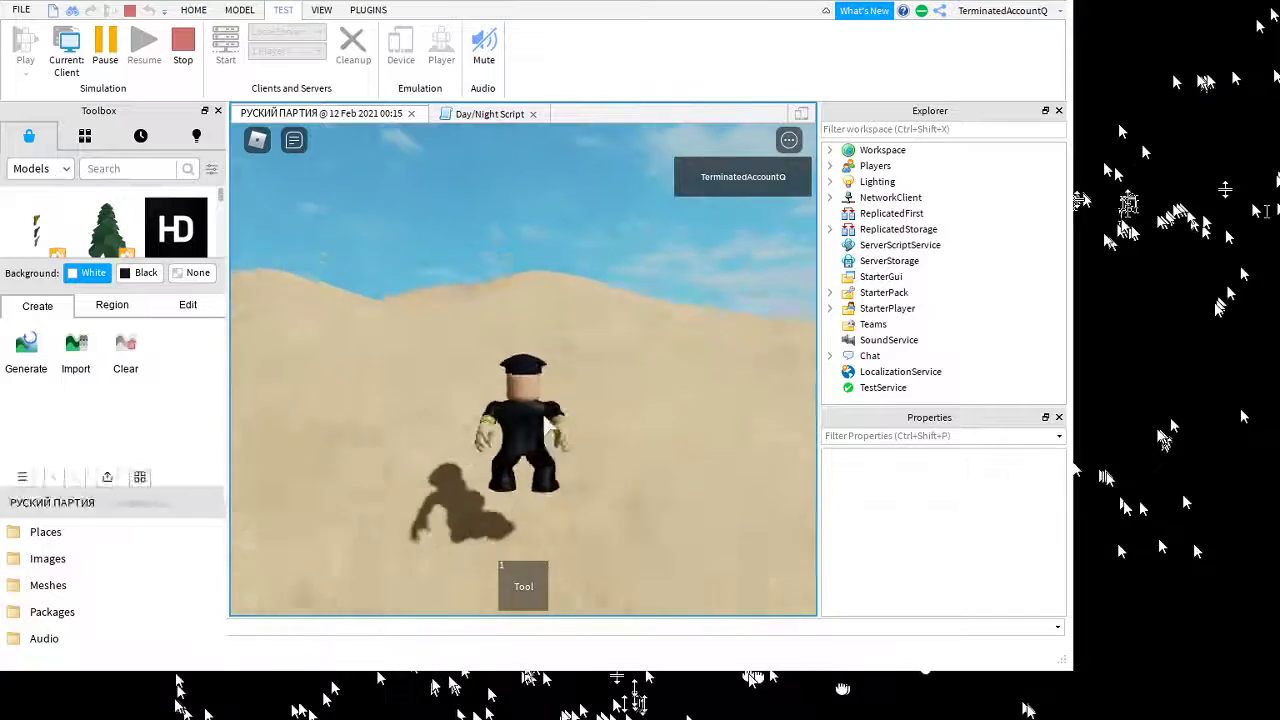
key("w")
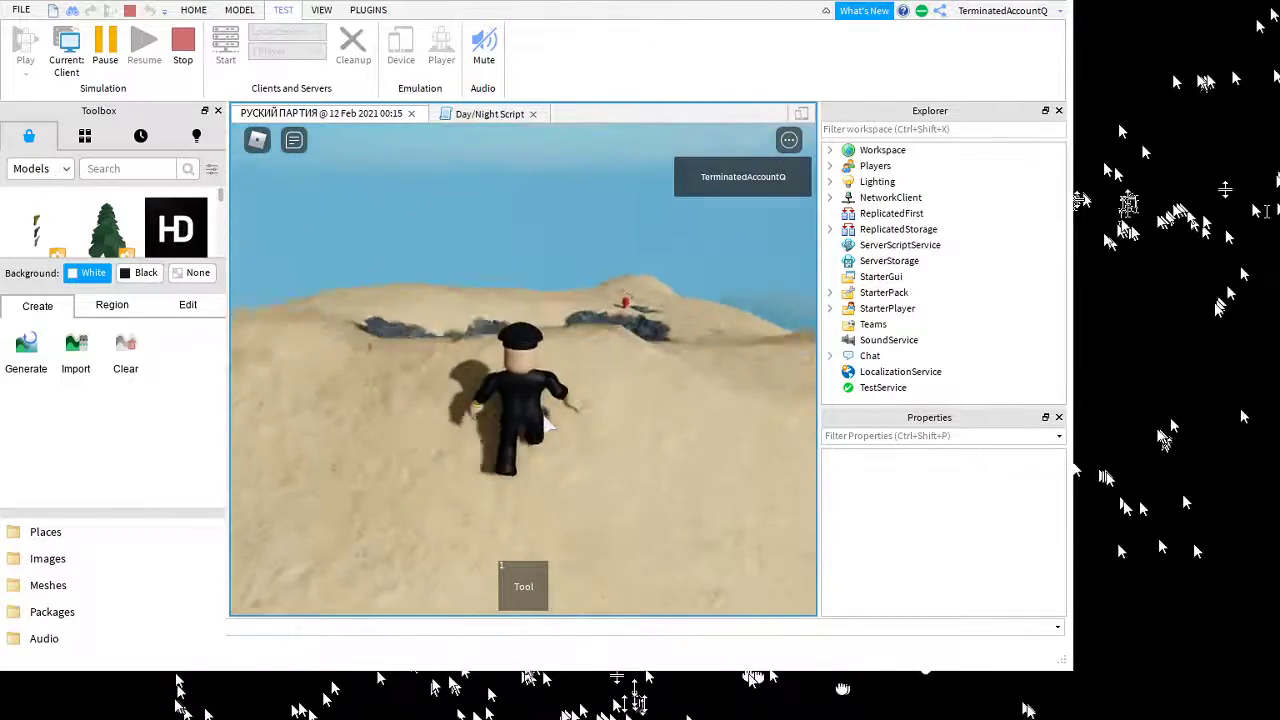
key("w")
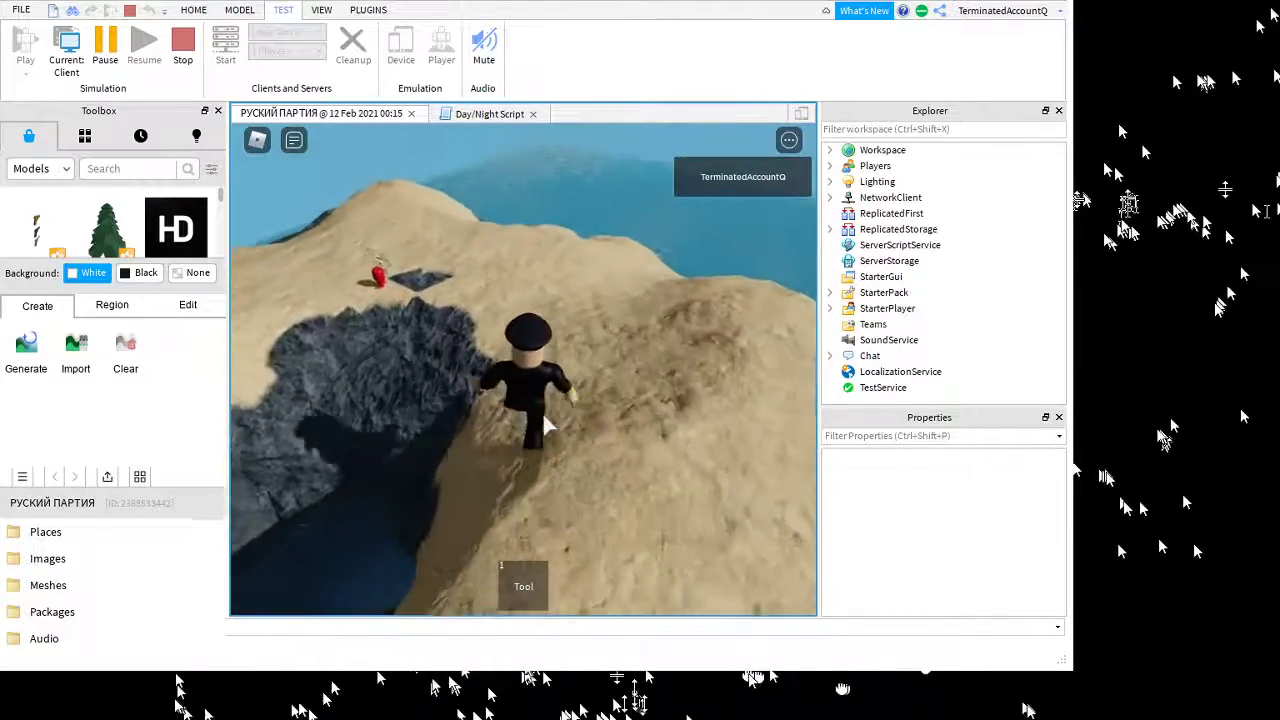
right_click_drag(566, 416, 503, 360)
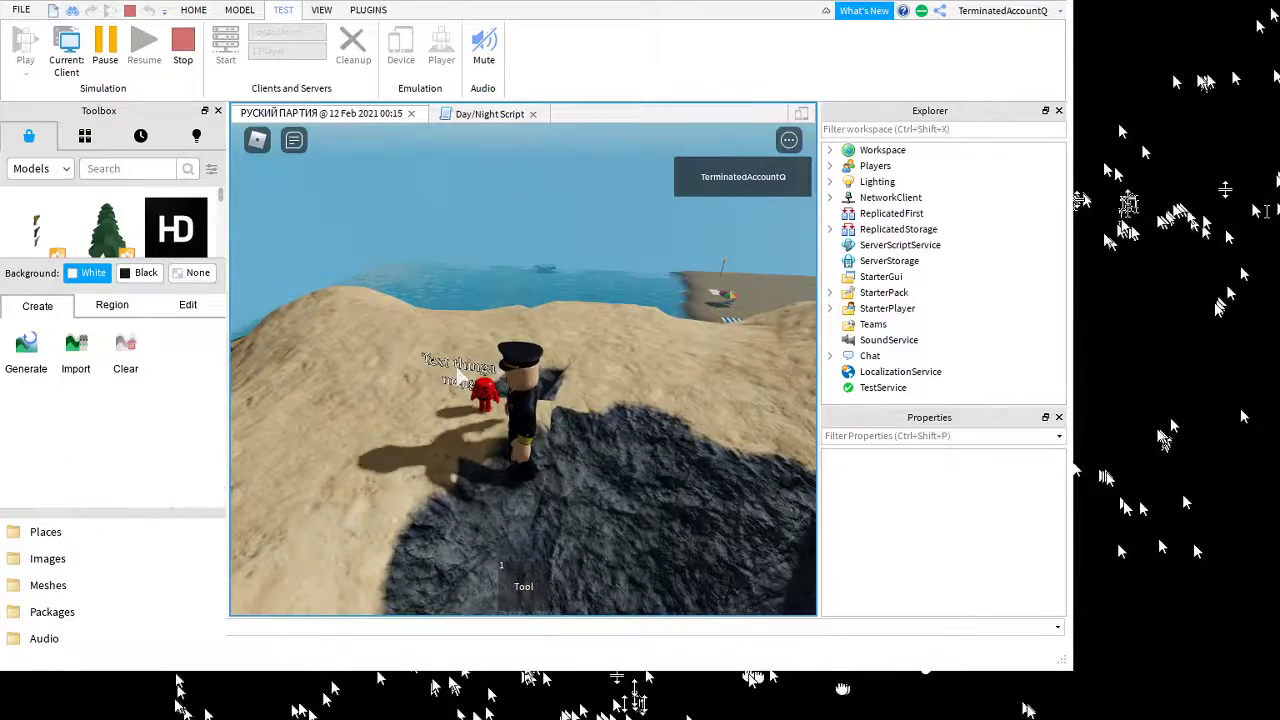
key("a")
scroll(508, 370, "up", 4)
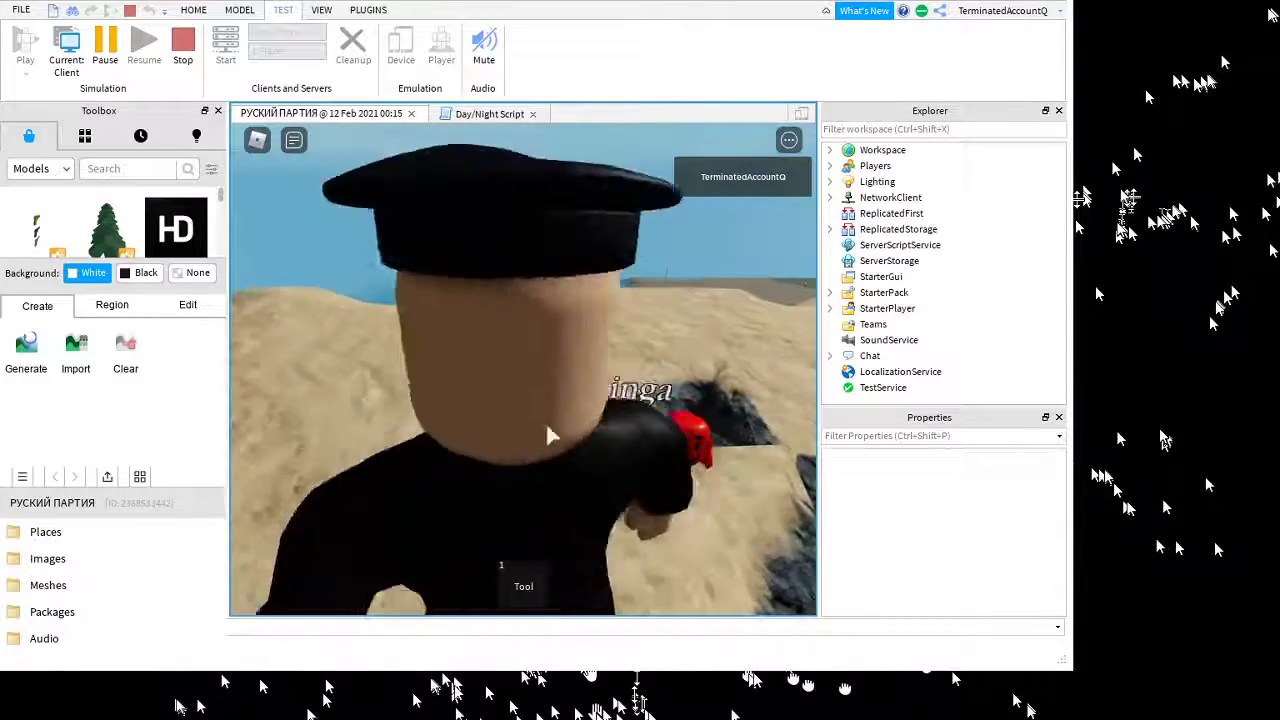
key("w")
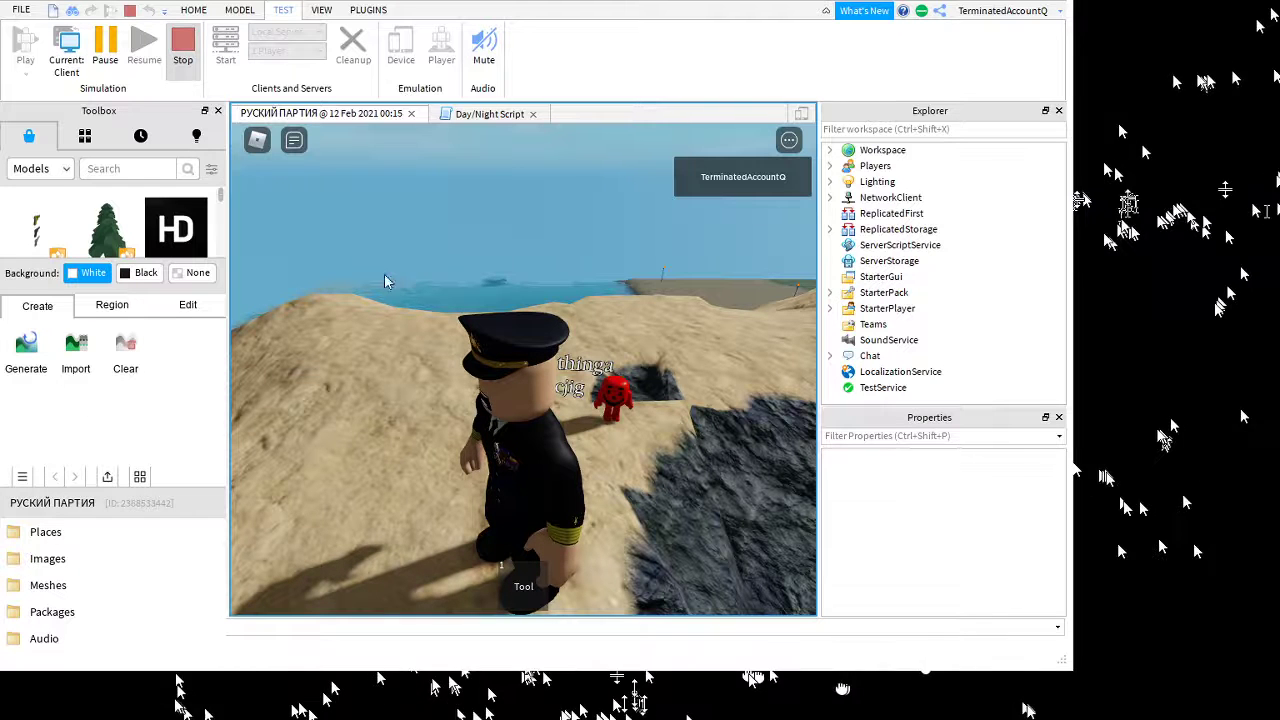
key("shift+F5")
Delete the SurfaceGui inside the transparent Sign part beside the Kool-Aid Man
key("w")
right_click_drag(511, 359, 969, 514)
key("w")
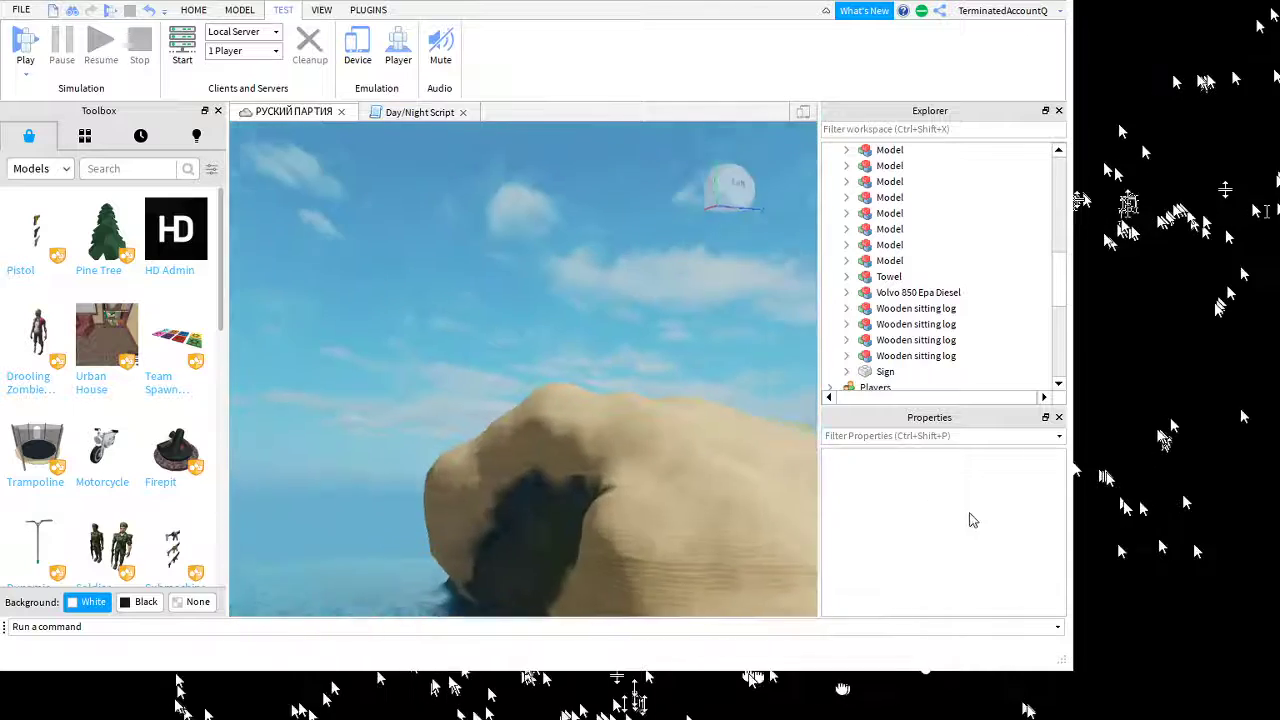
right_click_drag(606, 521, 608, 520)
key("f")
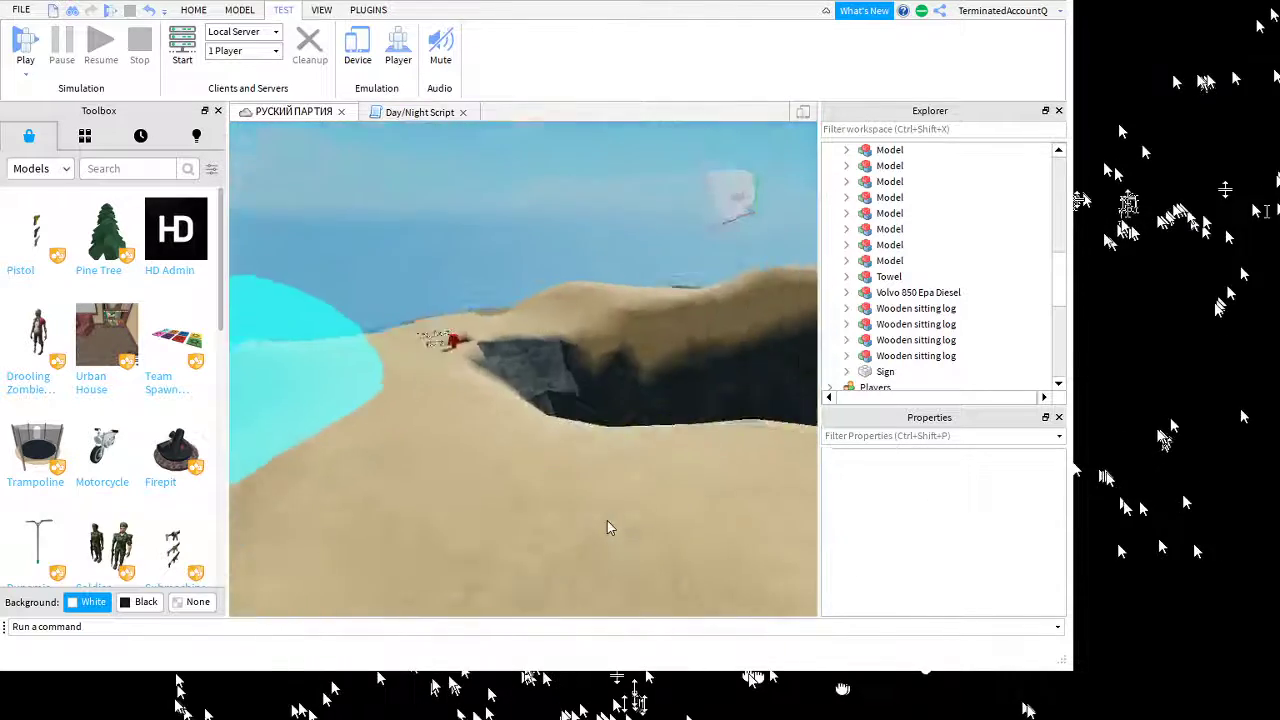
left_click(622, 462)
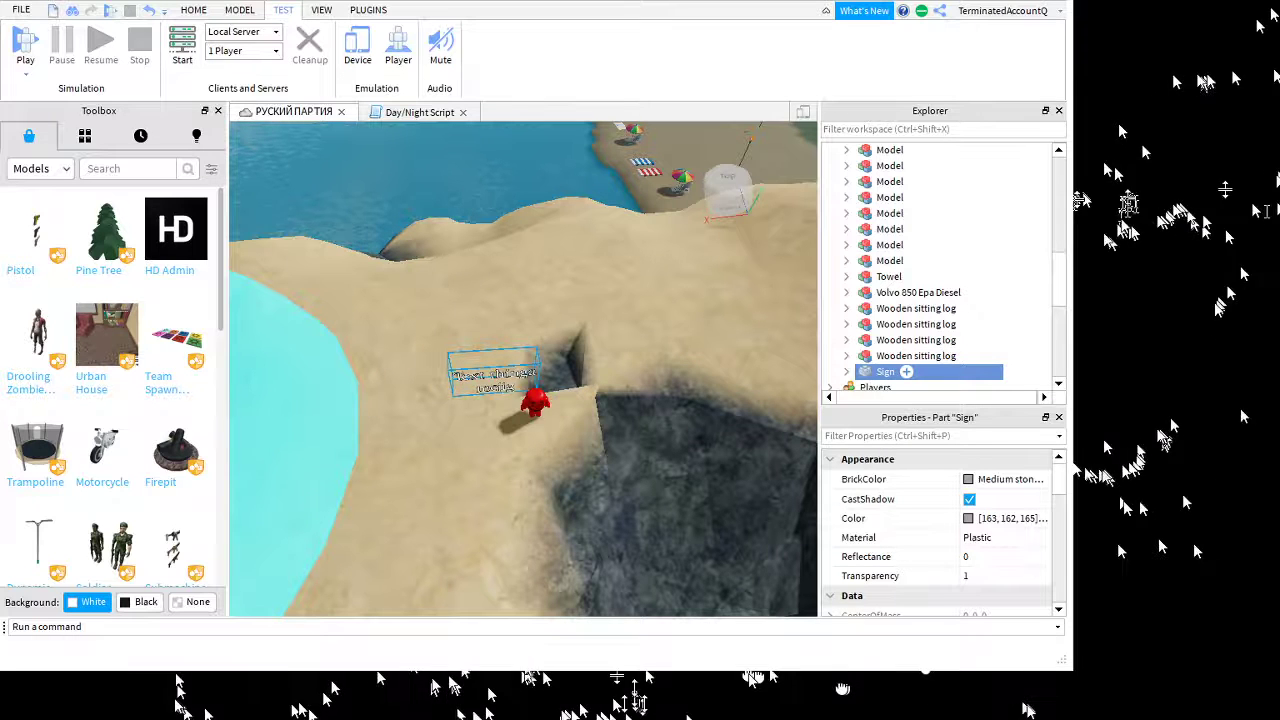
left_click(845, 372)
scroll(858, 371, "down", 1)
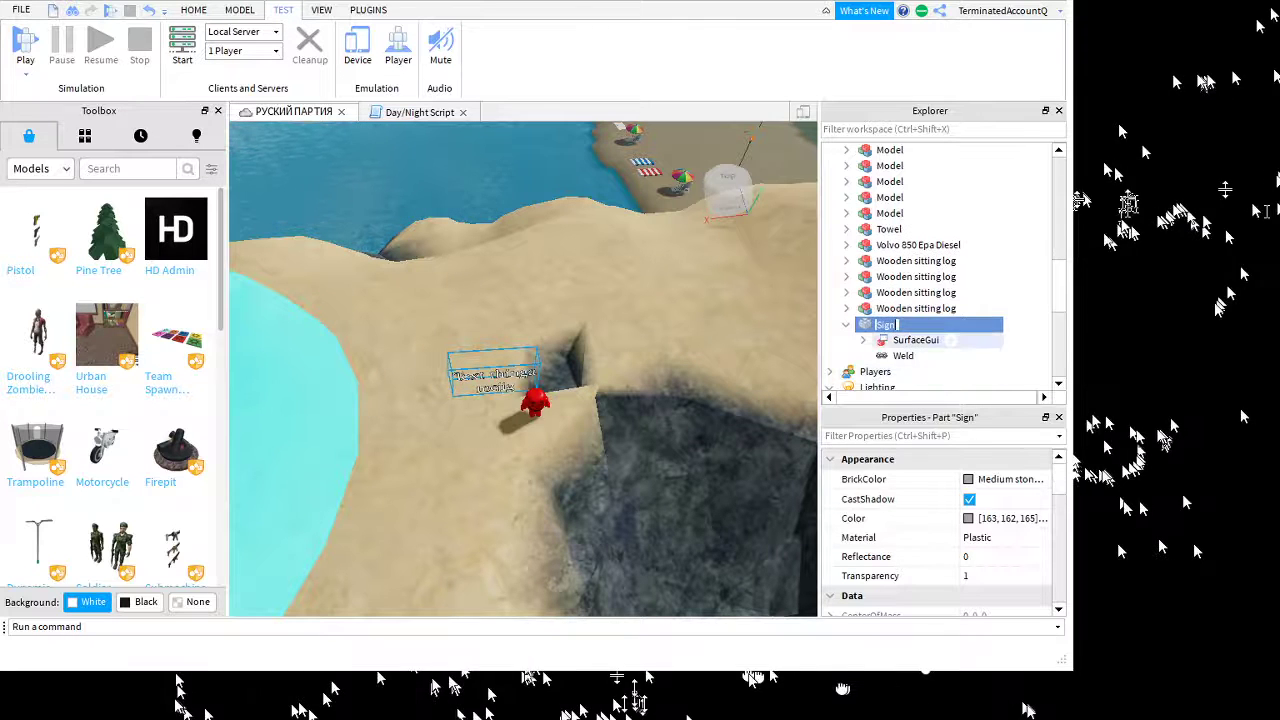
left_click(908, 340)
left_click(884, 325)
left_click(949, 340)
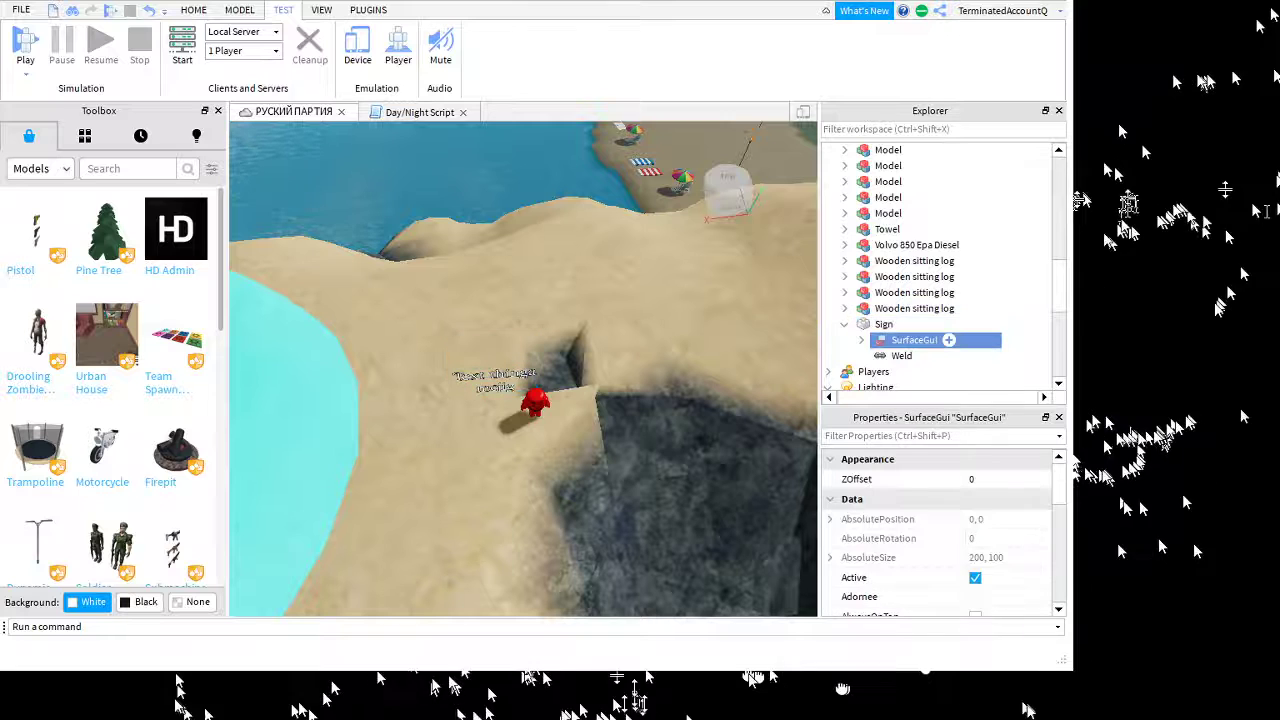
left_click(861, 340)
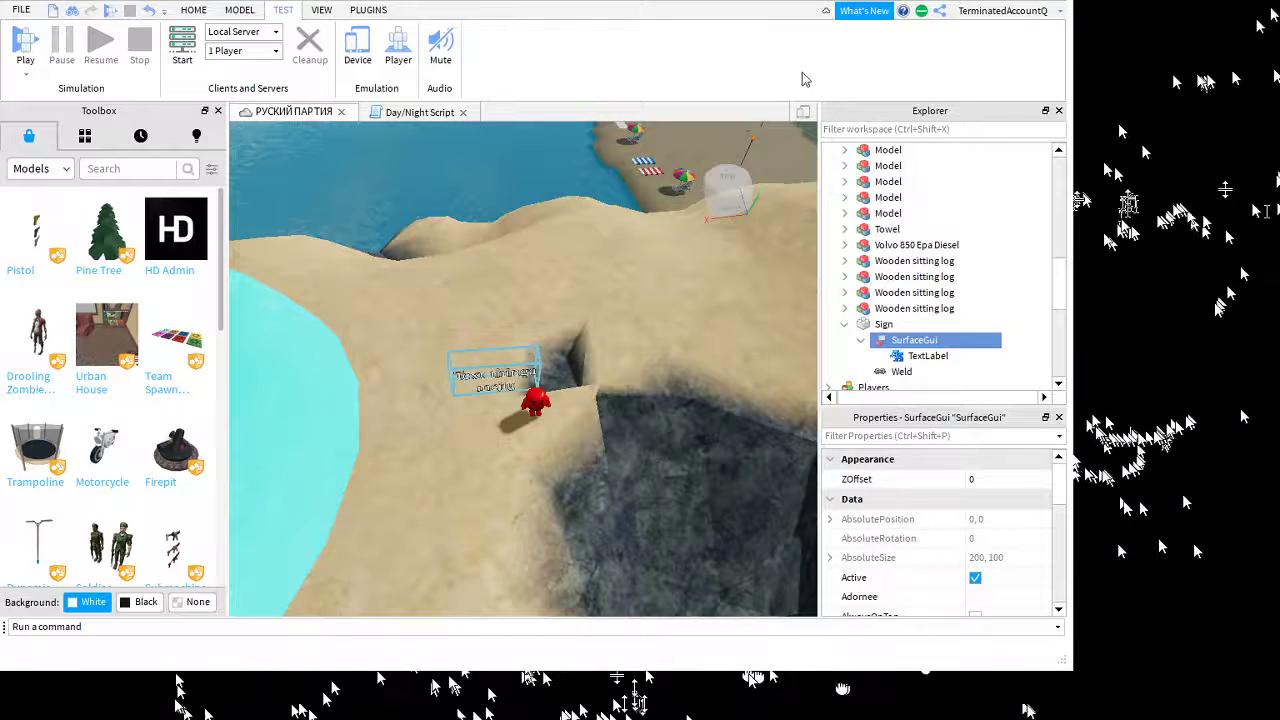
key("Delete")
Search the toolbox models for "editable sign"
type("editable sig")
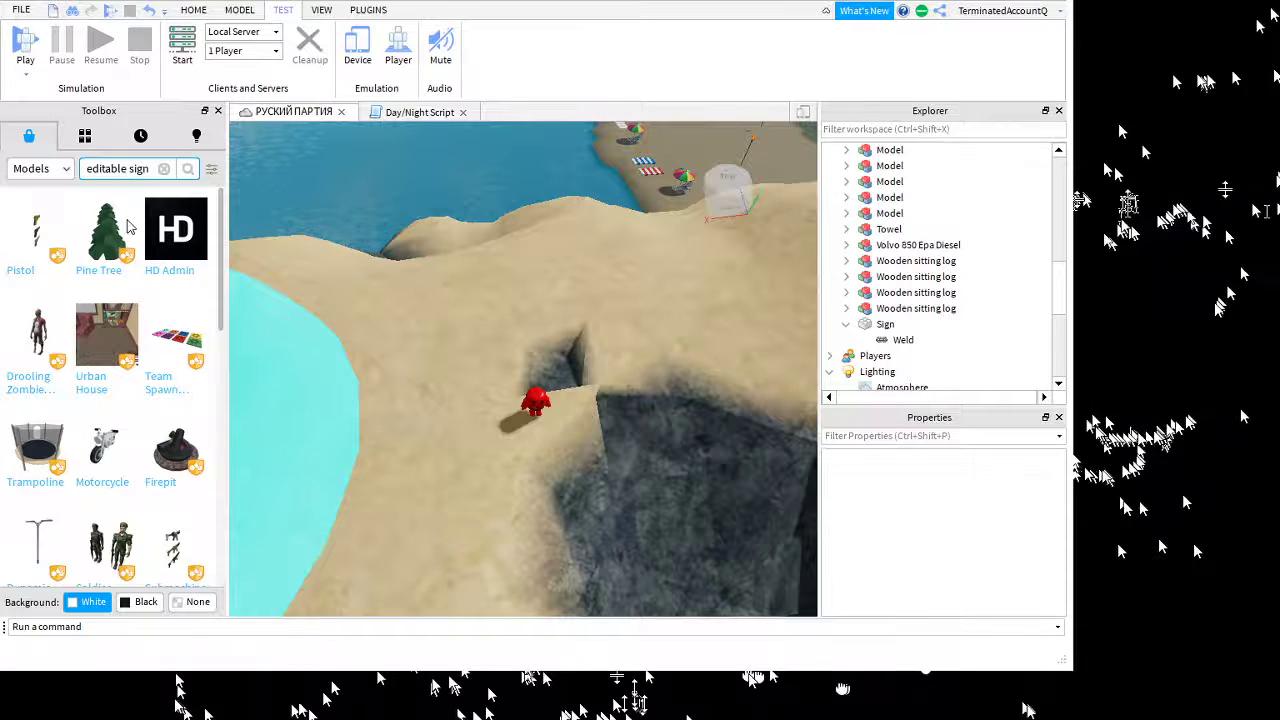
type("n")
key("Return")
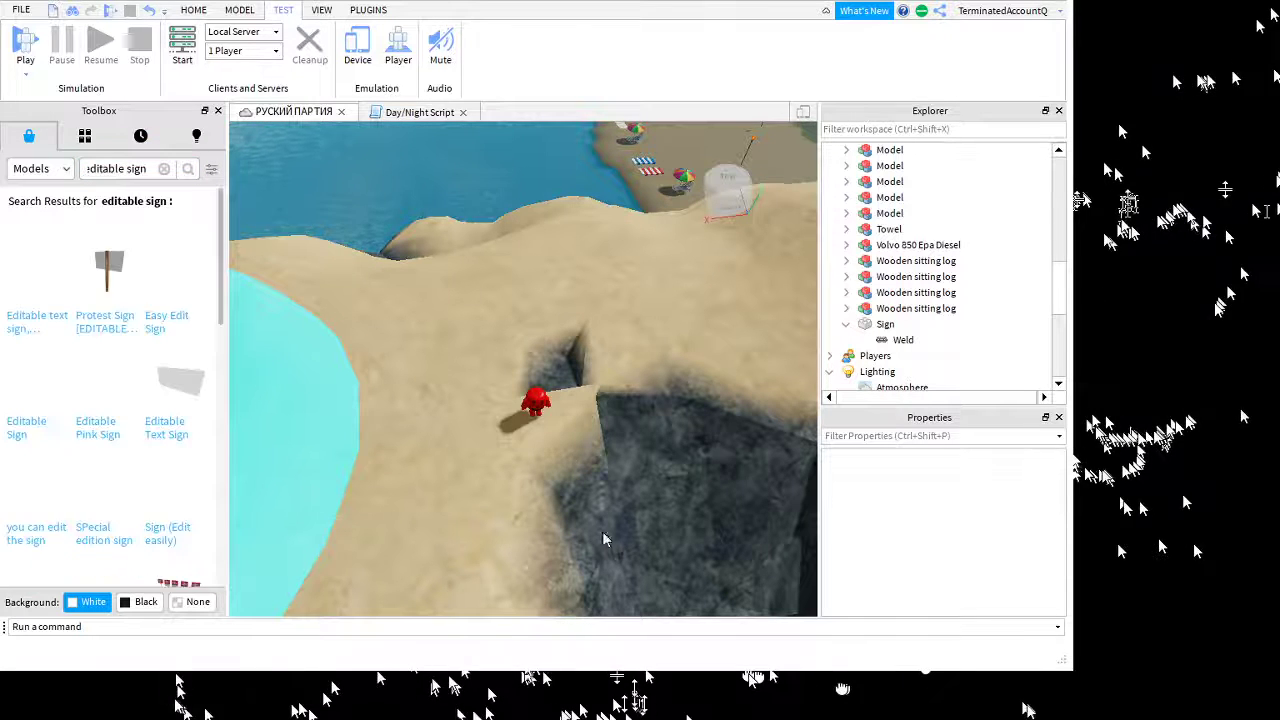
Insert the "Sign (Edit easily)" model and place it on the sand just behind the Kool-Aid Man
scroll(423, 549, "up", 5)
scroll(423, 549, "down", 5)
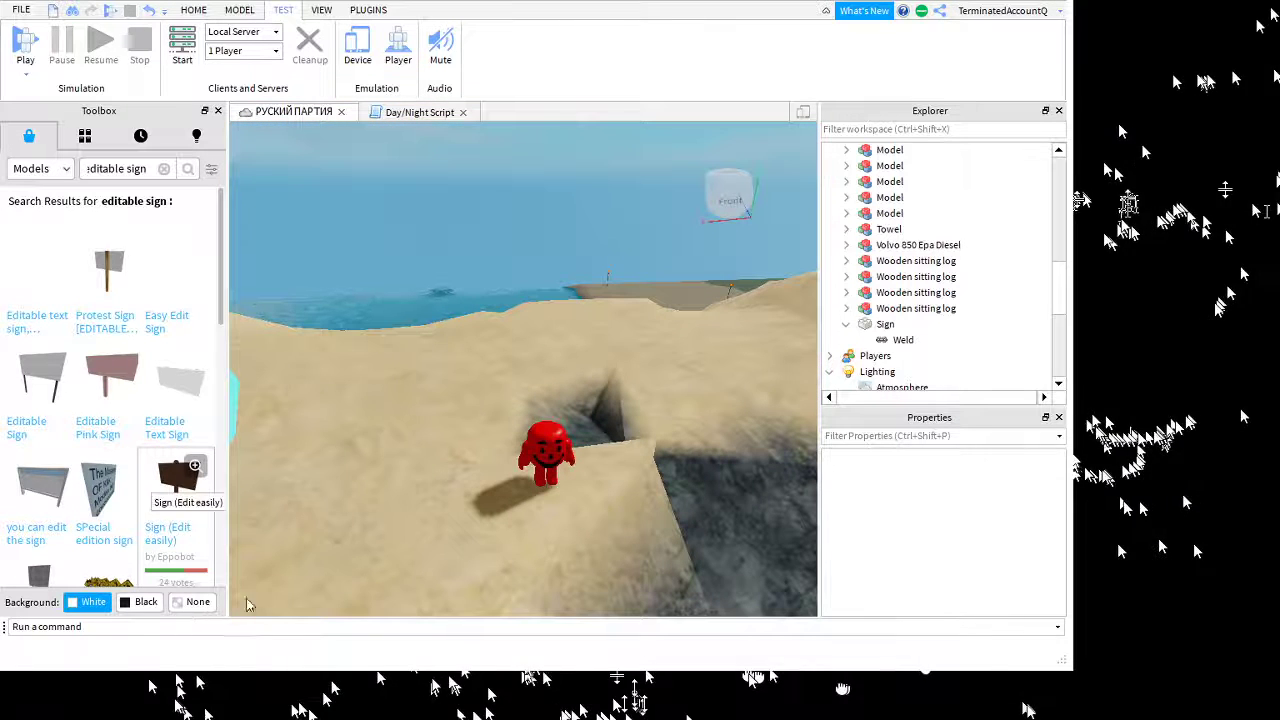
left_click(197, 508)
mouse_move(526, 411)
left_mouse_down()
mouse_move(564, 513)
mouse_move(564, 580)
left_mouse_up()
left_click_drag(558, 502, 491, 506)
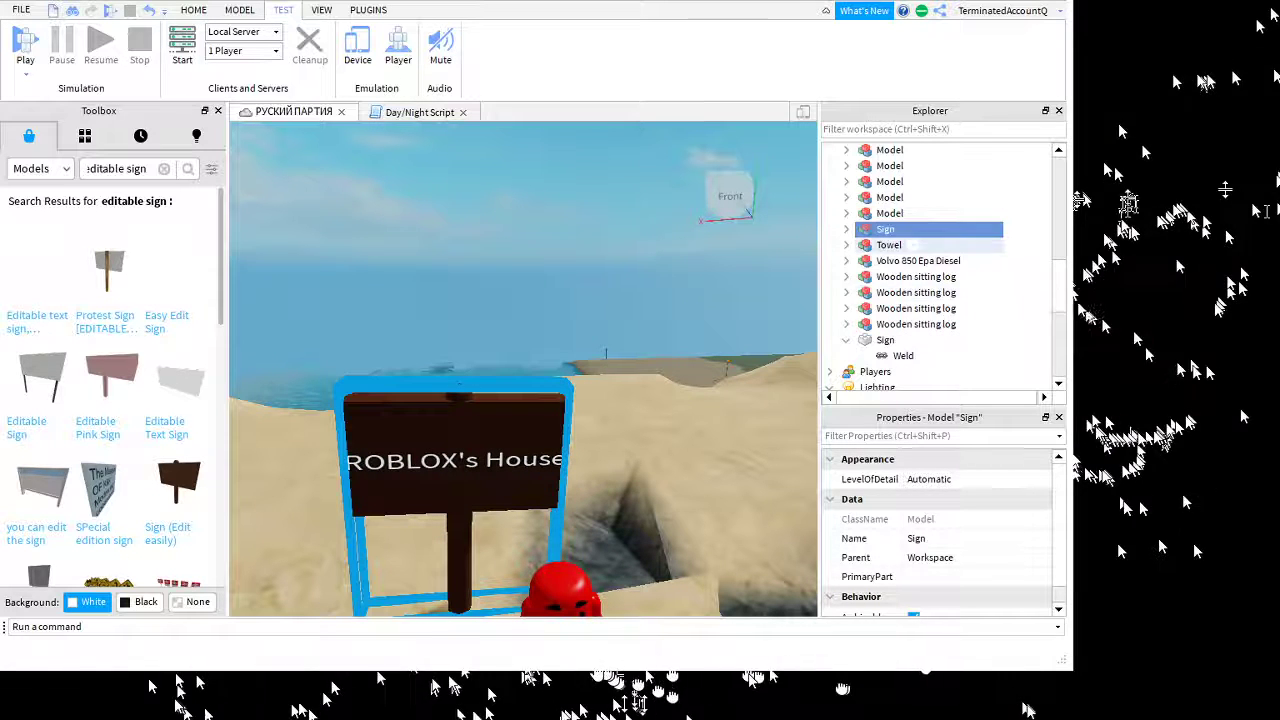
Expand the Sign model down through its "OPEN ME!" part and select the "EDIT Me!" text box
left_click(846, 230)
left_click(862, 261)
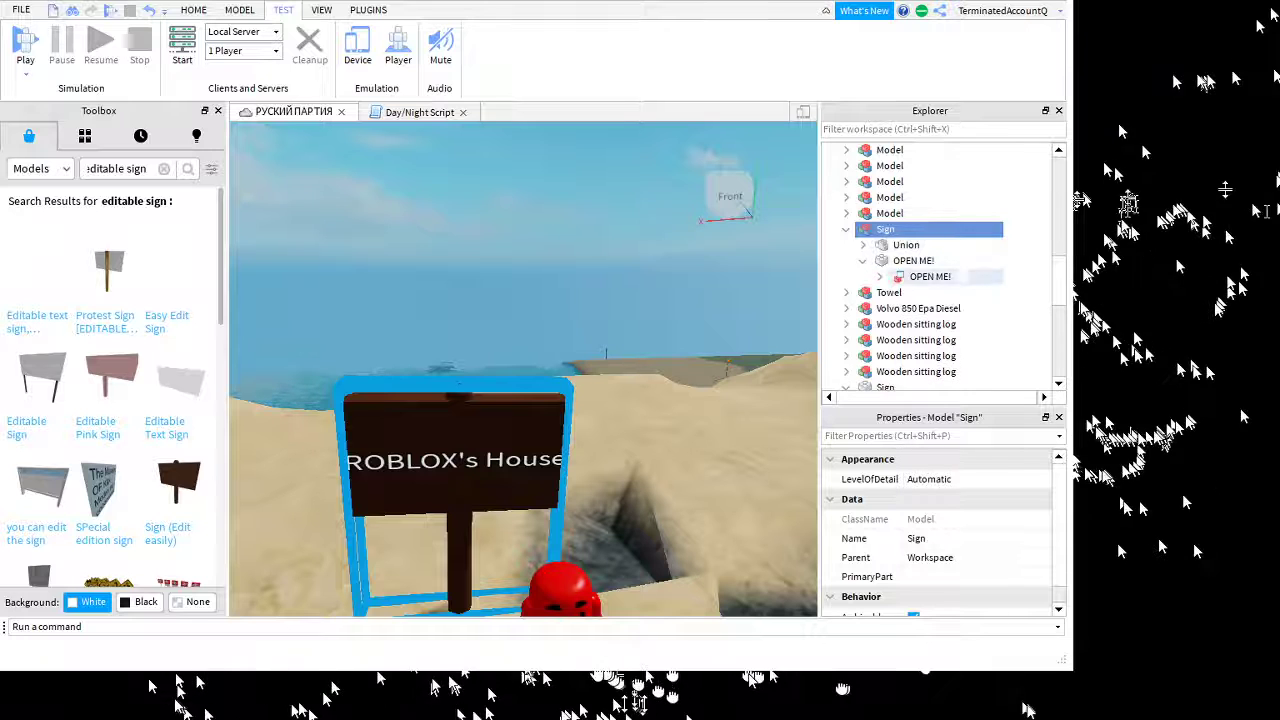
left_click(880, 277)
left_click(960, 307)
left_click(945, 293)
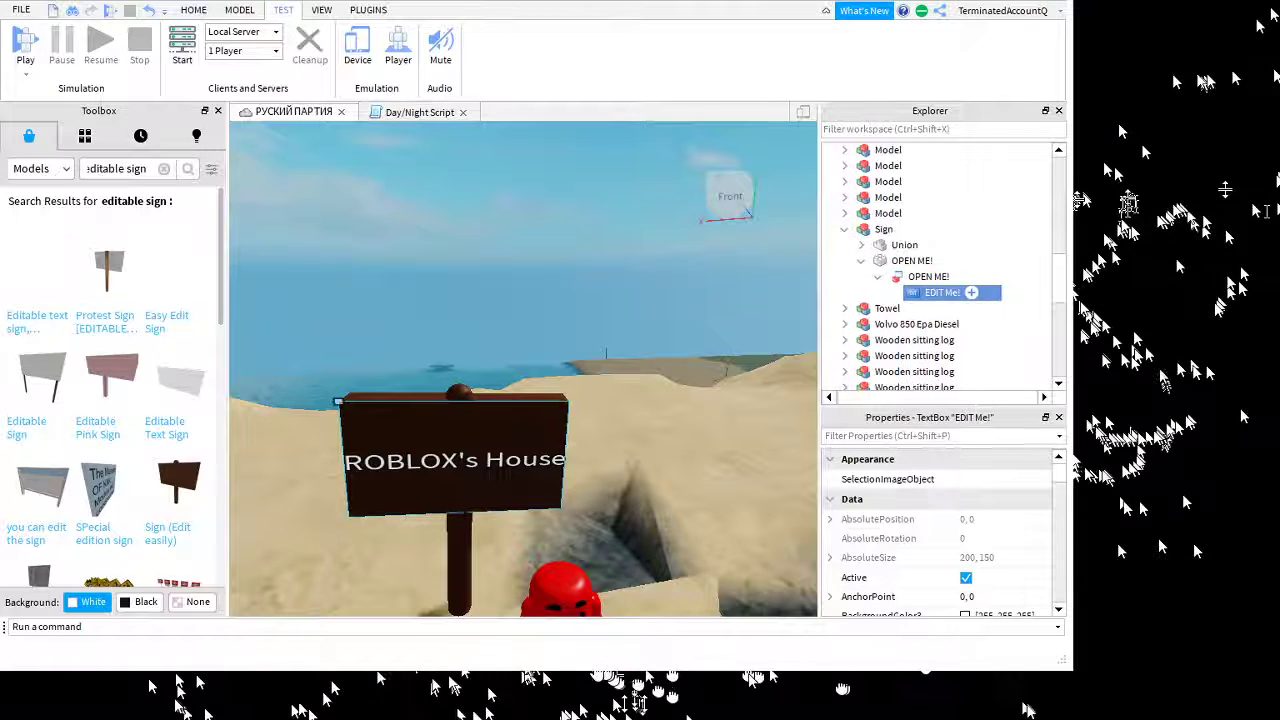
Look through the properties of the sign's "EDIT Me!" text box for the text setting
left_click(945, 293)
scroll(940, 536, "down", 1)
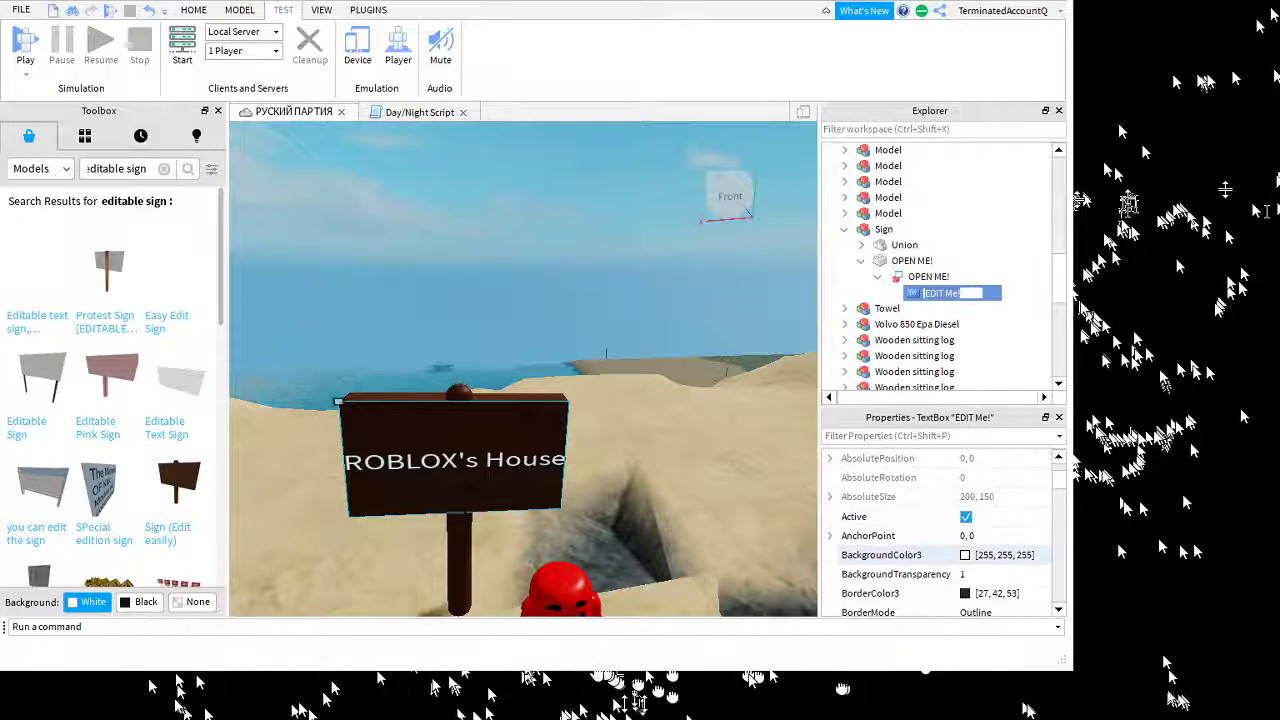
scroll(940, 530, "down", 2)
scroll(940, 535, "down", 1)
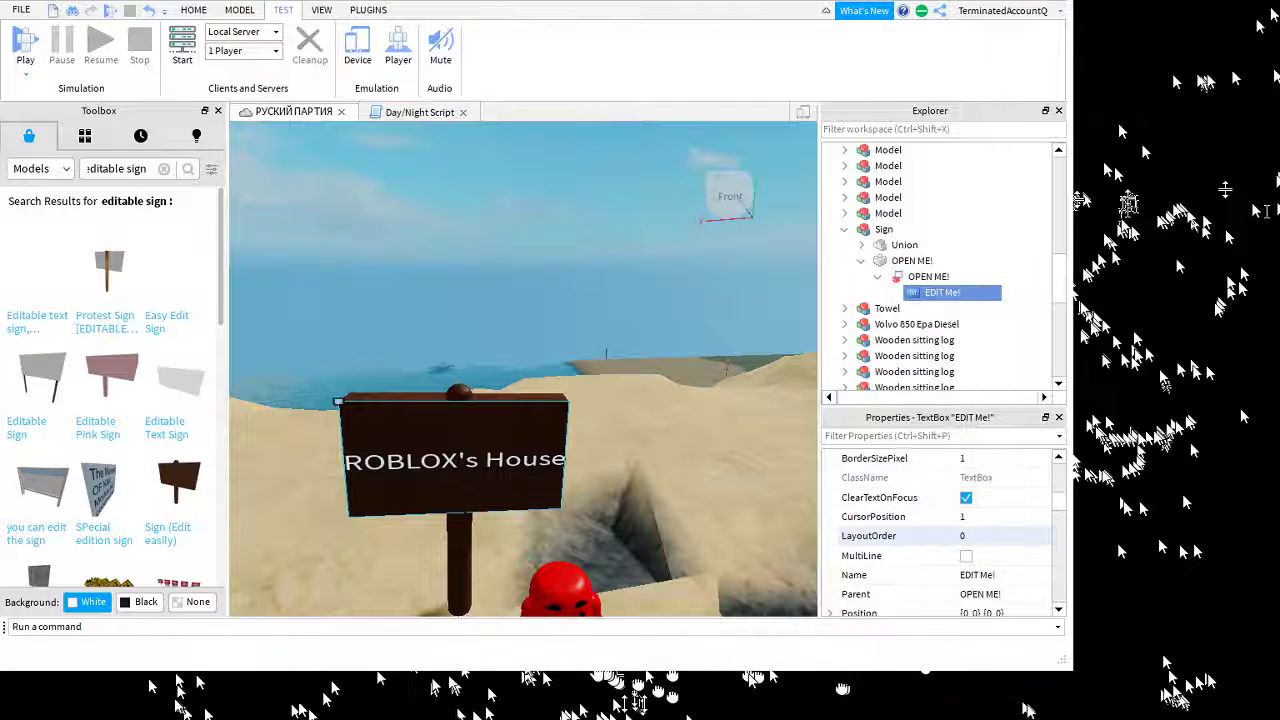
scroll(940, 555, "down", 2)
scroll(940, 535, "down", 3)
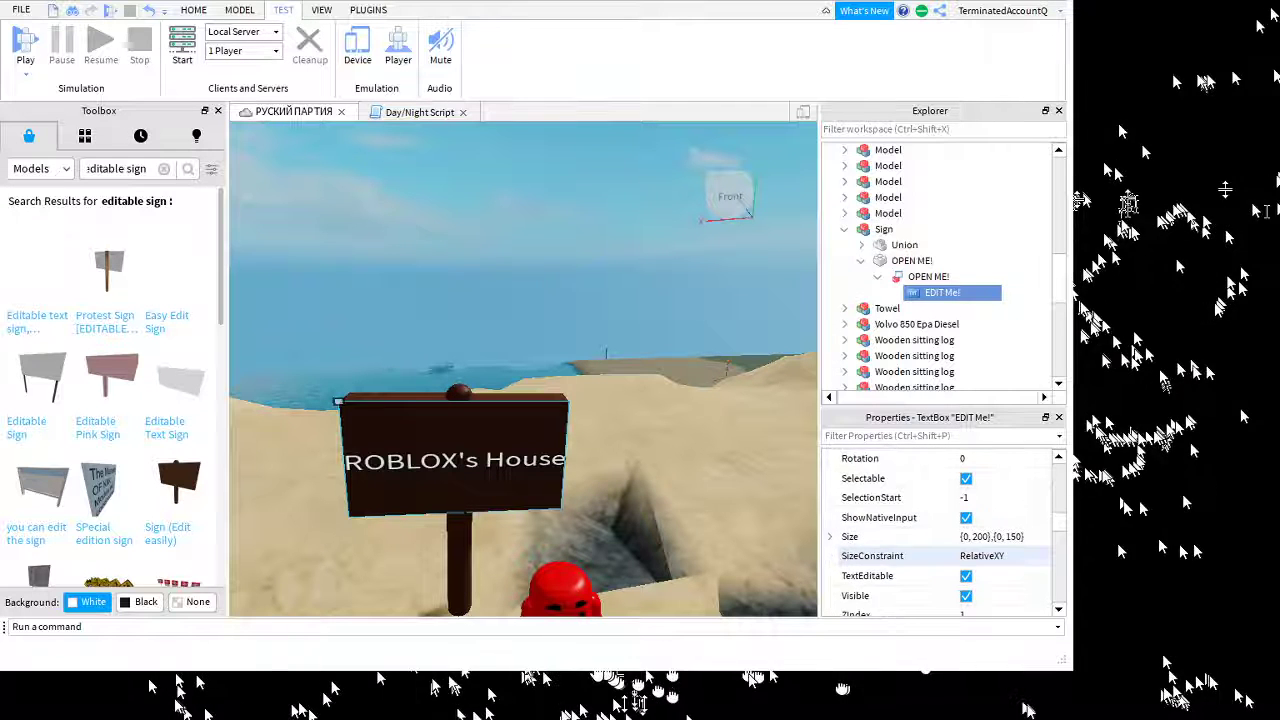
scroll(940, 535, "up", 10)
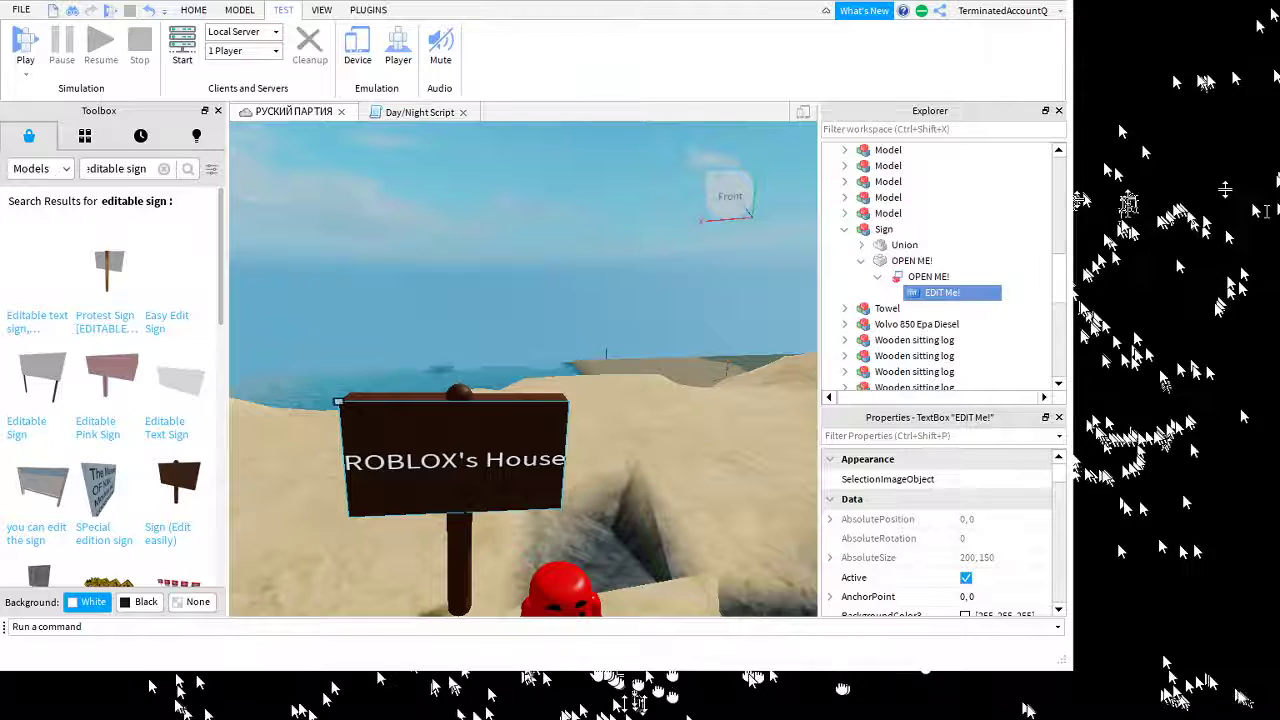
left_click(888, 479)
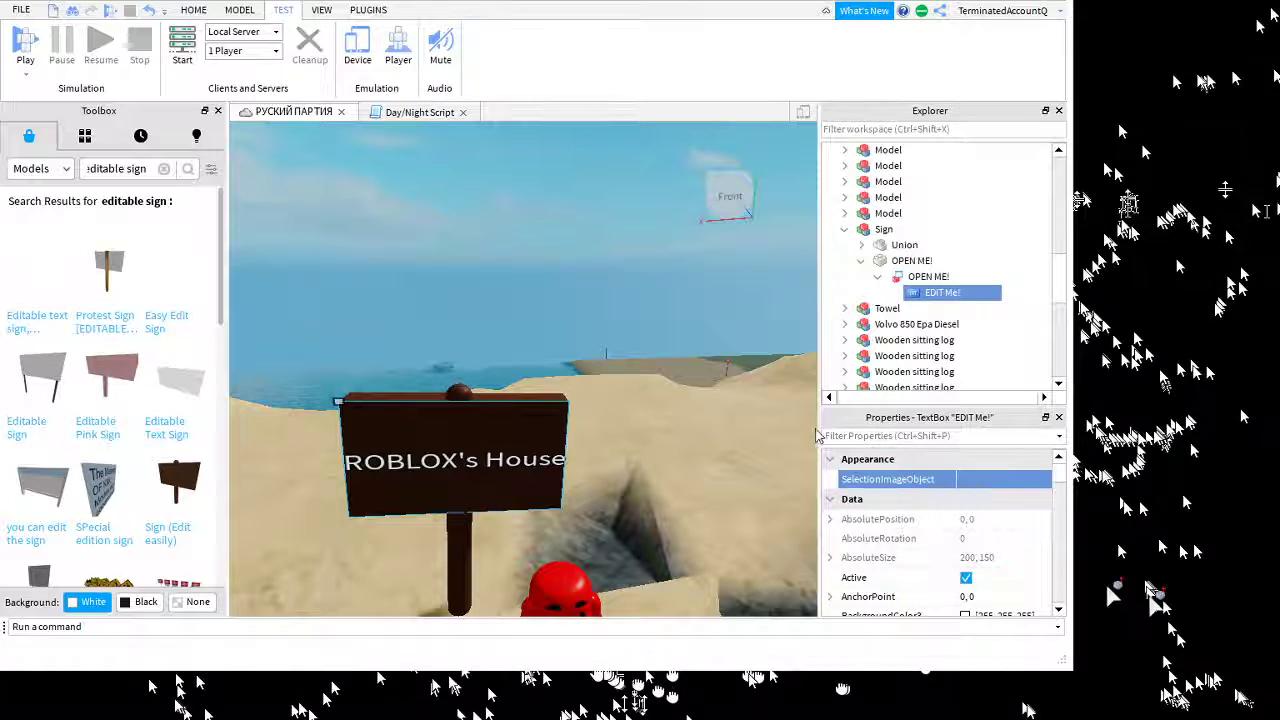
Start a play test and walk the character up the sand hill to examine the sign behind the Kool-Aid Man
right_click_drag(781, 421, 780, 421)
key("s")
key("s")
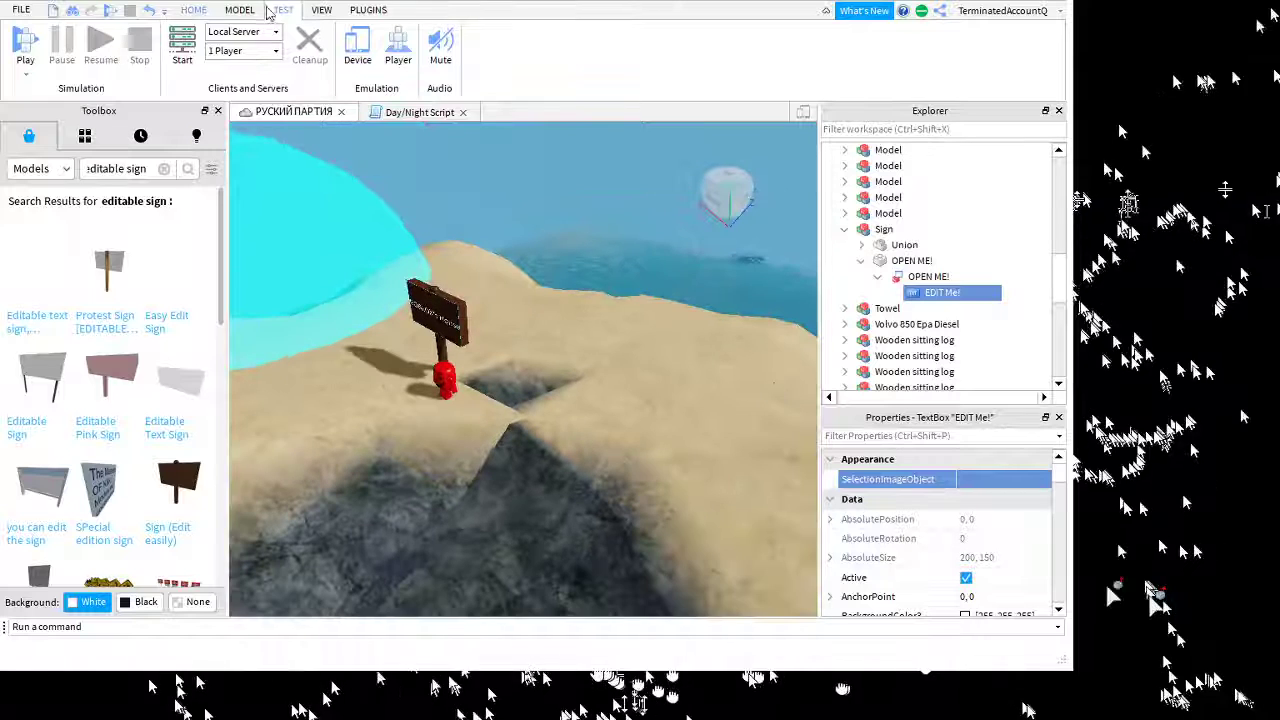
left_click(25, 45)
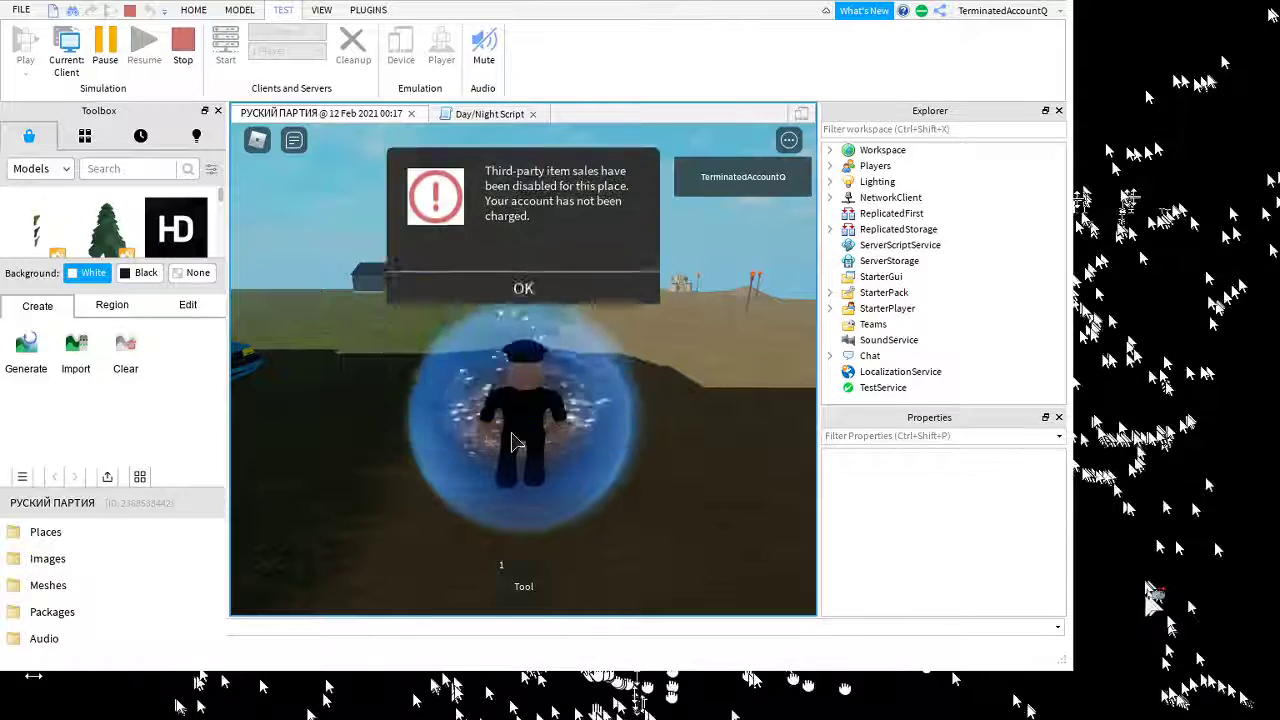
left_click(511, 427)
key("w")
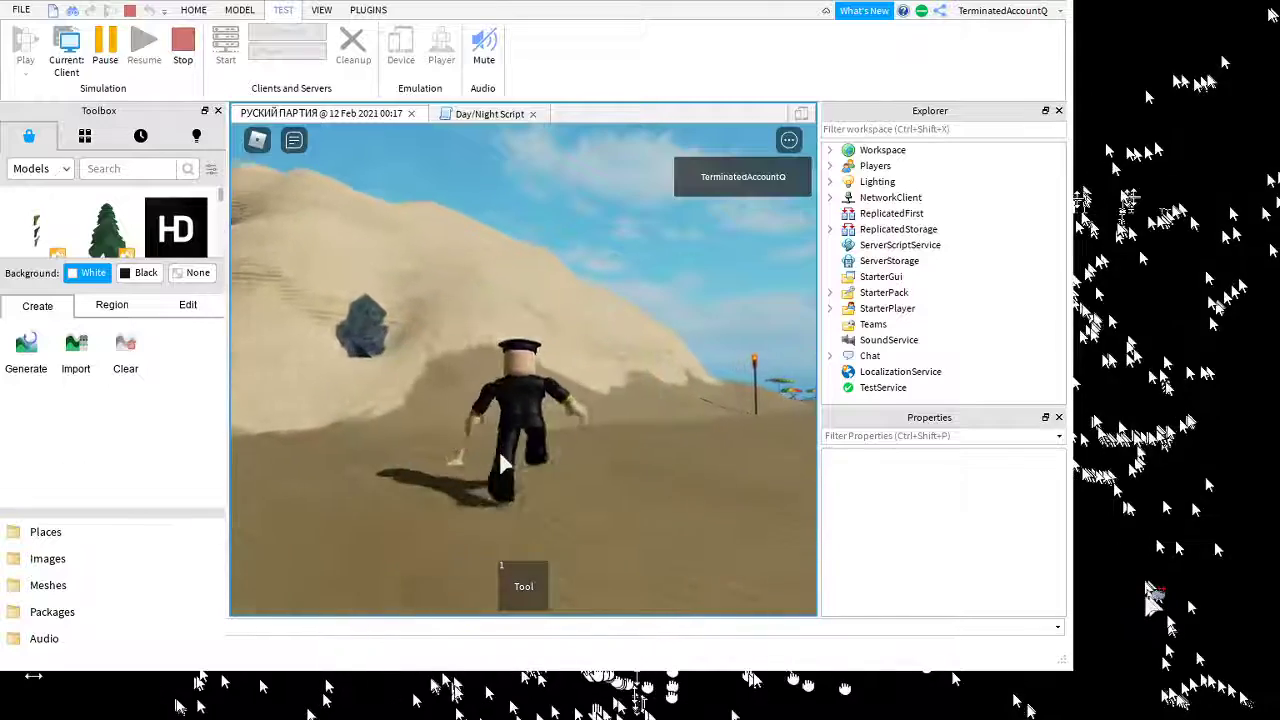
scroll(500, 453, "up", 5)
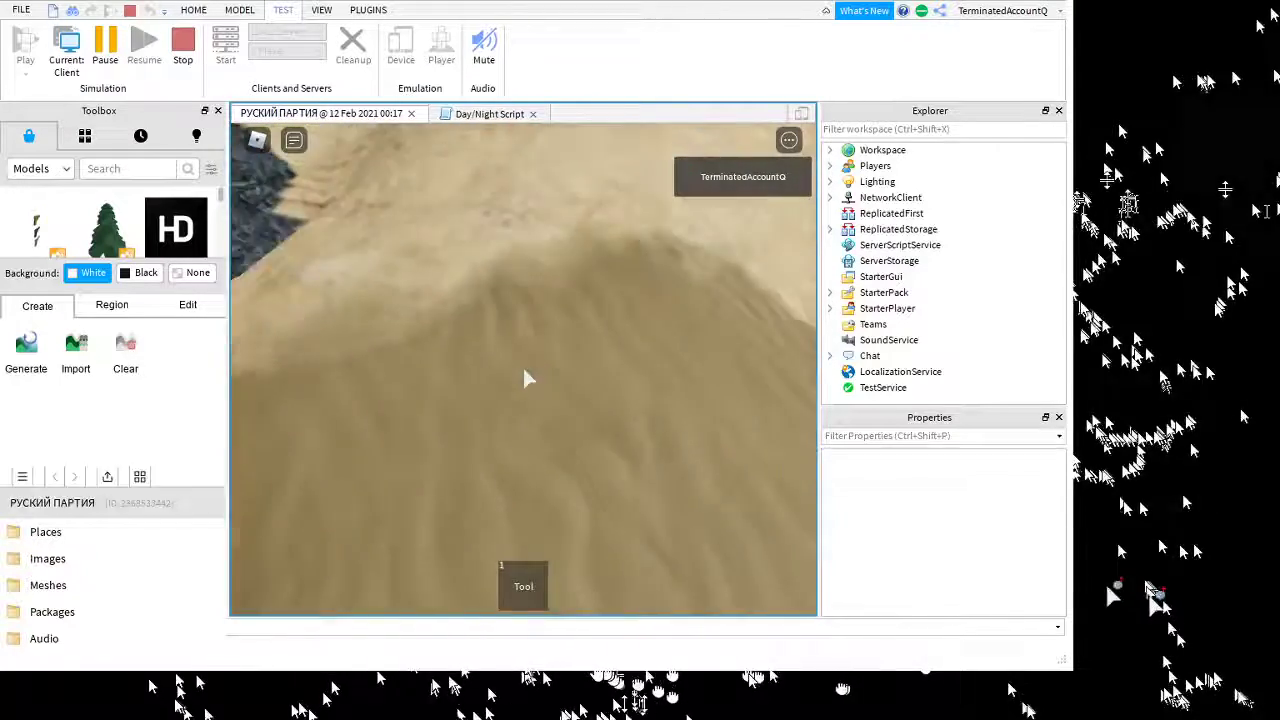
key("w")
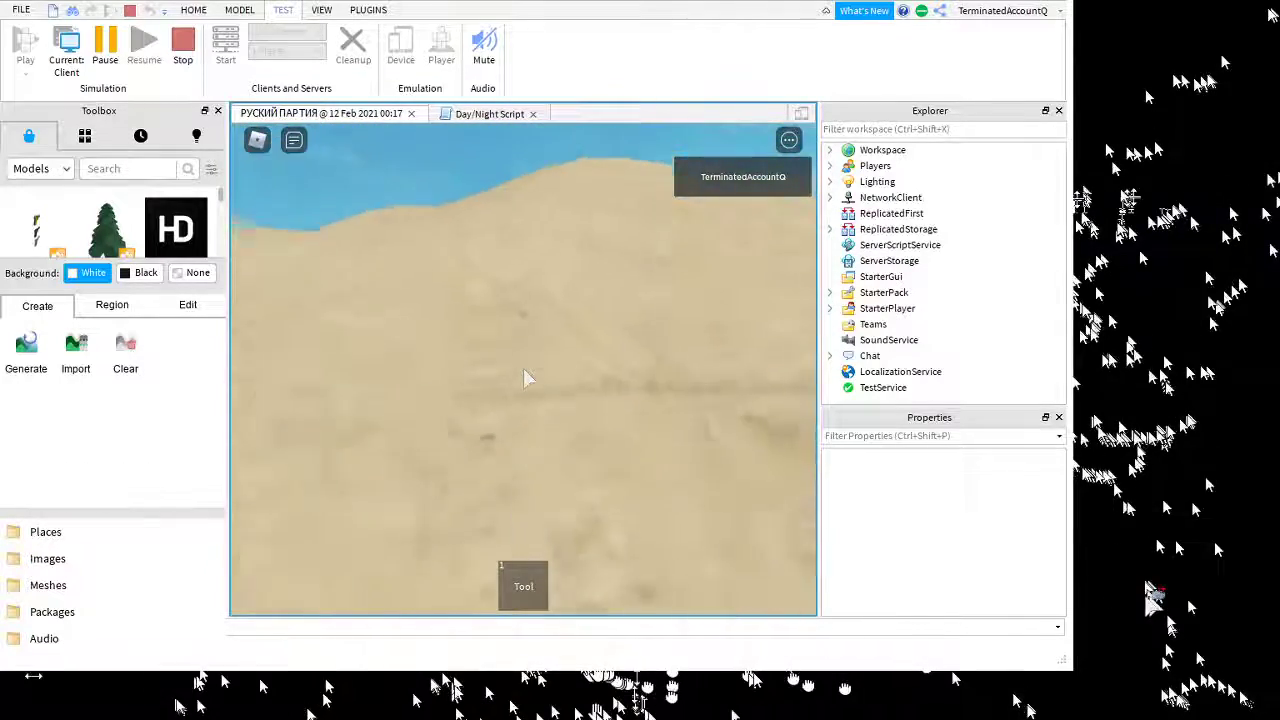
scroll(523, 378, "down", 5)
key("w")
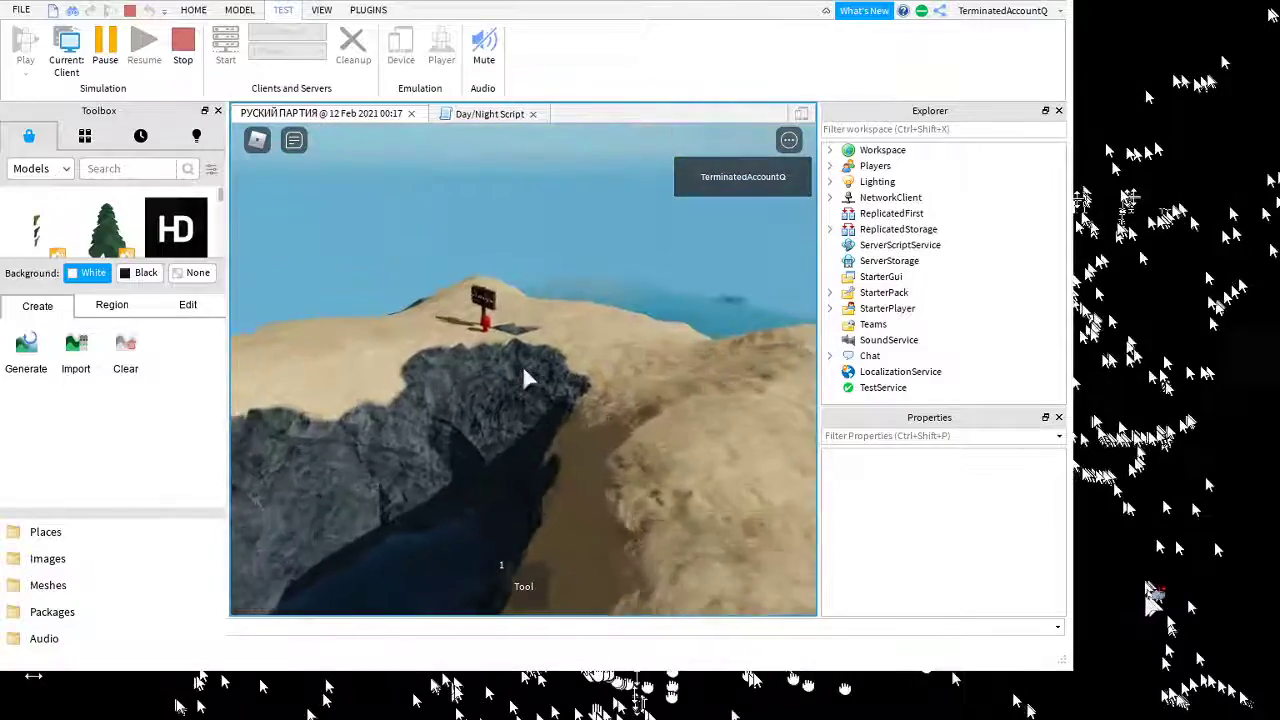
key("w")
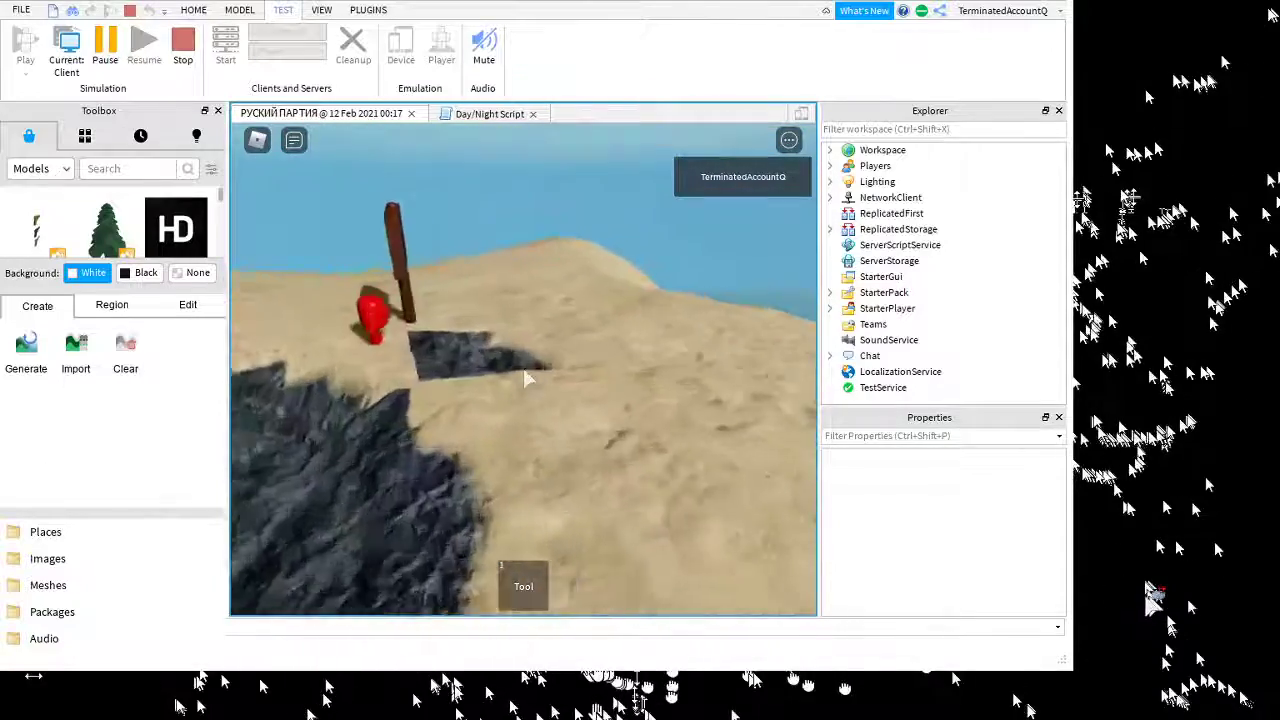
scroll(528, 378, "down", 4)
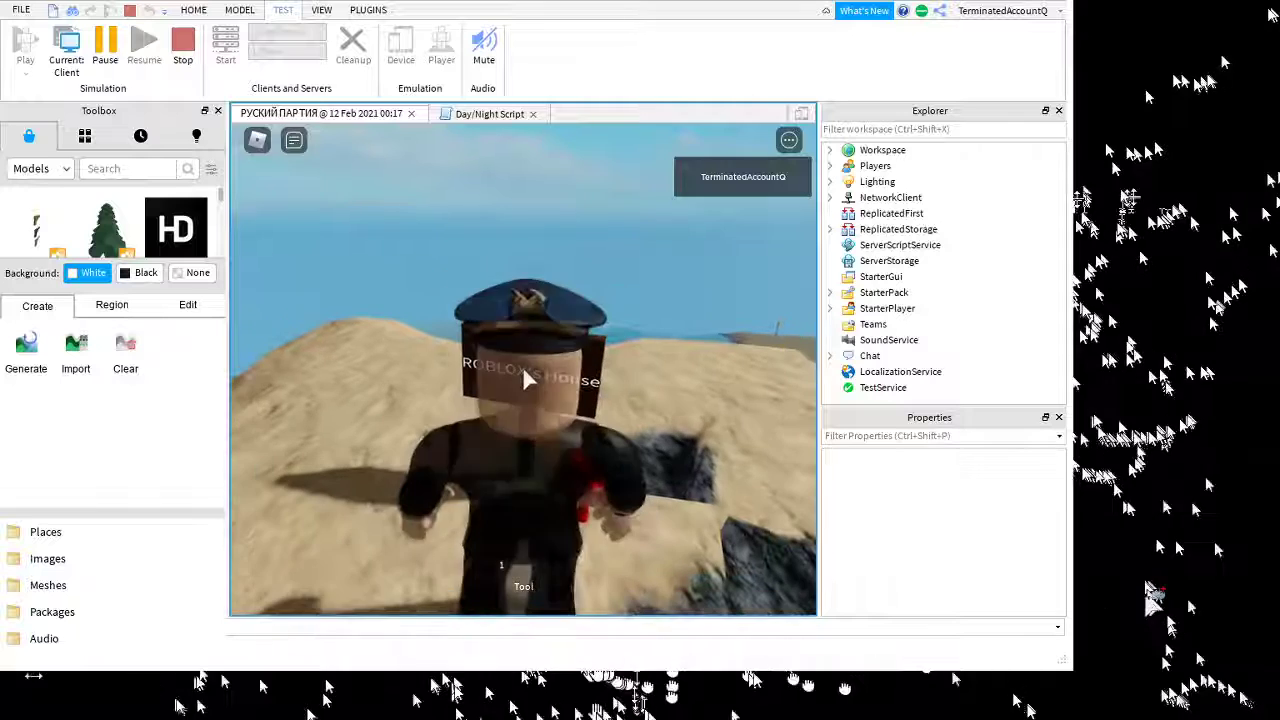
right_click_drag(506, 388, 506, 388)
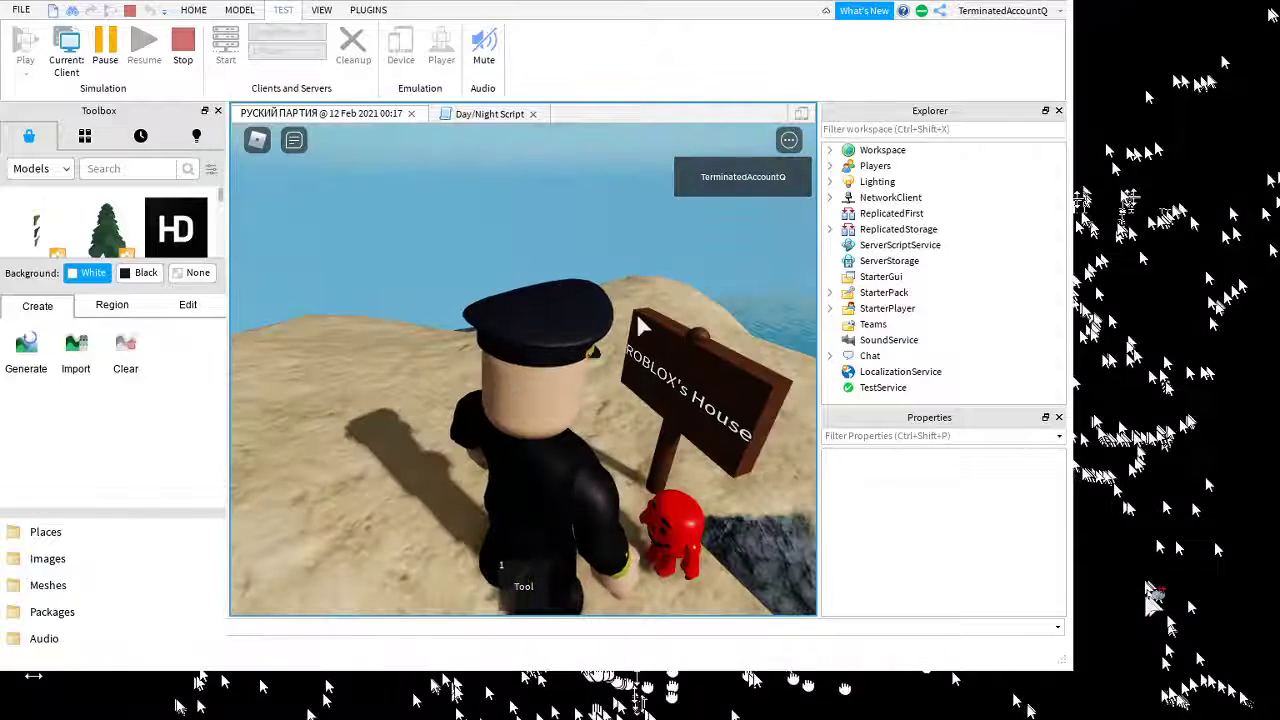
View the sign from beside the character and leave the game to end the play test
left_click(484, 48)
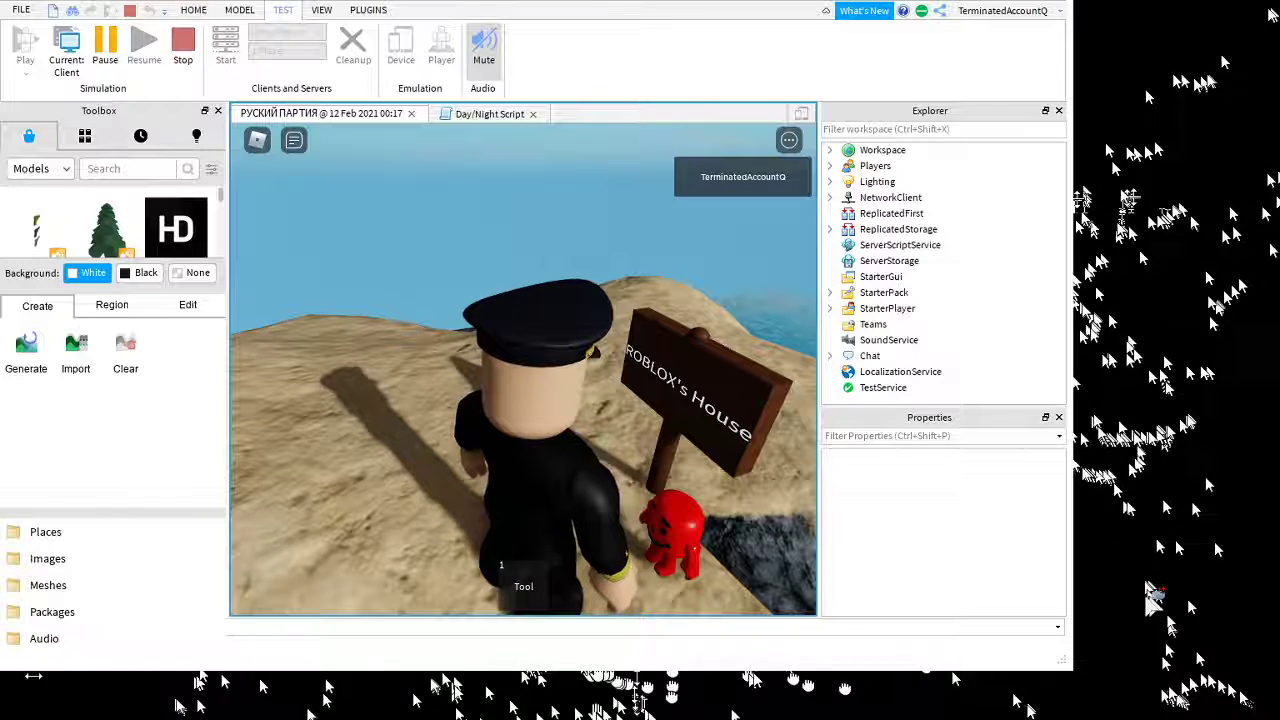
right_click_drag(486, 433, 487, 432)
key("d")
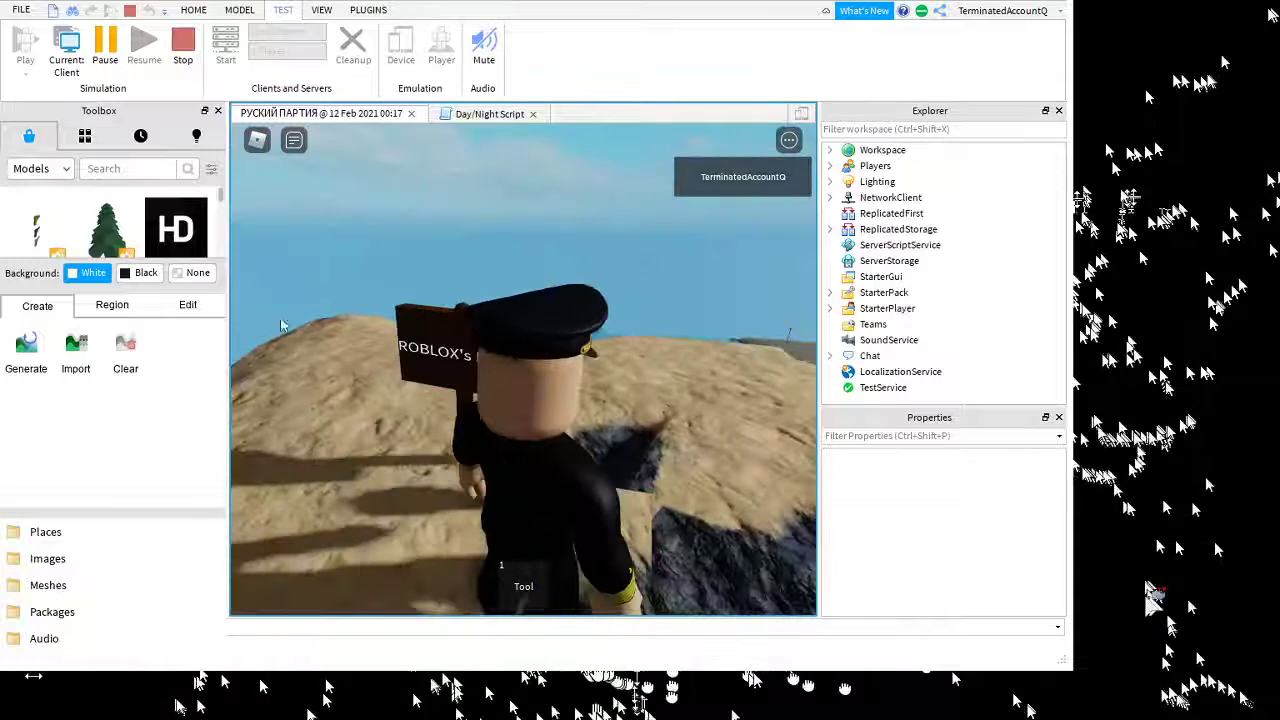
left_click(258, 140)
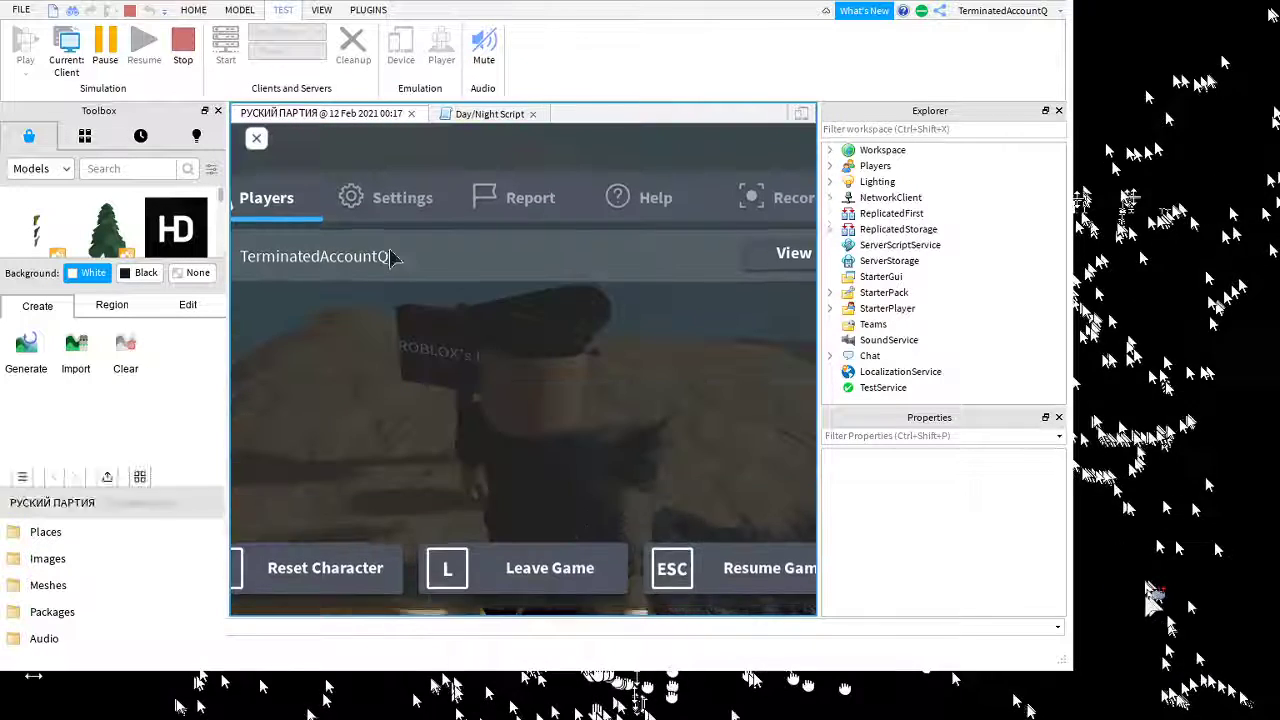
left_click(545, 560)
left_click(466, 428)
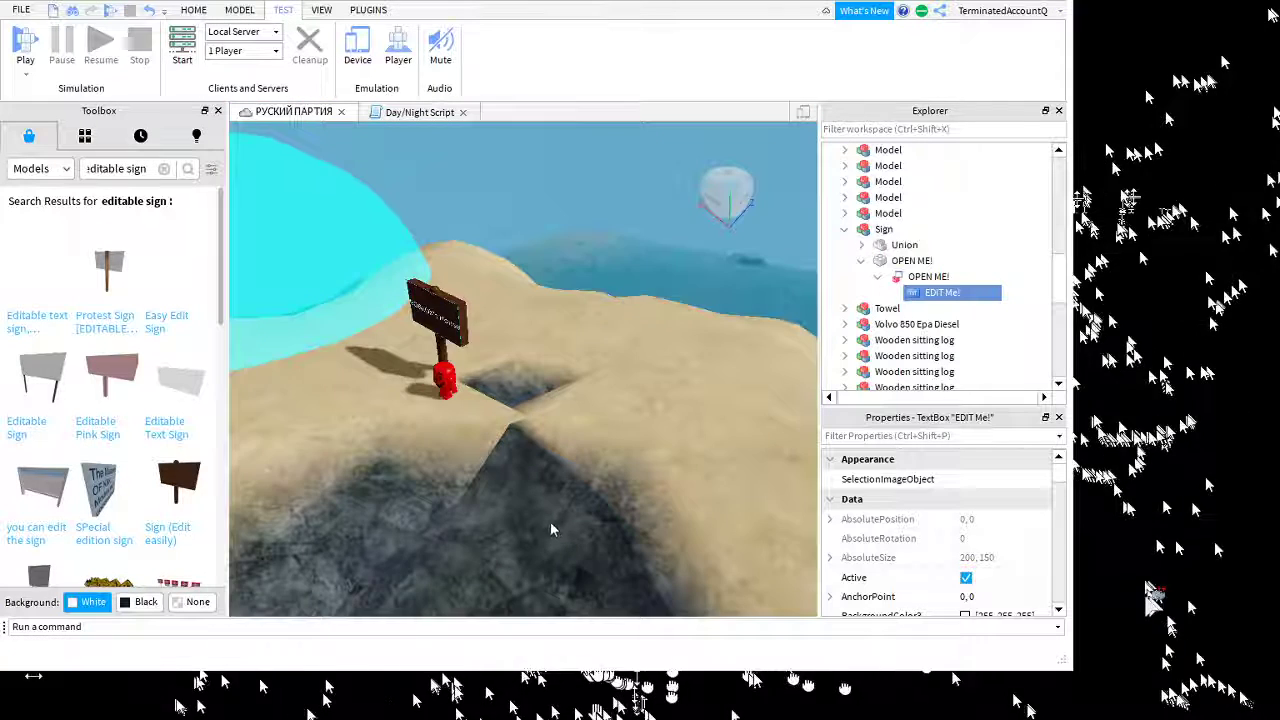
Select the Sign model on the sand hill and inspect the two welds inside its Union
right_click_drag(551, 527, 553, 527)
key("a")
left_click(605, 480)
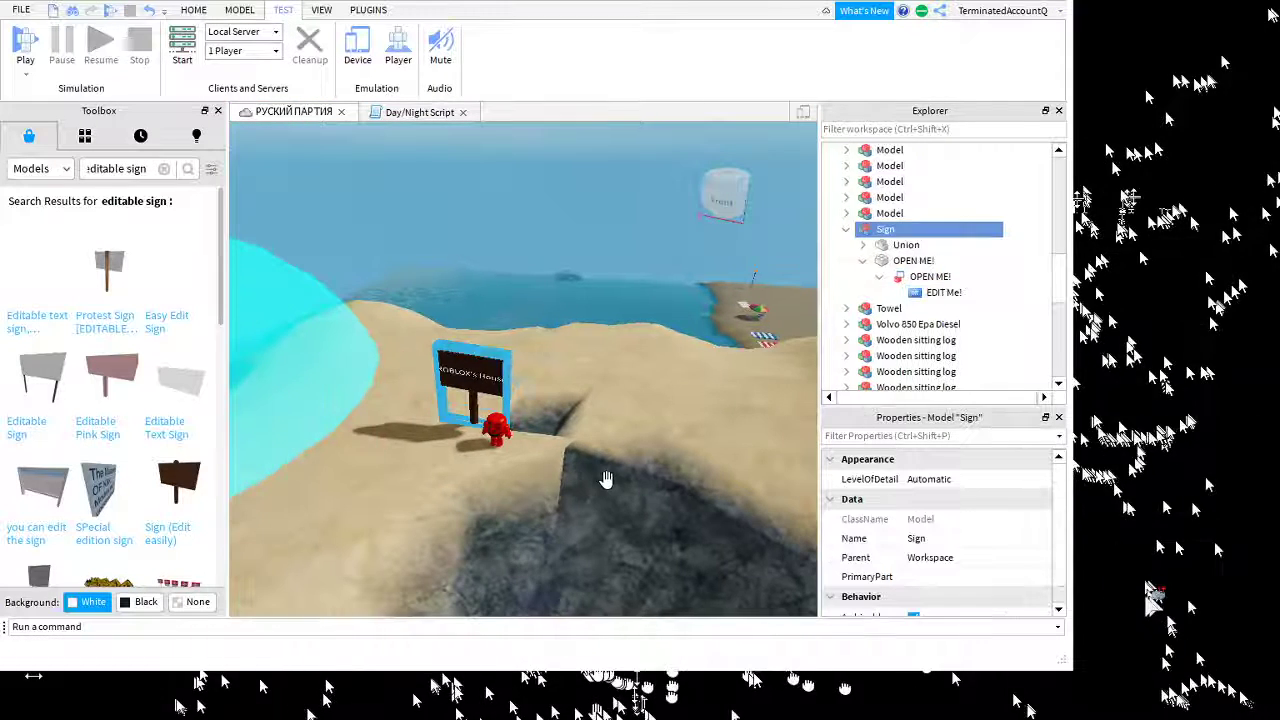
scroll(603, 482, "up", 5)
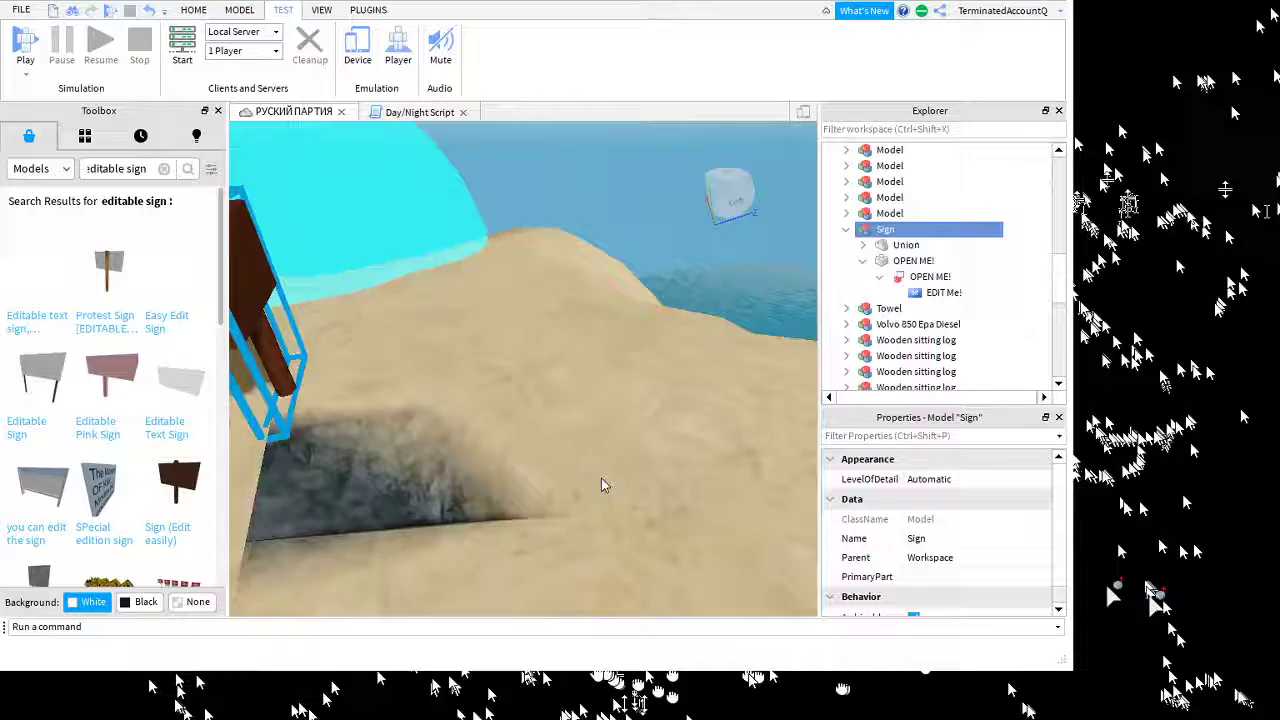
scroll(603, 485, "down", 5)
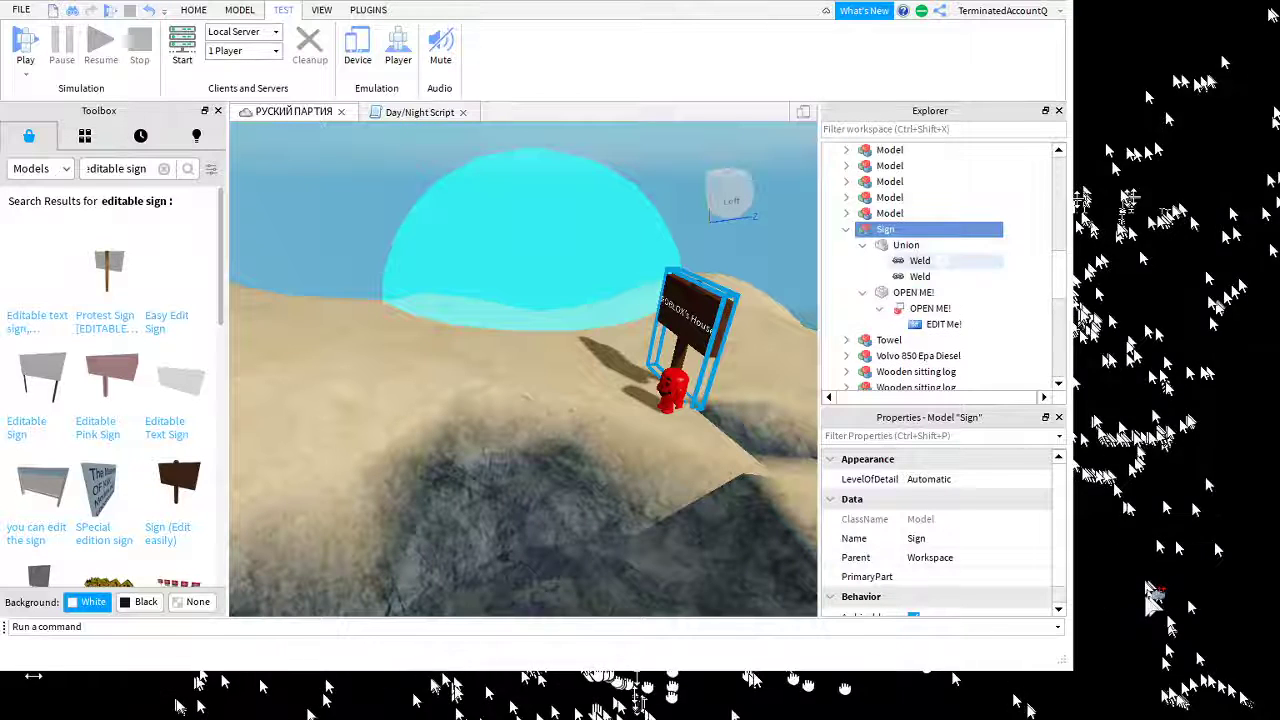
left_click(918, 260)
left_click(920, 276)
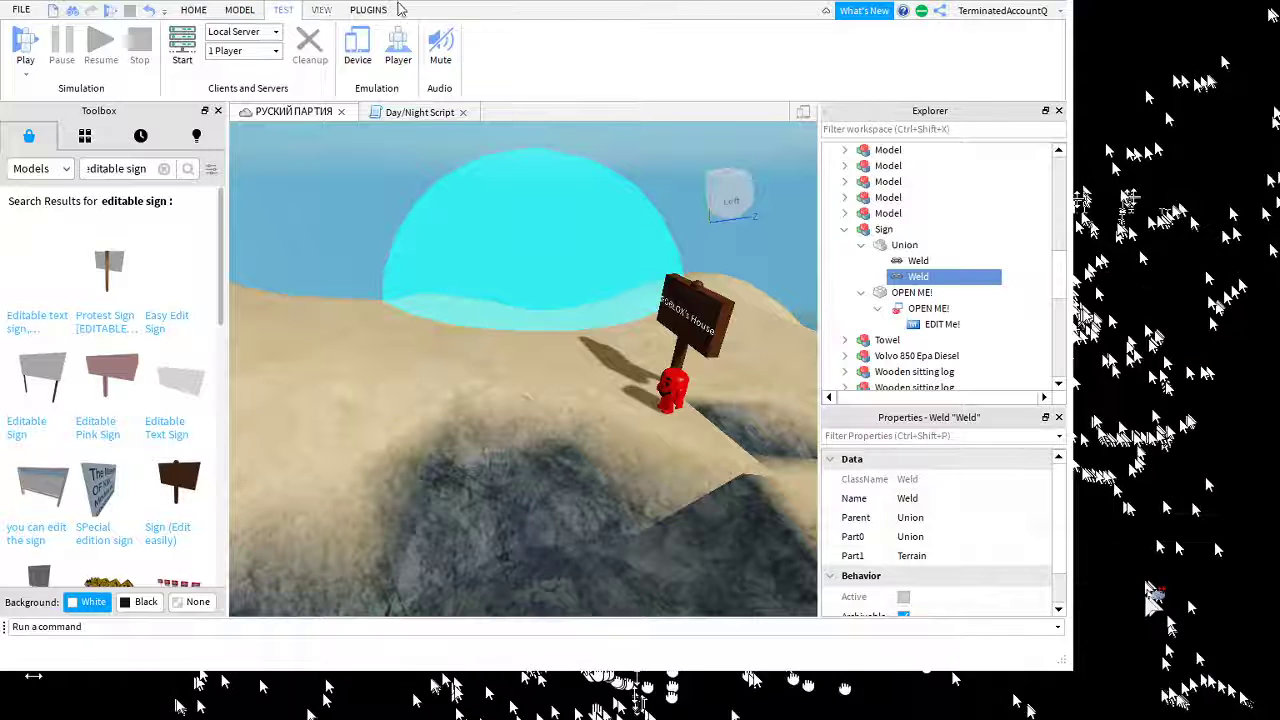
Hide the Toolbox, and toggle the Explorer off and back on
left_click(320, 11)
left_click(28, 55)
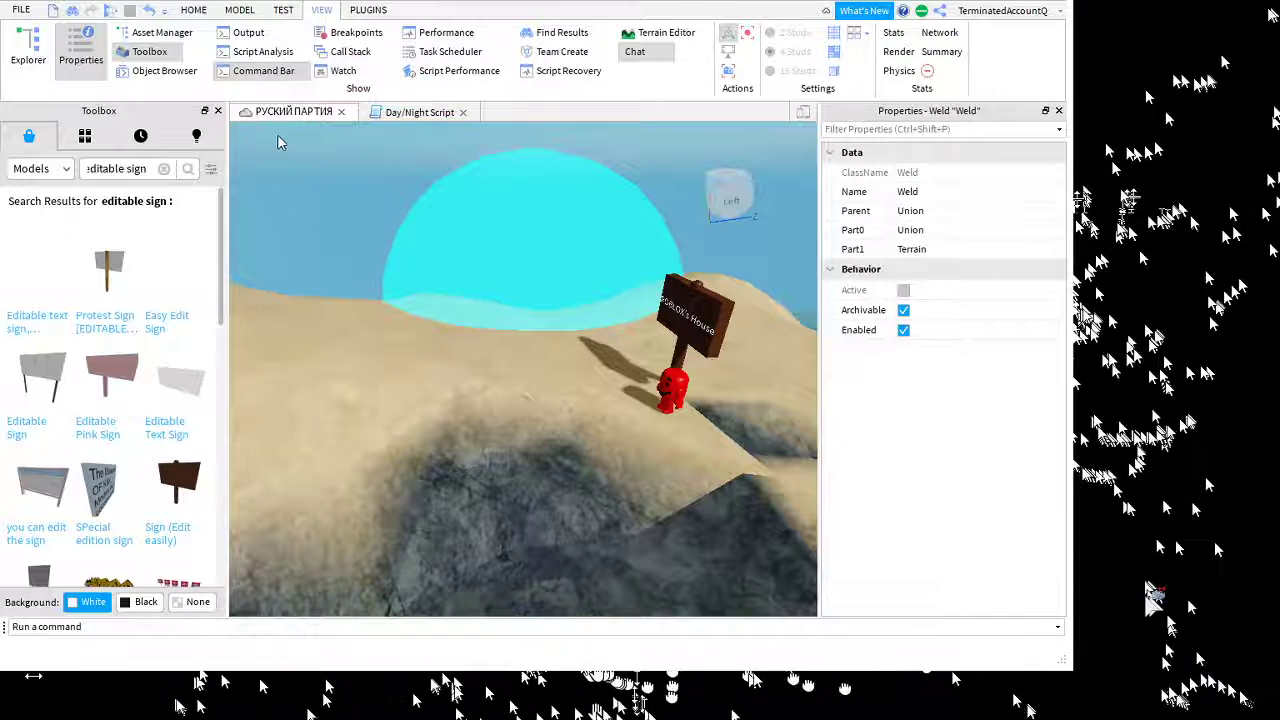
left_click(217, 110)
left_click(20, 63)
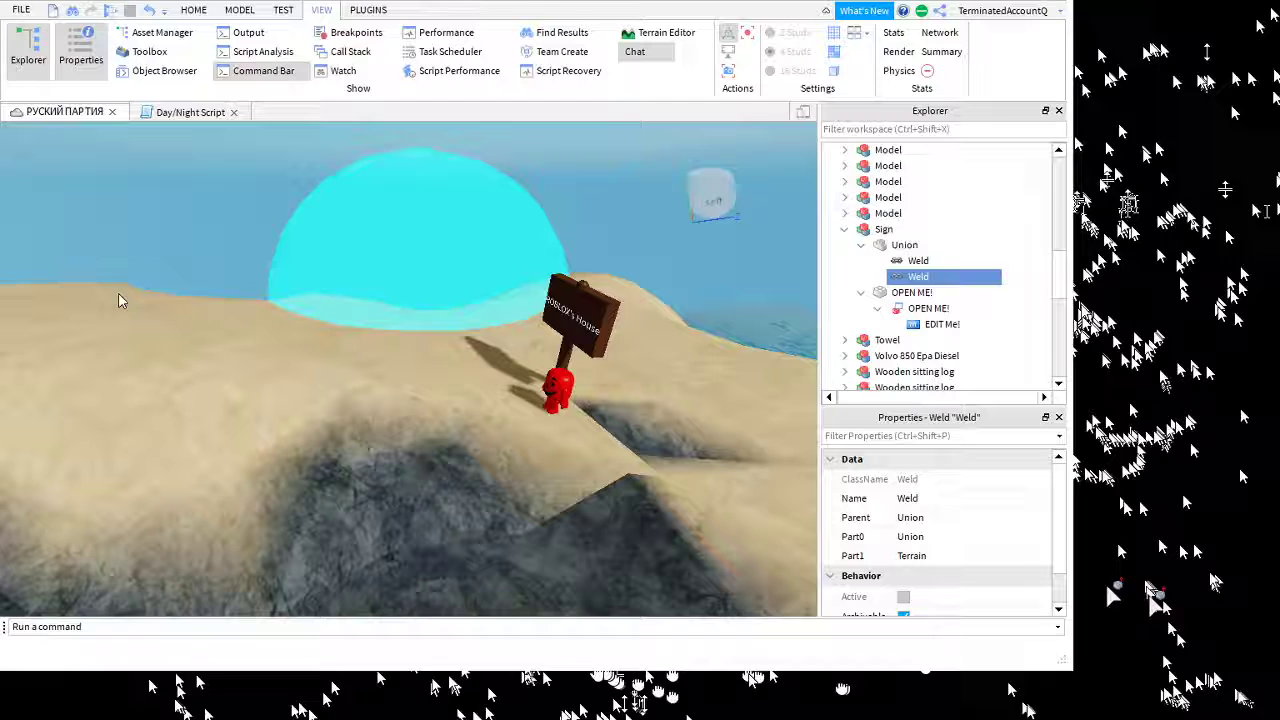
left_click_drag(119, 294, 101, 194)
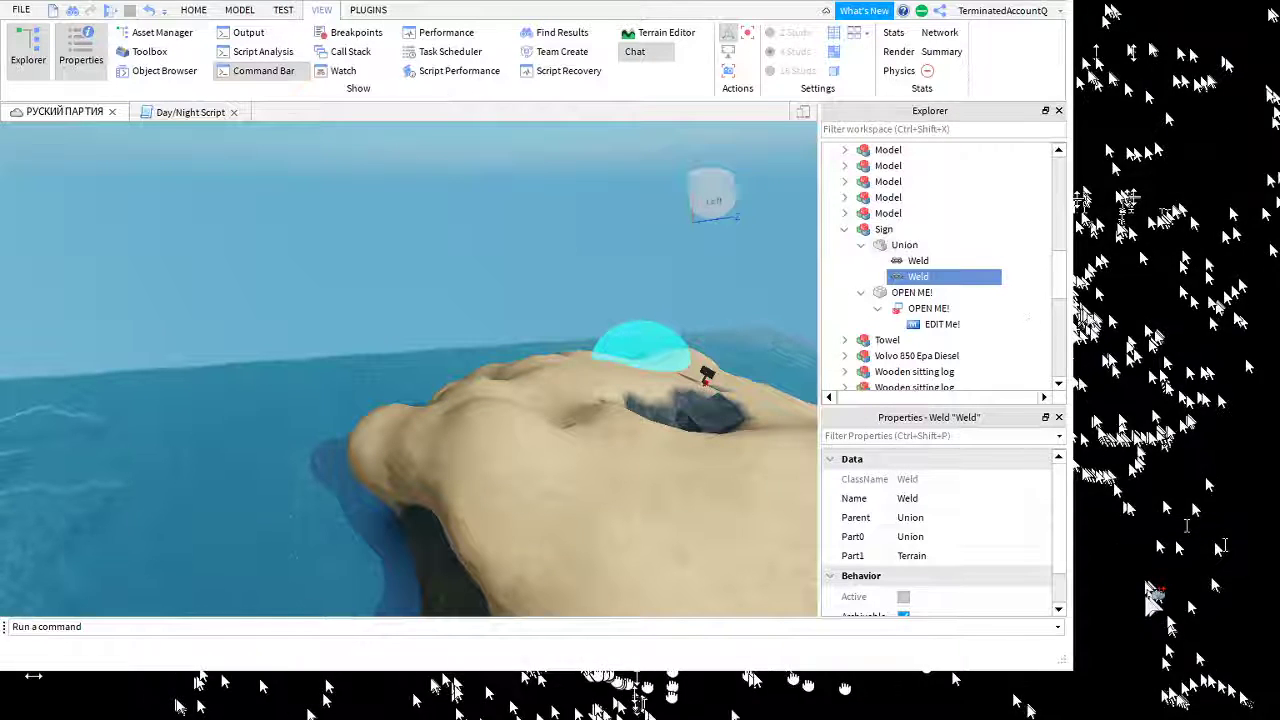
scroll(900, 498, "down", 1)
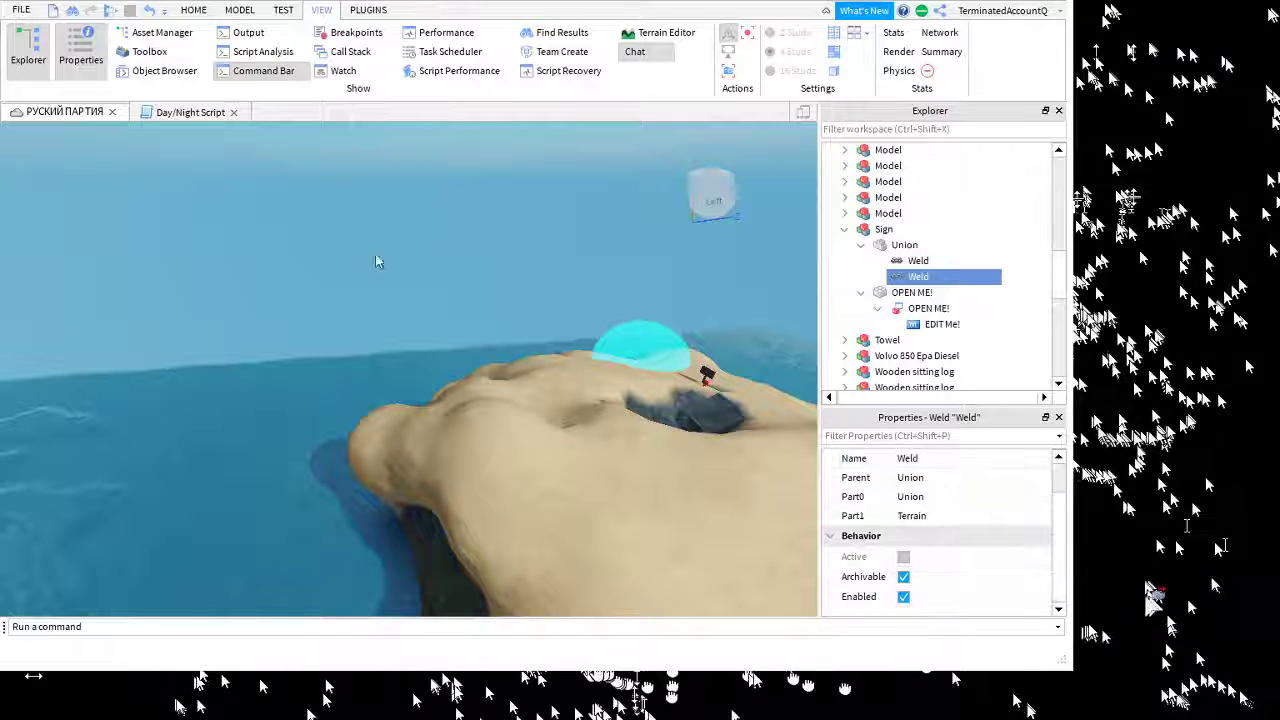
scroll(930, 260, "up", 10)
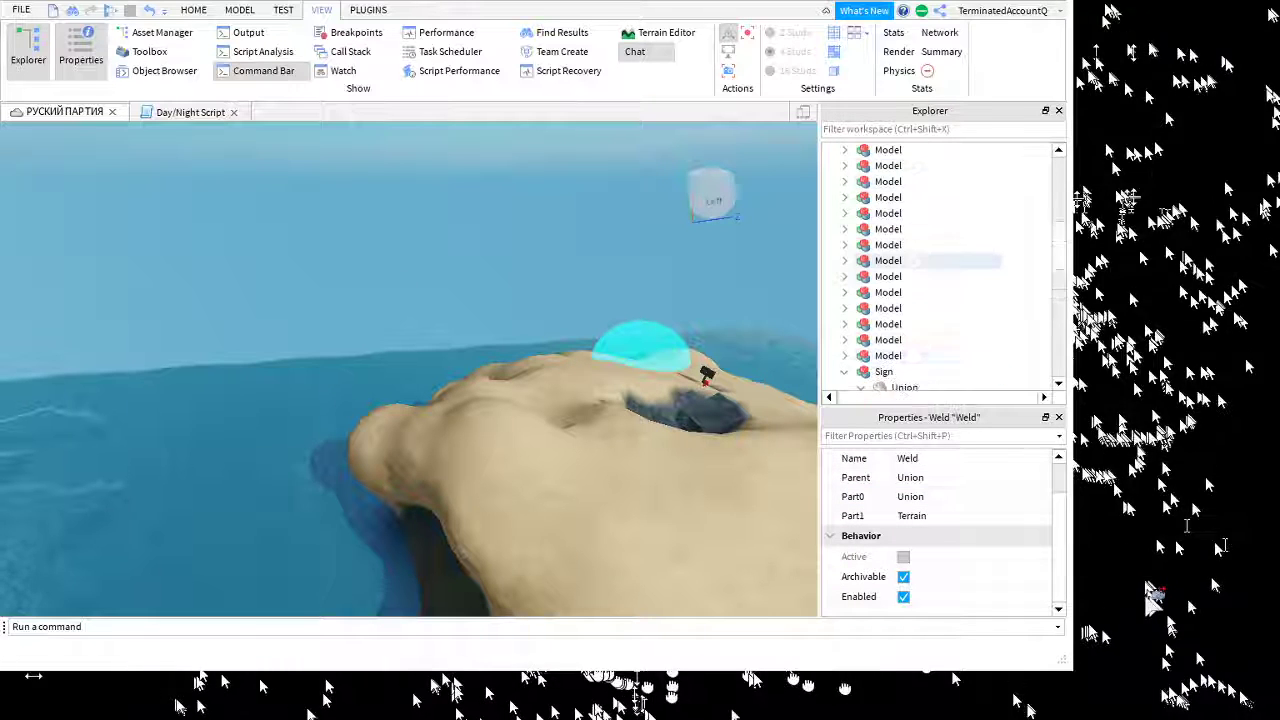
scroll(930, 260, "down", 3)
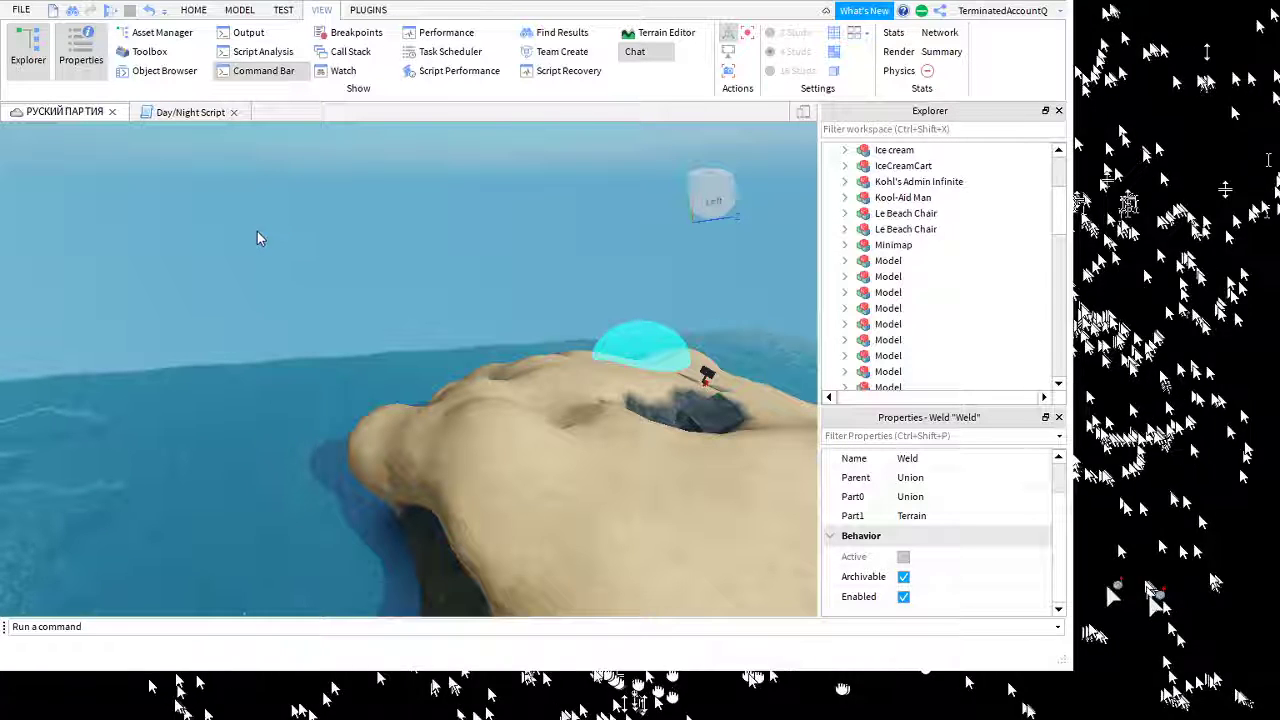
scroll(950, 290, "up", 3)
Return to the Sign model by the Kool-Aid Man and select its "EDIT Me!" text box
right_click_drag(798, 600, 798, 600)
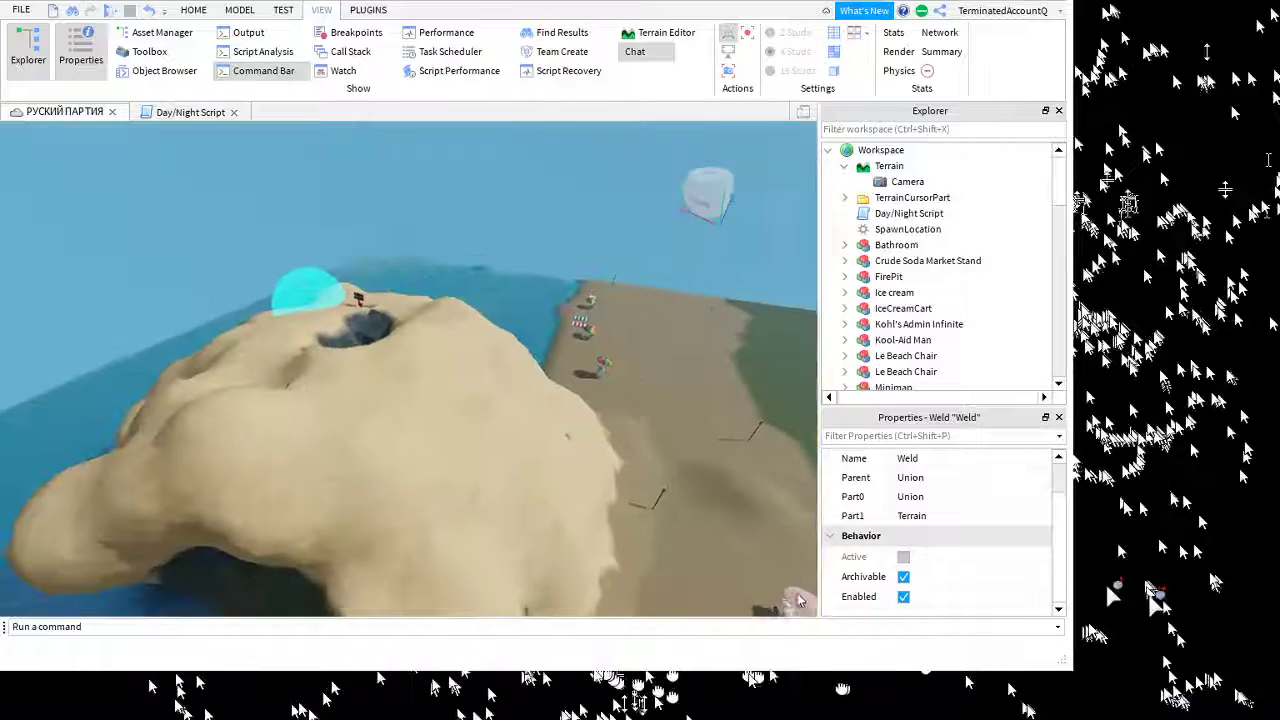
left_click(665, 537)
key("w")
right_click_drag(665, 537, 661, 534)
key("w")
left_click(612, 425)
key("d")
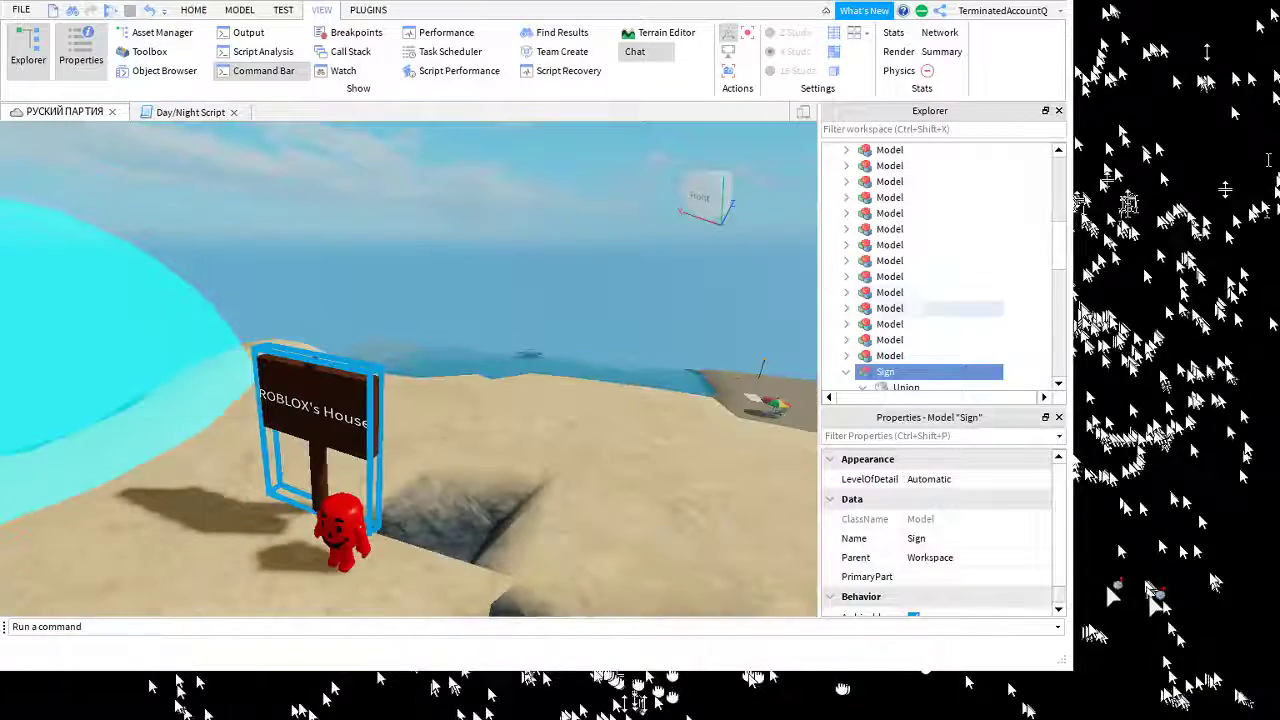
scroll(980, 354, "down", 2)
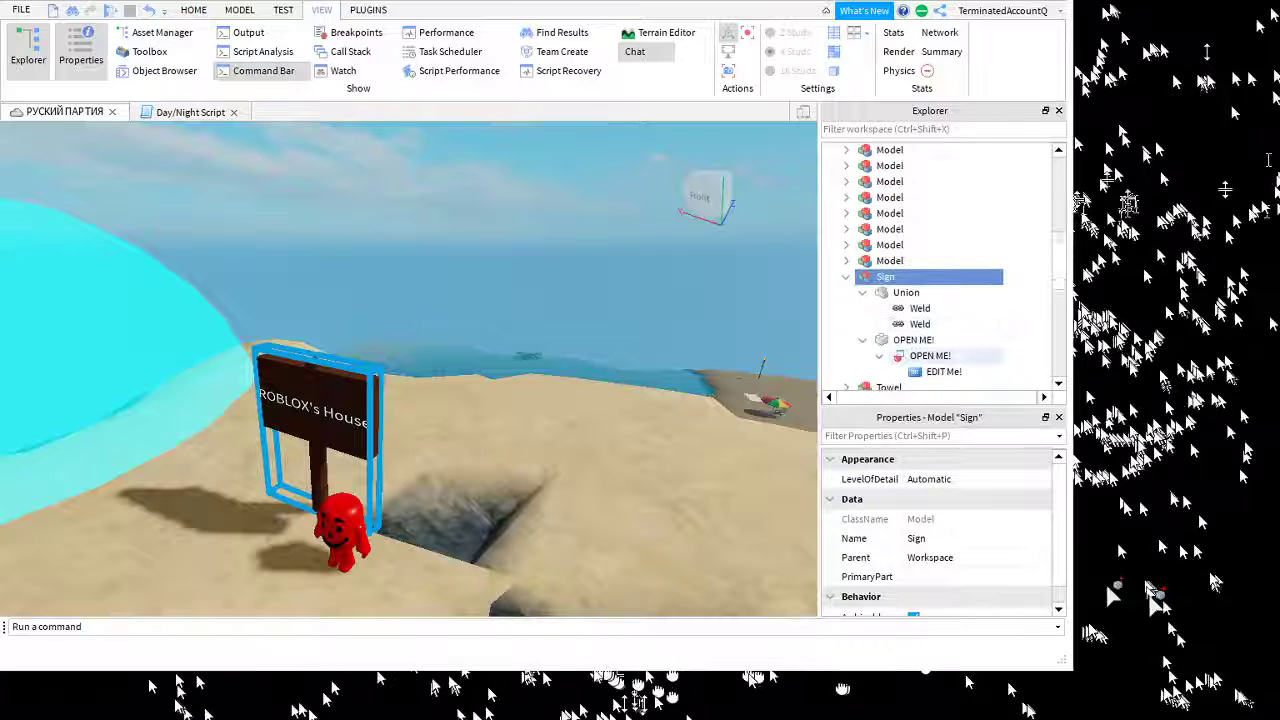
left_click(943, 371)
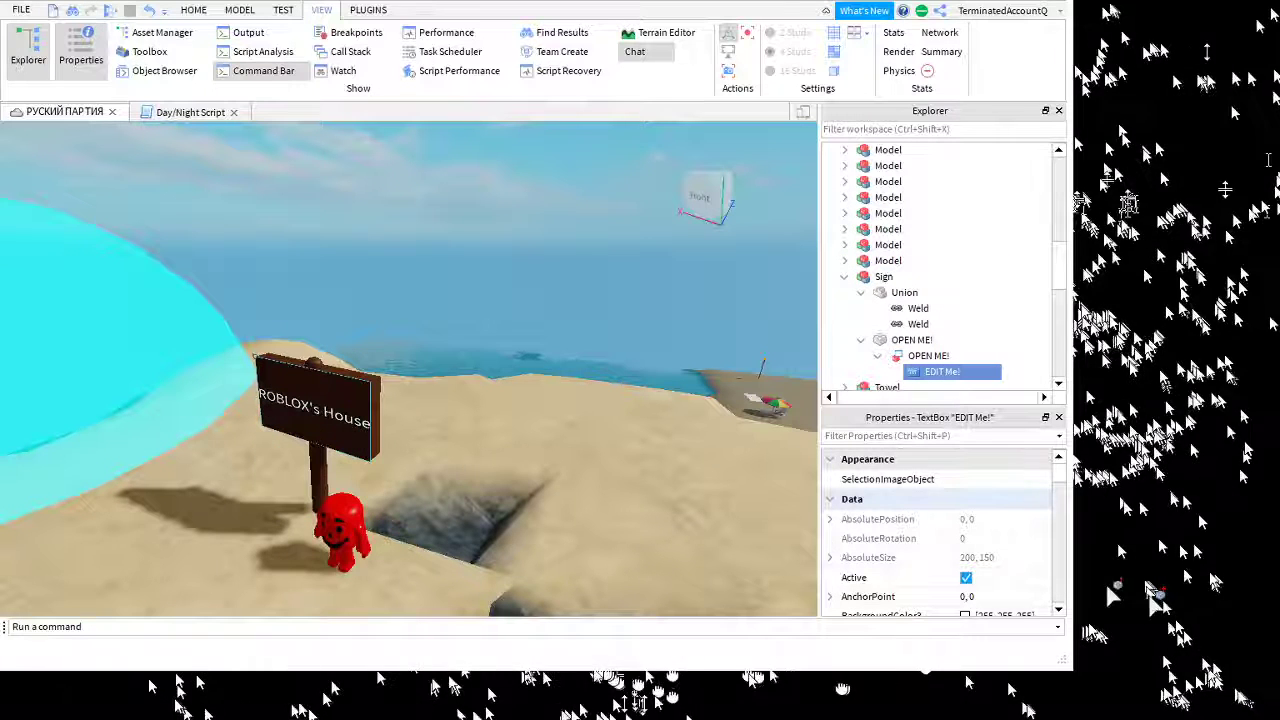
left_click(886, 129)
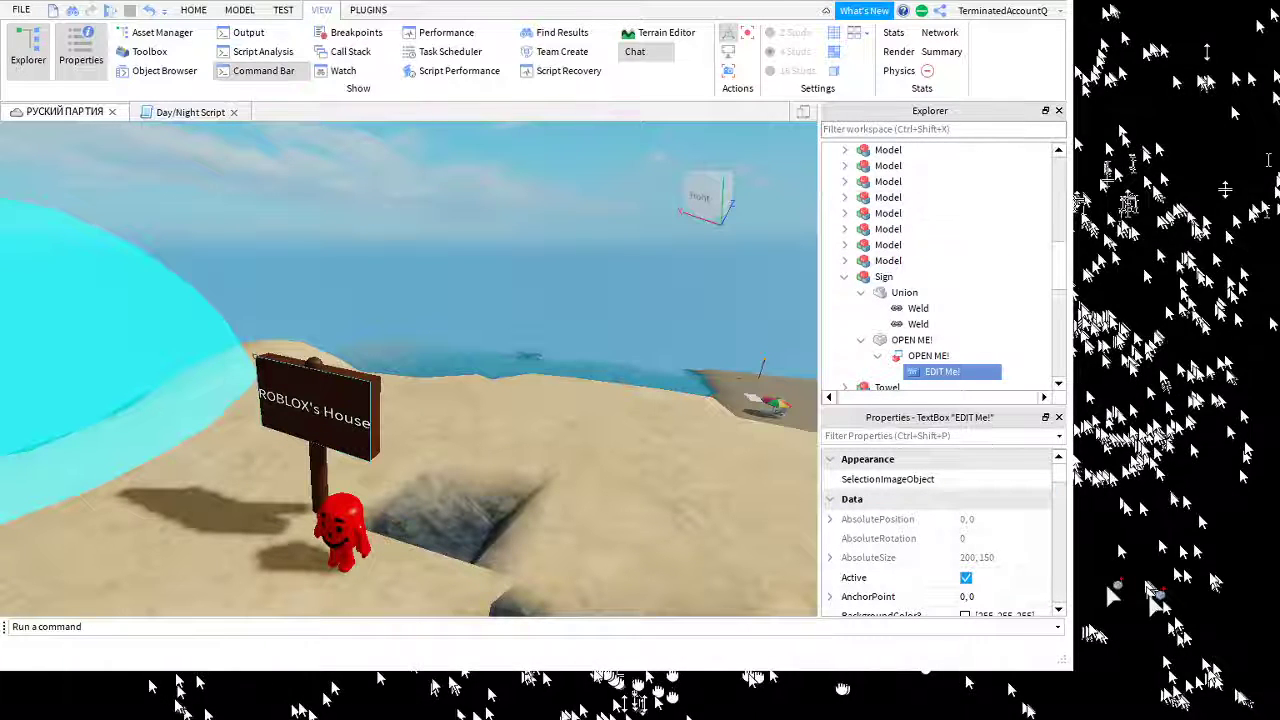
Filter the Explorer for "text" and locate the Sign model's "EDIT Me!" text box in the filtered tree
type("text")
scroll(940, 245, "down", 5)
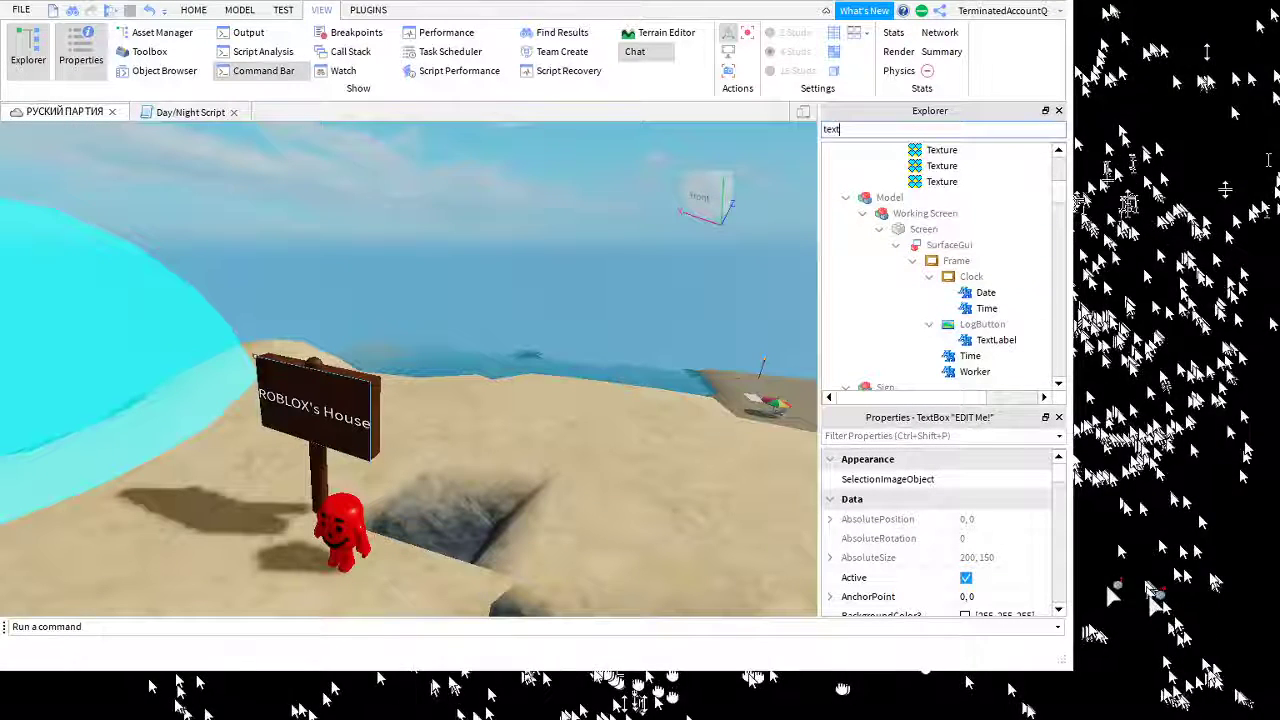
scroll(960, 270, "down", 4)
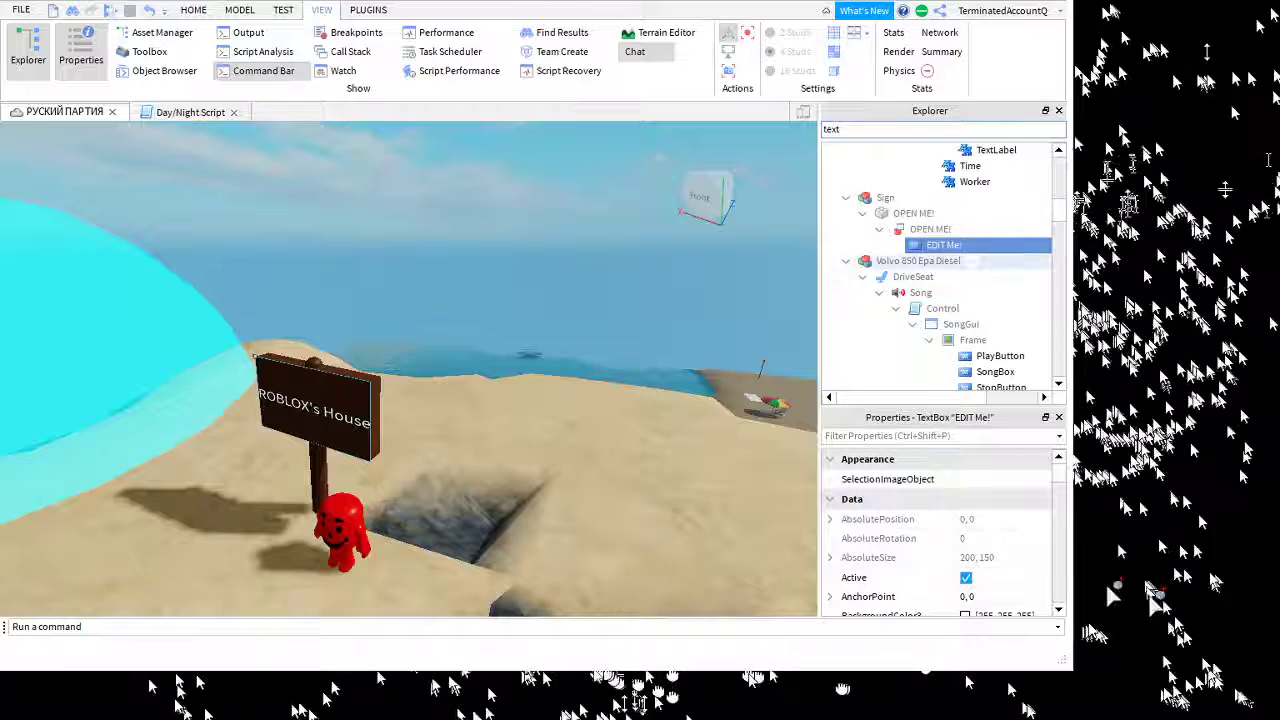
key("F2")
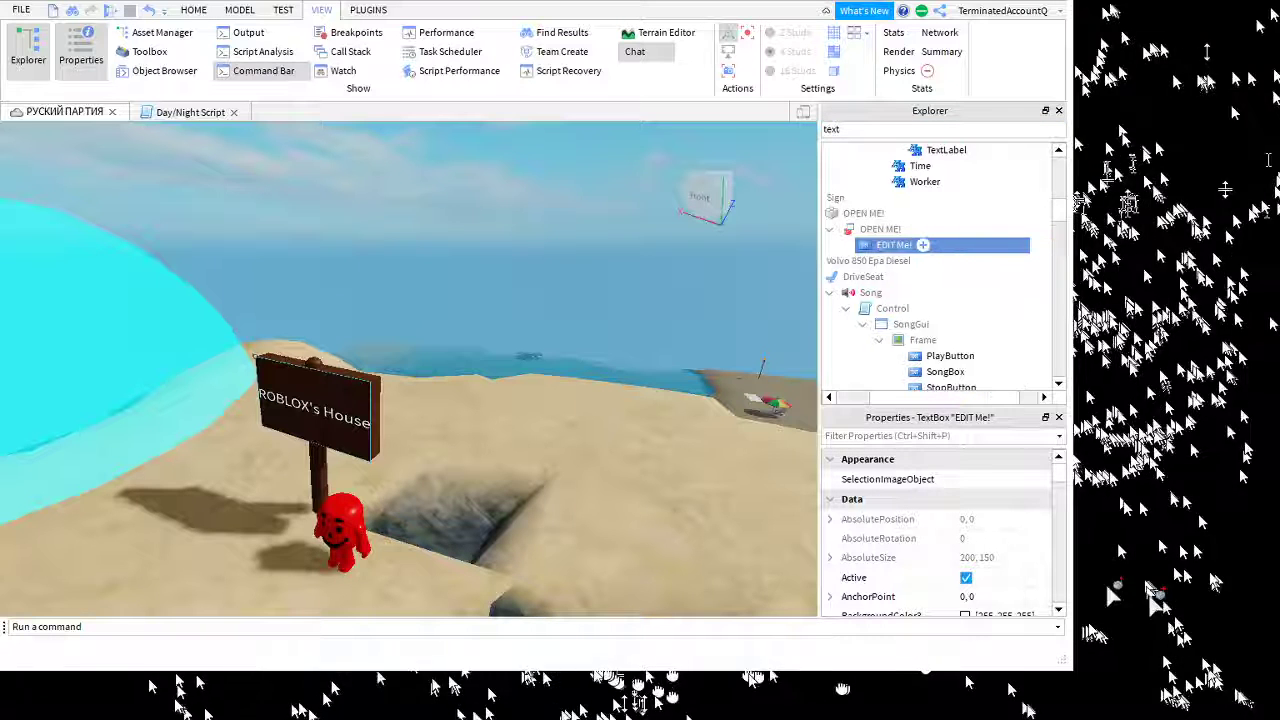
key("Return")
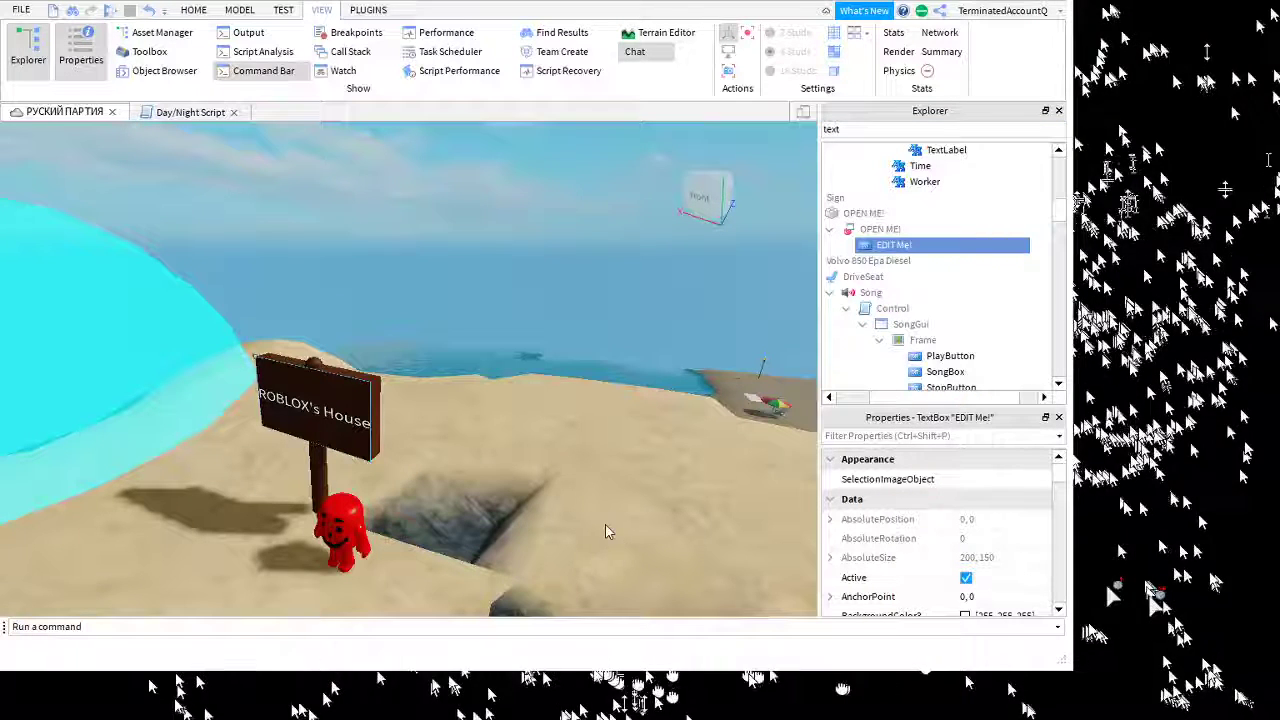
Delete the Sign model beside the Kool-Aid Man, undo the deletion, and clear the selection
left_click(471, 578)
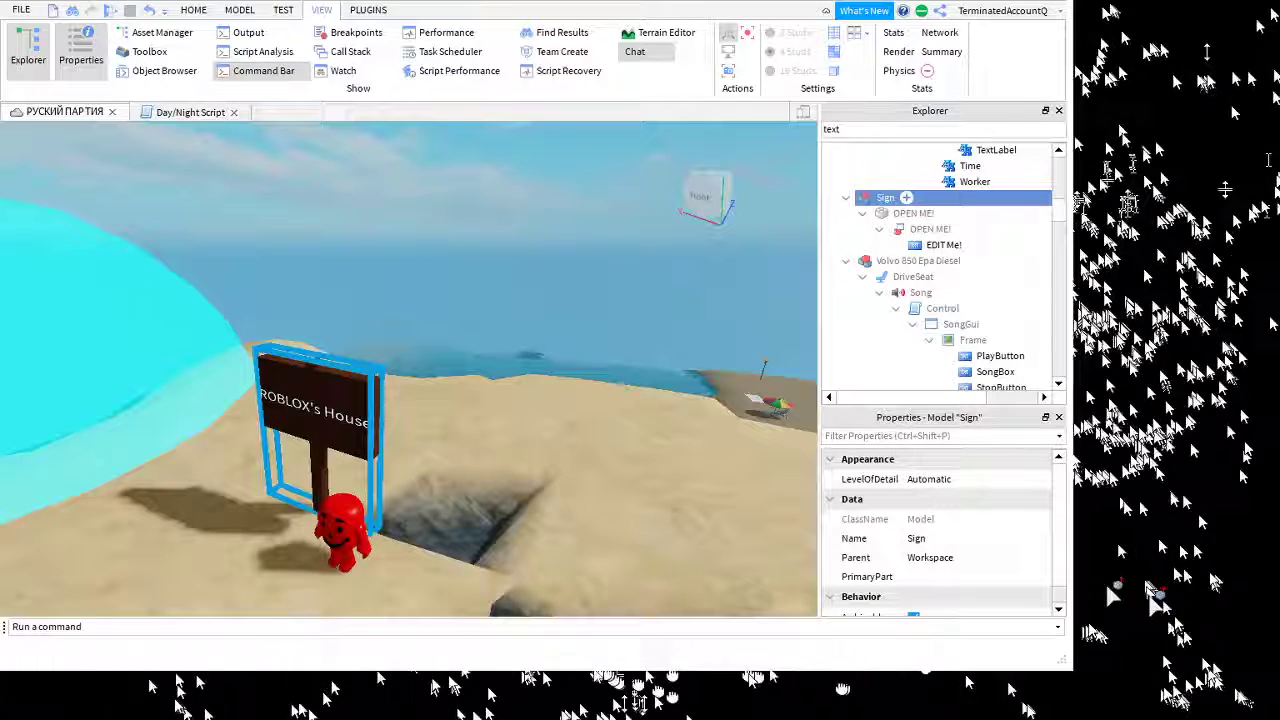
key("Delete")
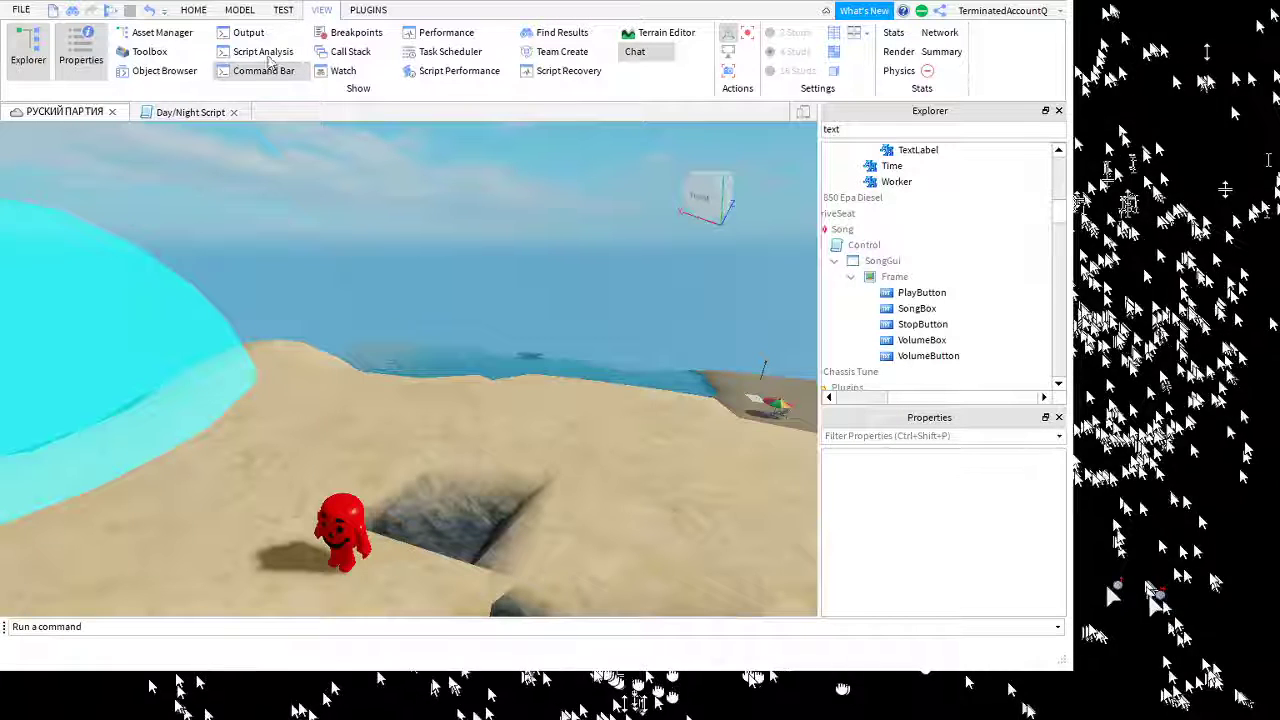
left_click_drag(101, 219, 88, 220)
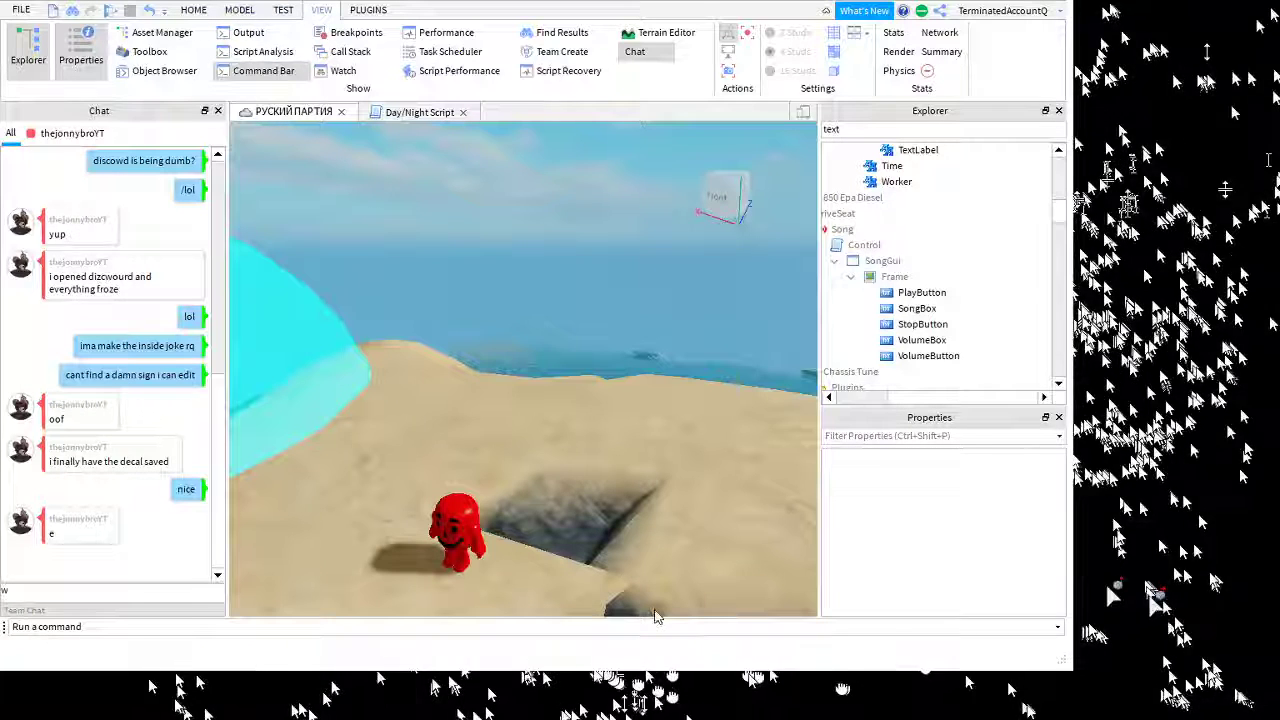
key("ctrl+z")
key("ctrl+z")
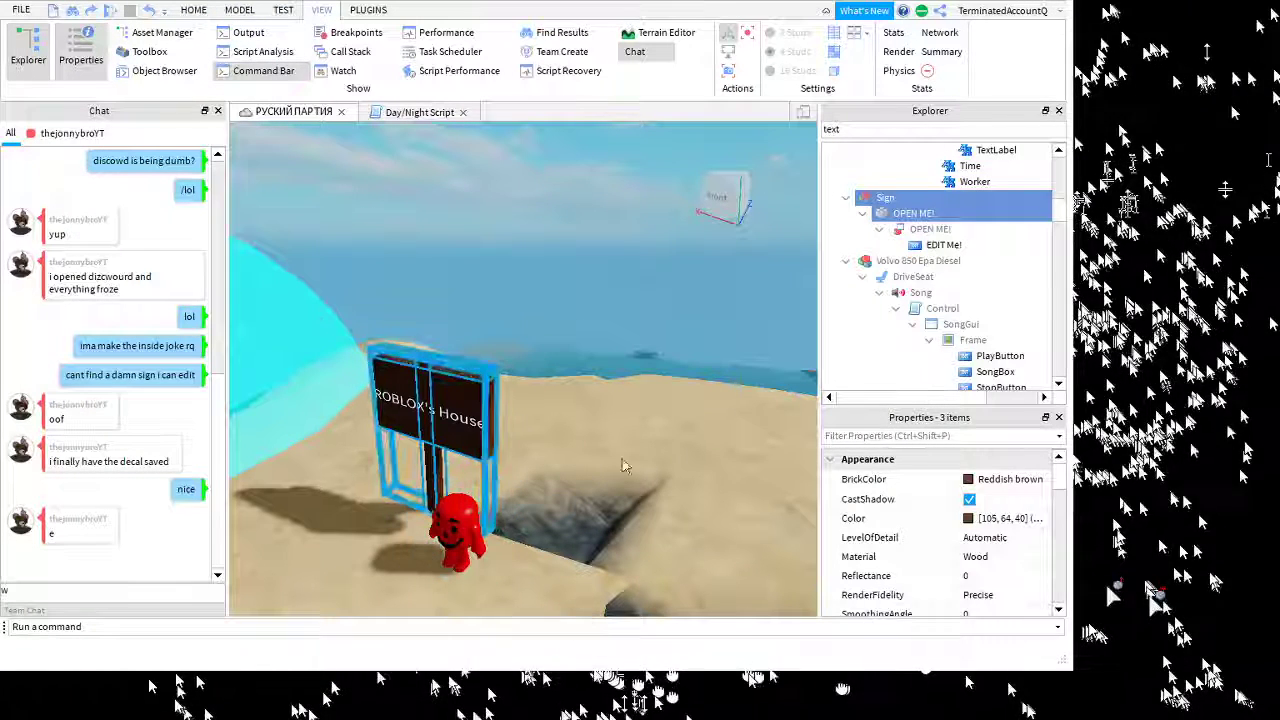
left_click(715, 431)
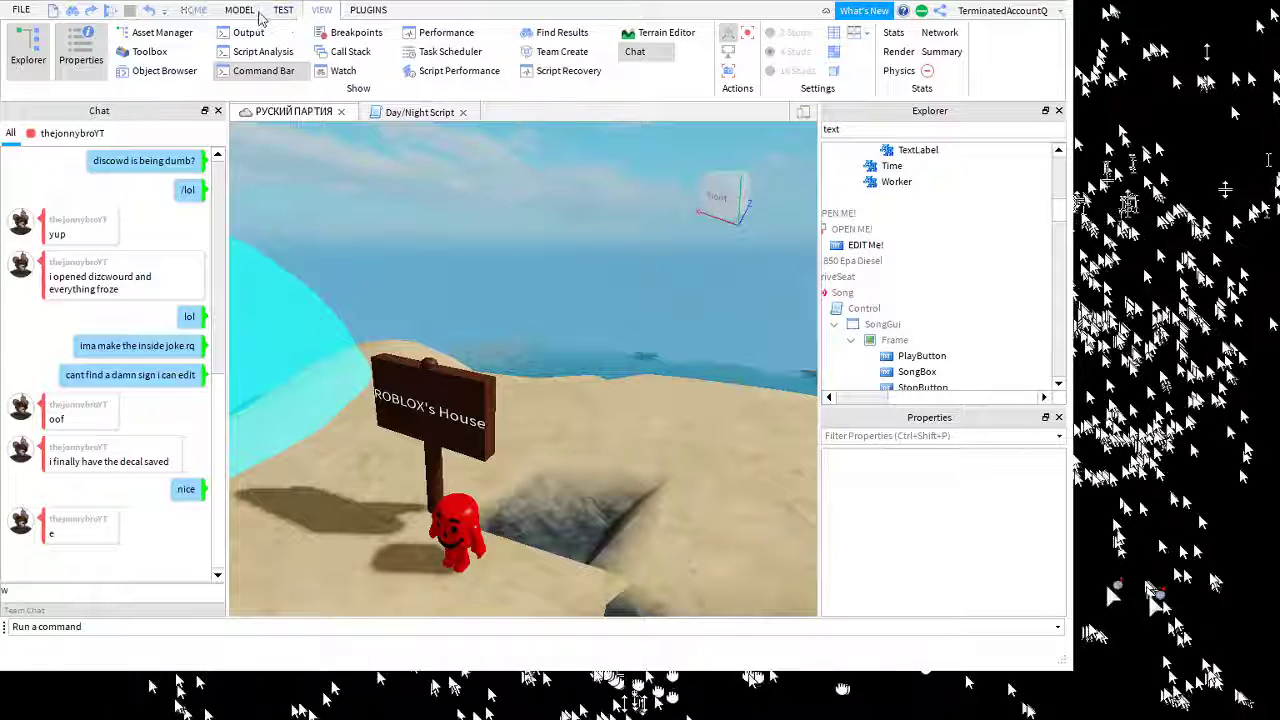
Hide the Properties panel and select the sign's "EDIT Me!" text box in the Explorer
left_click(196, 11)
left_click(322, 11)
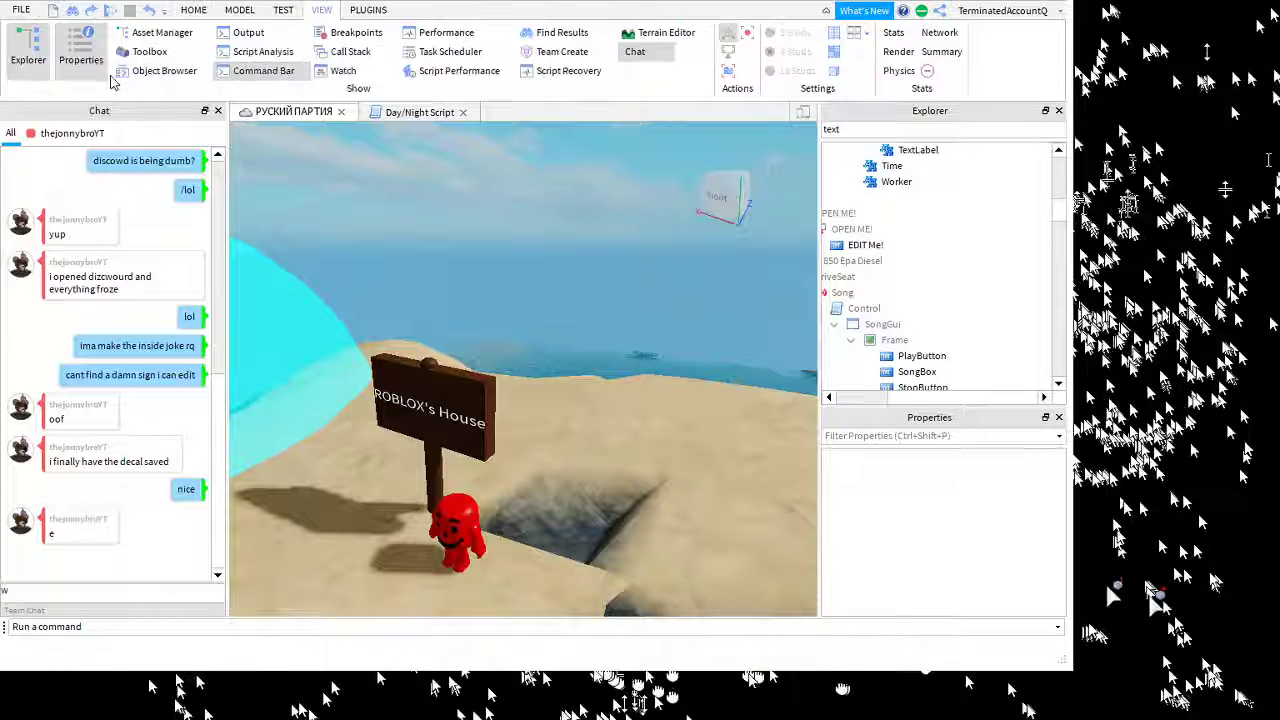
left_click(80, 50)
double_click(900, 130)
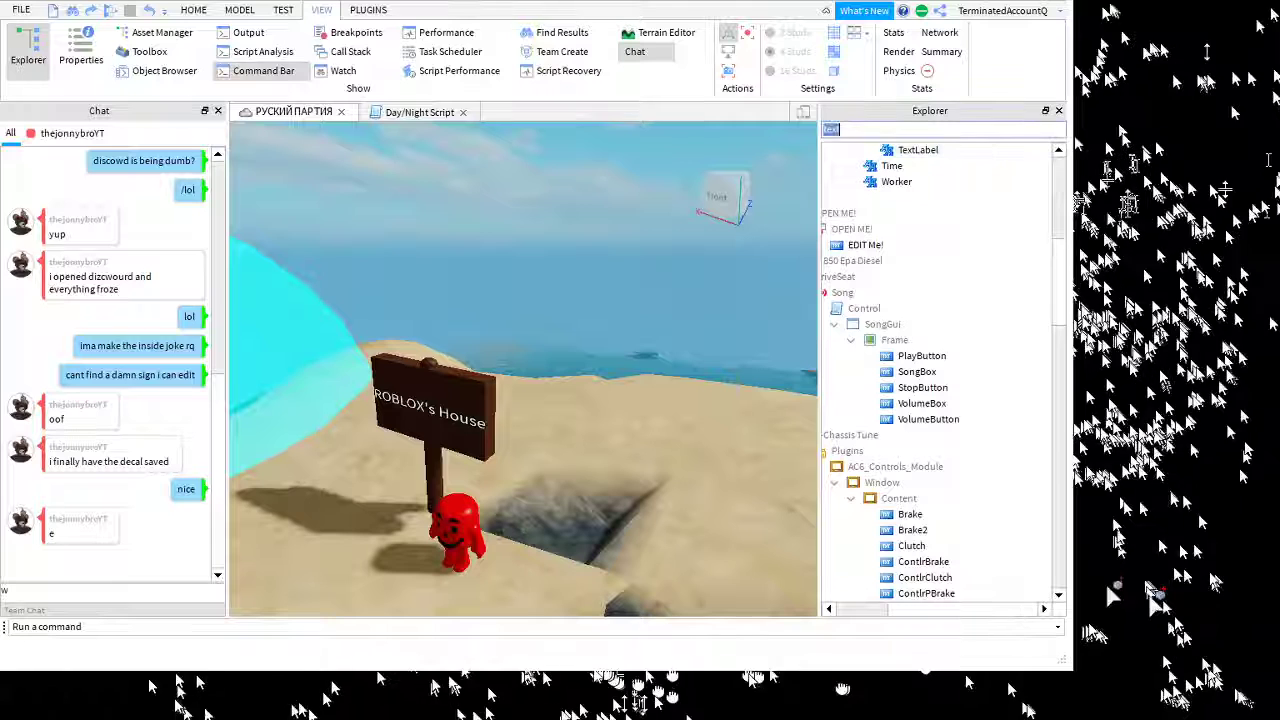
scroll(950, 371, "up", 1)
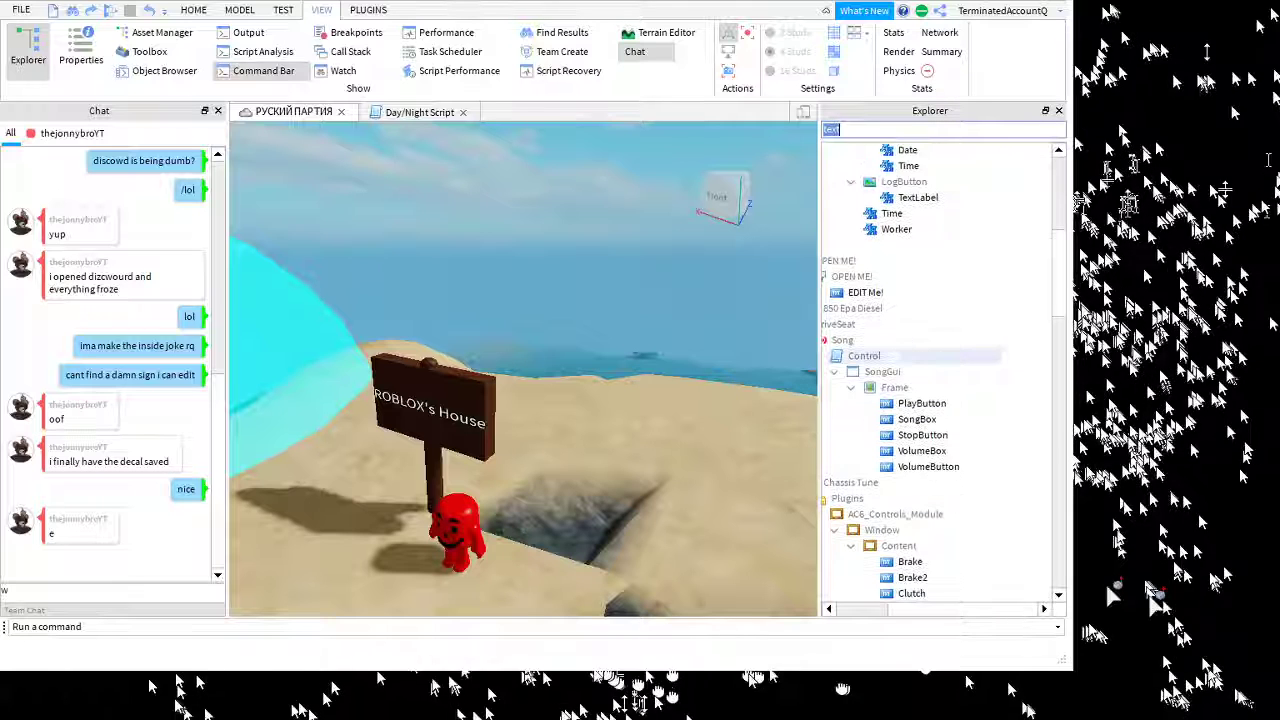
left_click(866, 292)
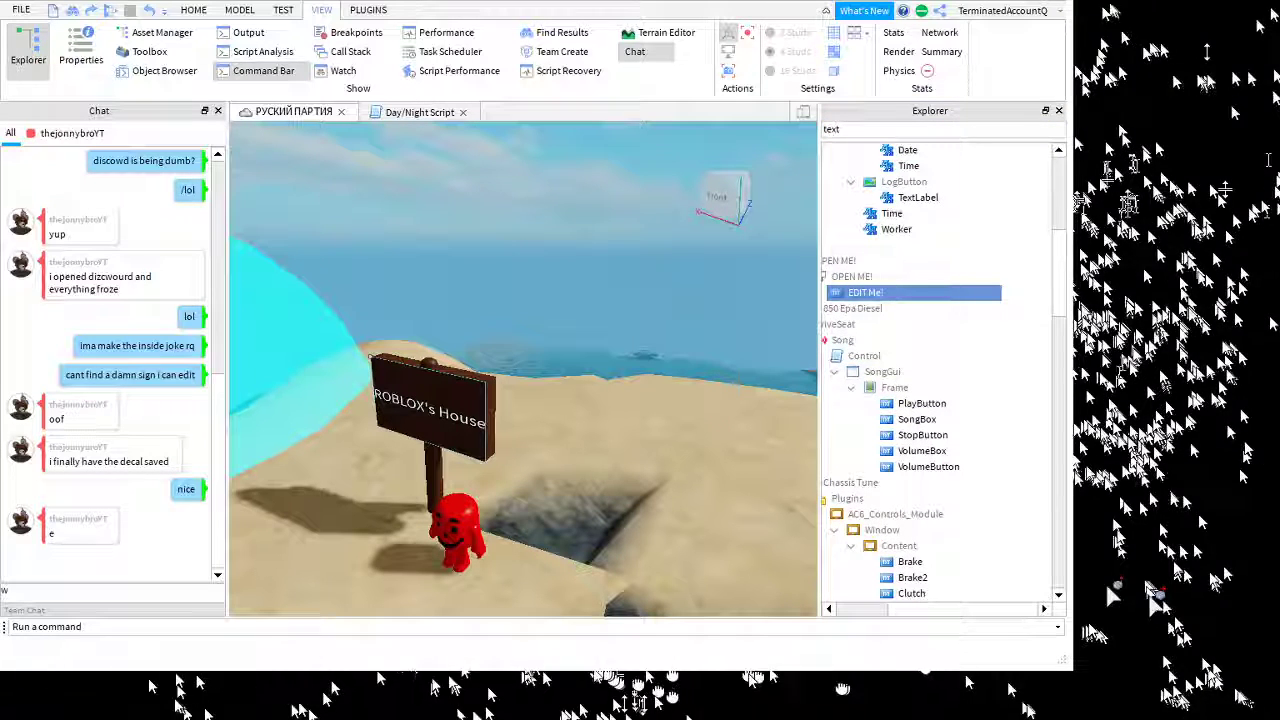
scroll(935, 296, "left", 1)
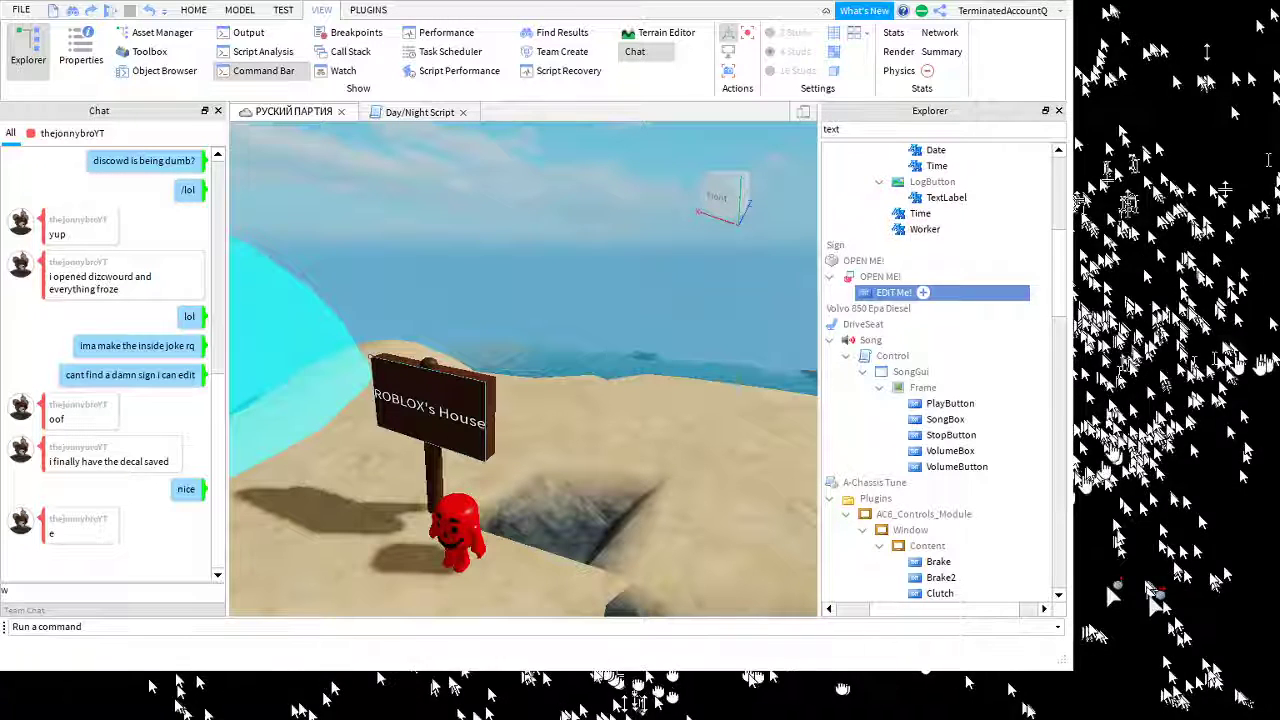
Insert a TextBox inside the sign's "EDIT Me!" text box and delete it again
left_click(923, 292)
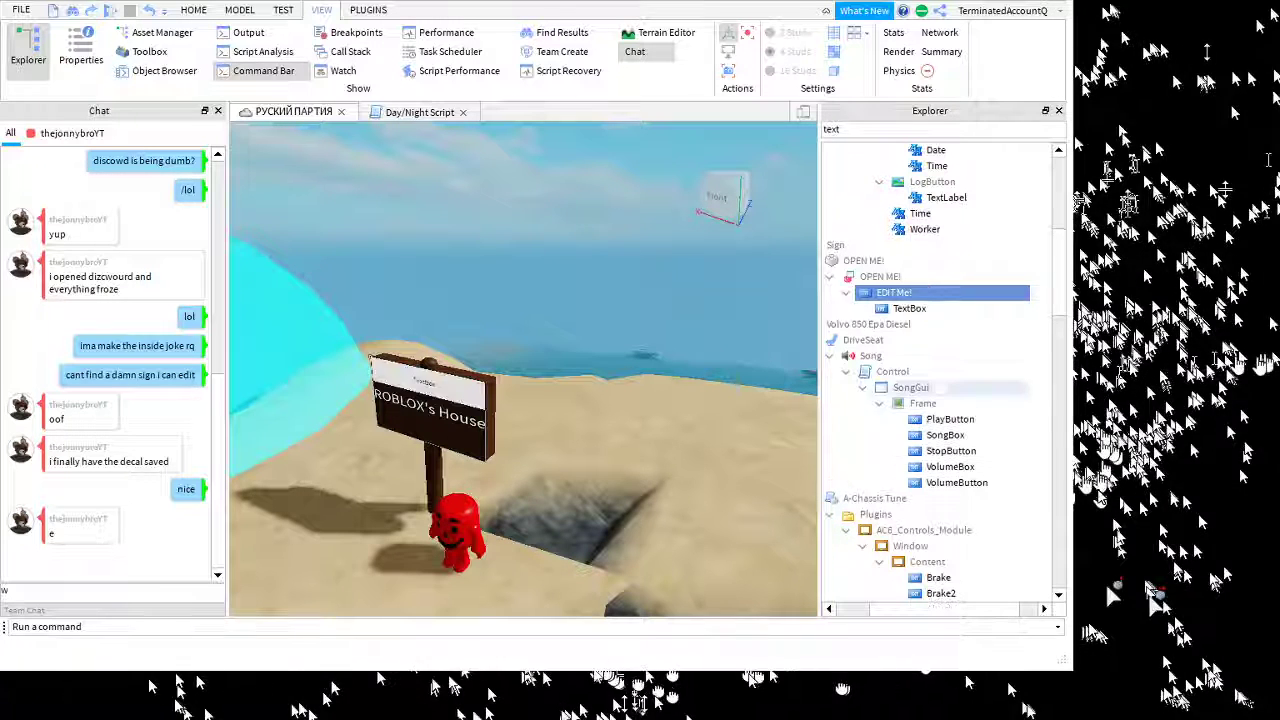
left_click(994, 371)
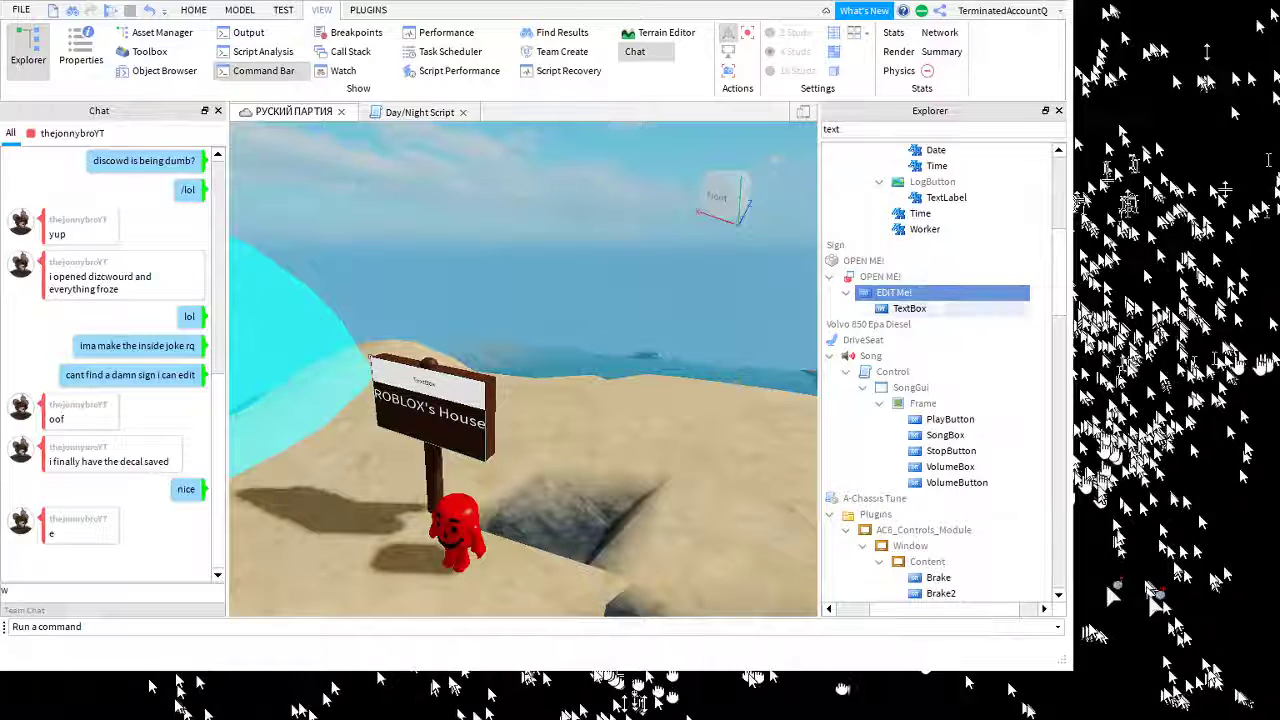
left_click(909, 308)
key("Delete")
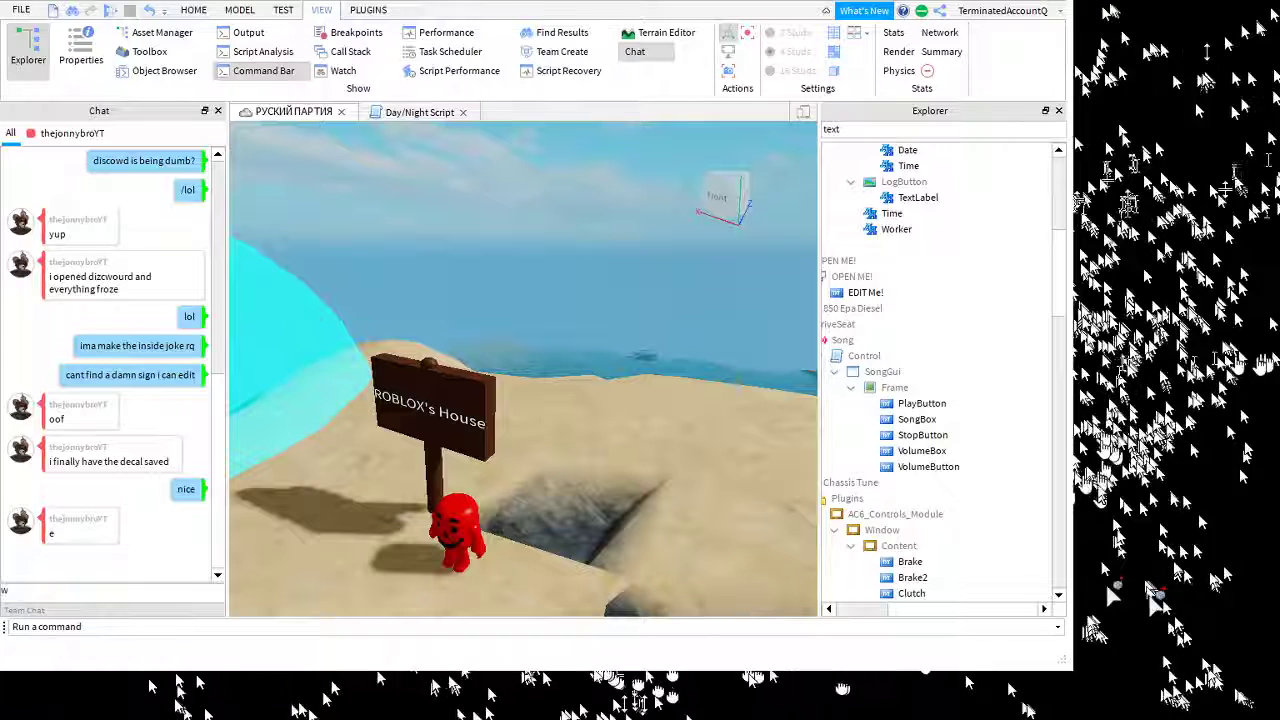
Clear the "text" filter from the Explorer to list the whole Workspace
left_click(918, 128)
left_click(435, 420)
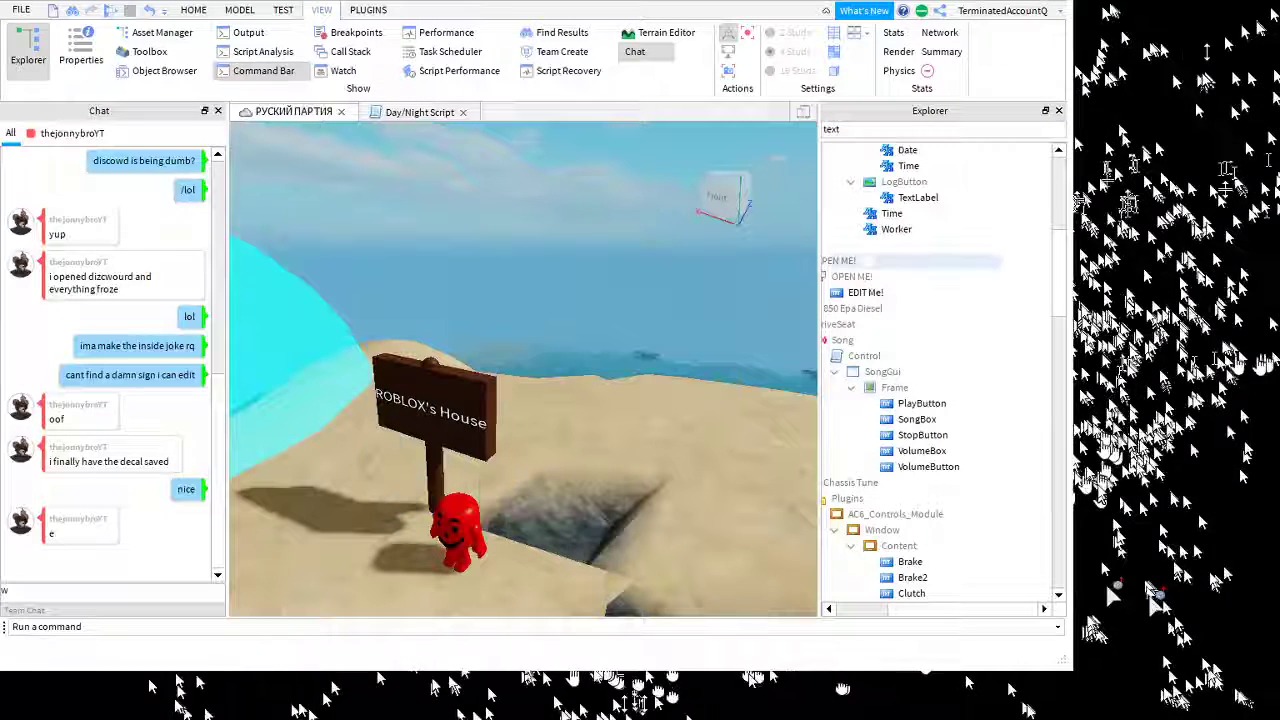
scroll(930, 258, "up", 3)
double_click(918, 129)
key("BackSpace")
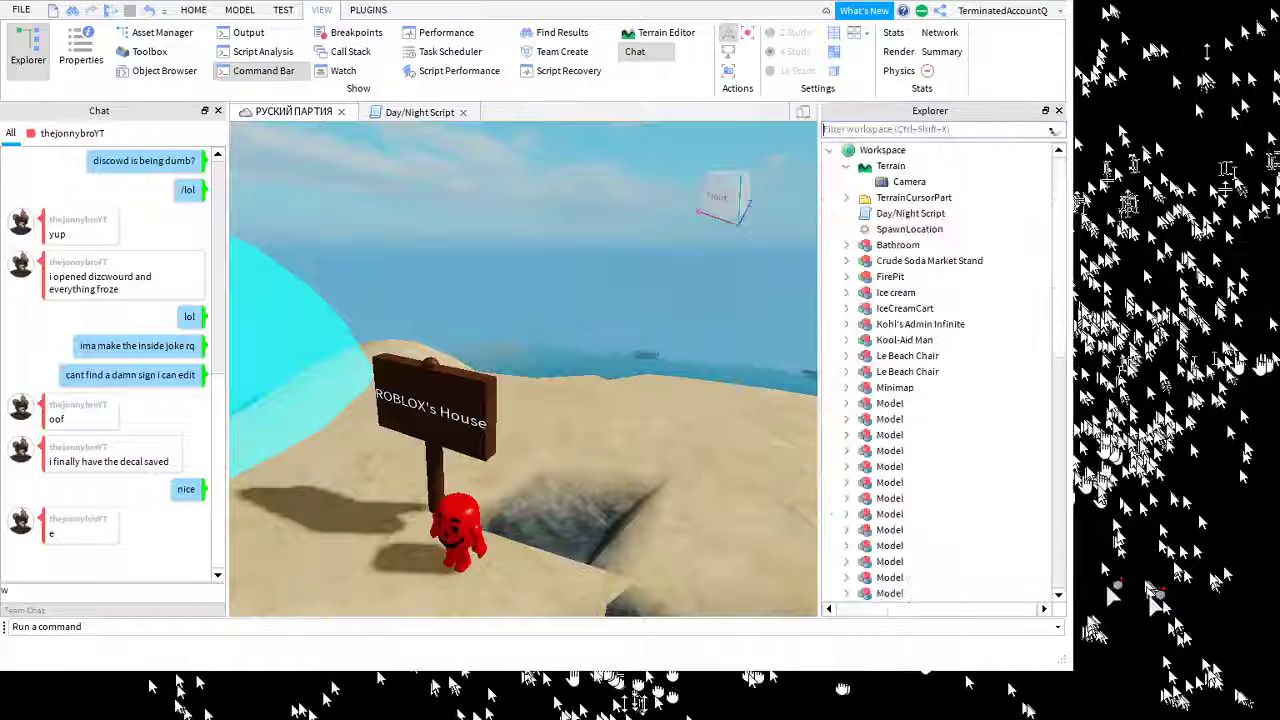
Find the Sign model in the Workspace list and delete it from the sand hill
scroll(940, 245, "down", 2)
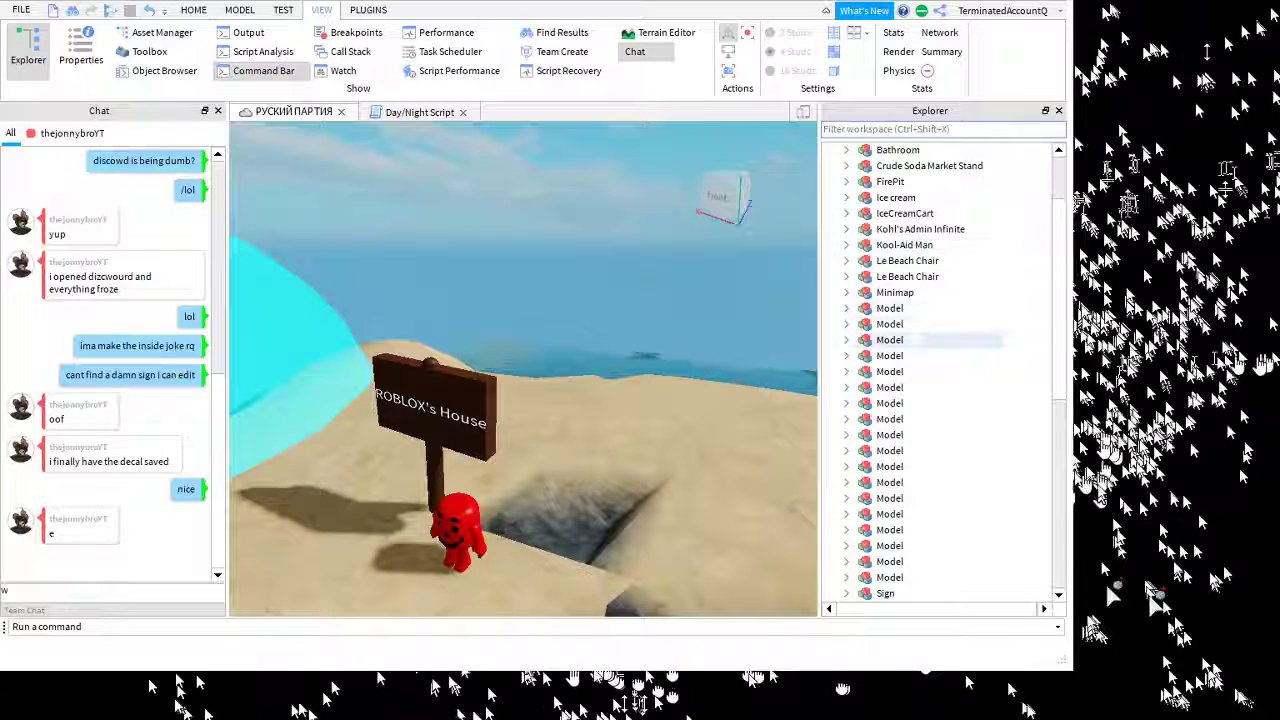
scroll(940, 245, "down", 2)
left_click(950, 498)
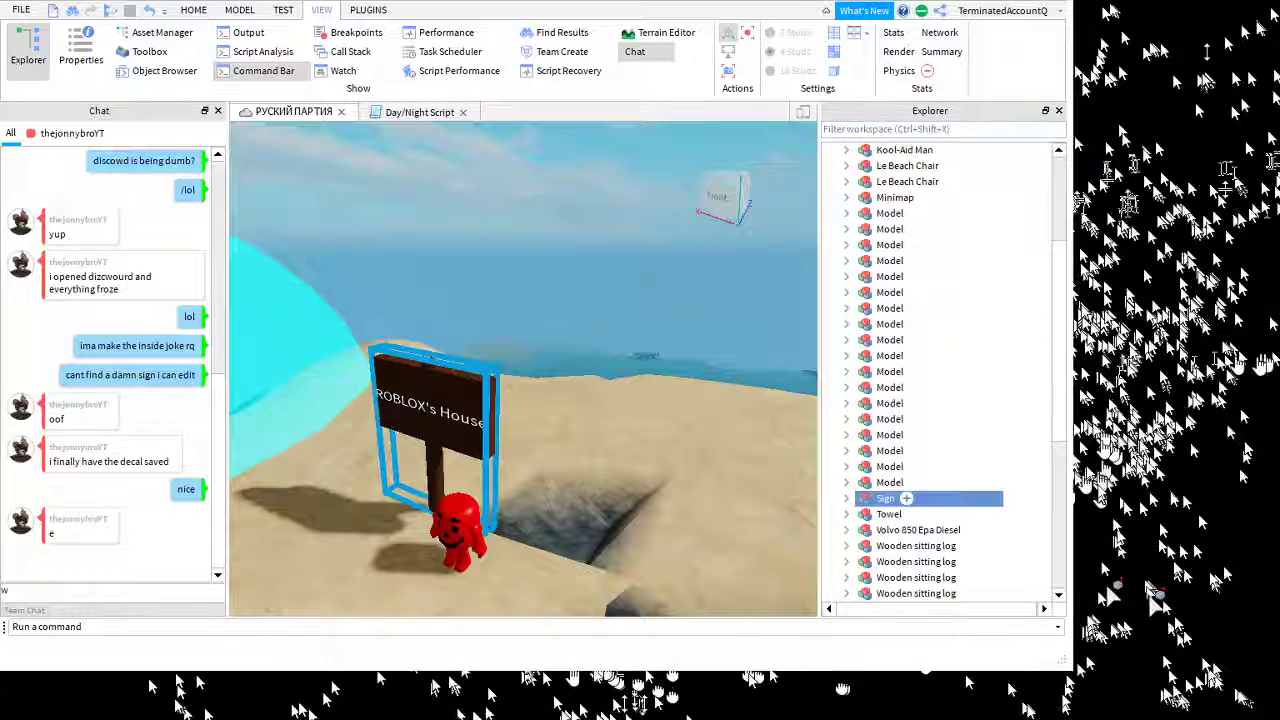
key("Delete")
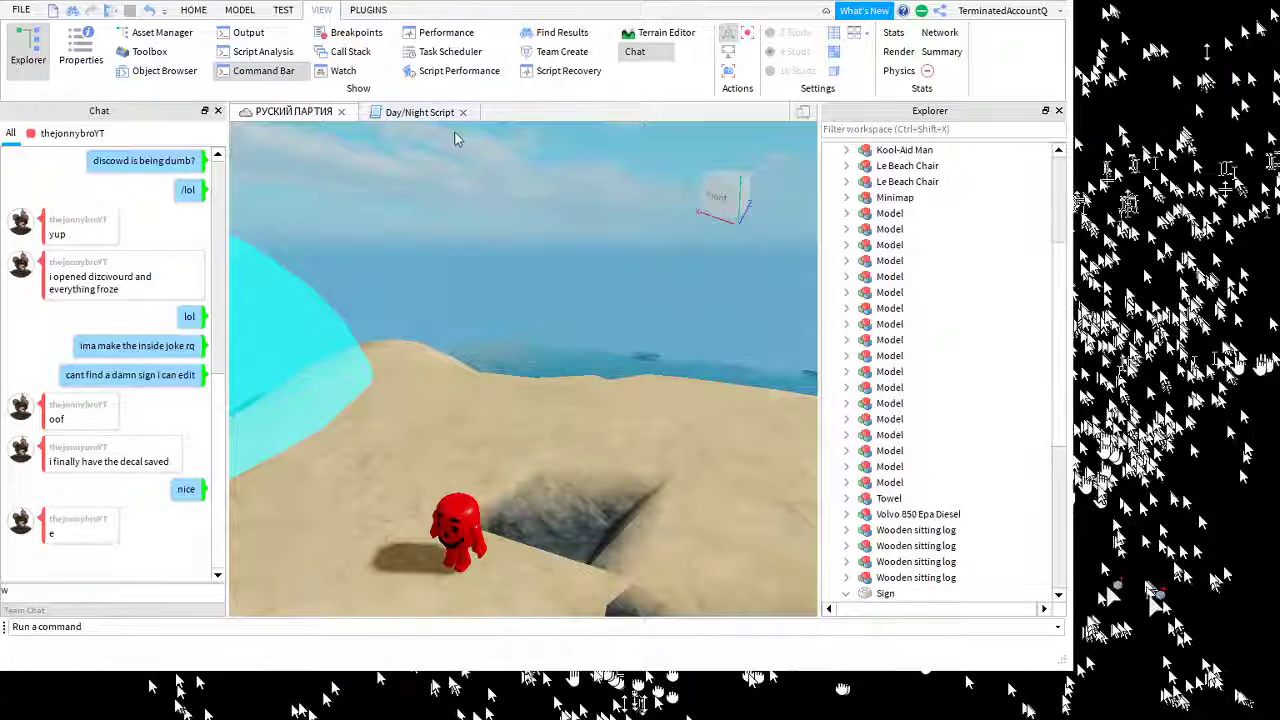
Open the Toolbox and search its models for "sign"
left_click(193, 10)
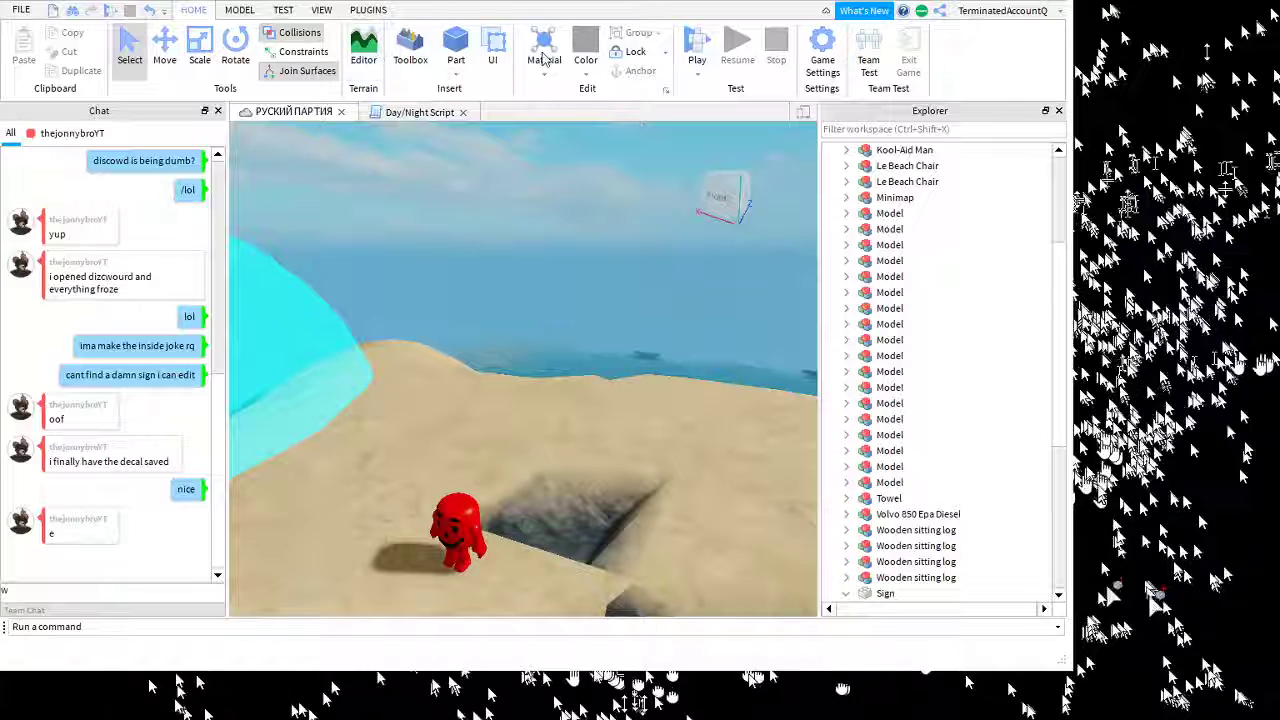
left_click(410, 50)
key("ctrl+a")
key("BackSpace")
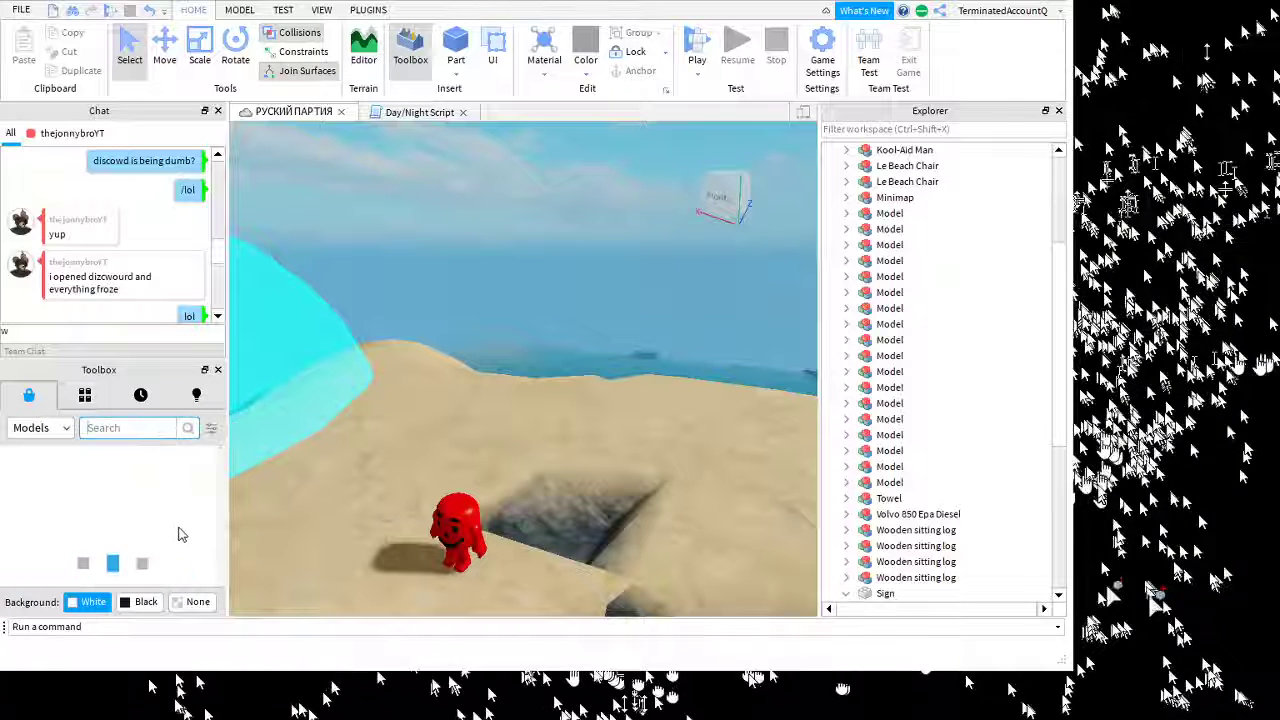
type("sign")
key("Return")
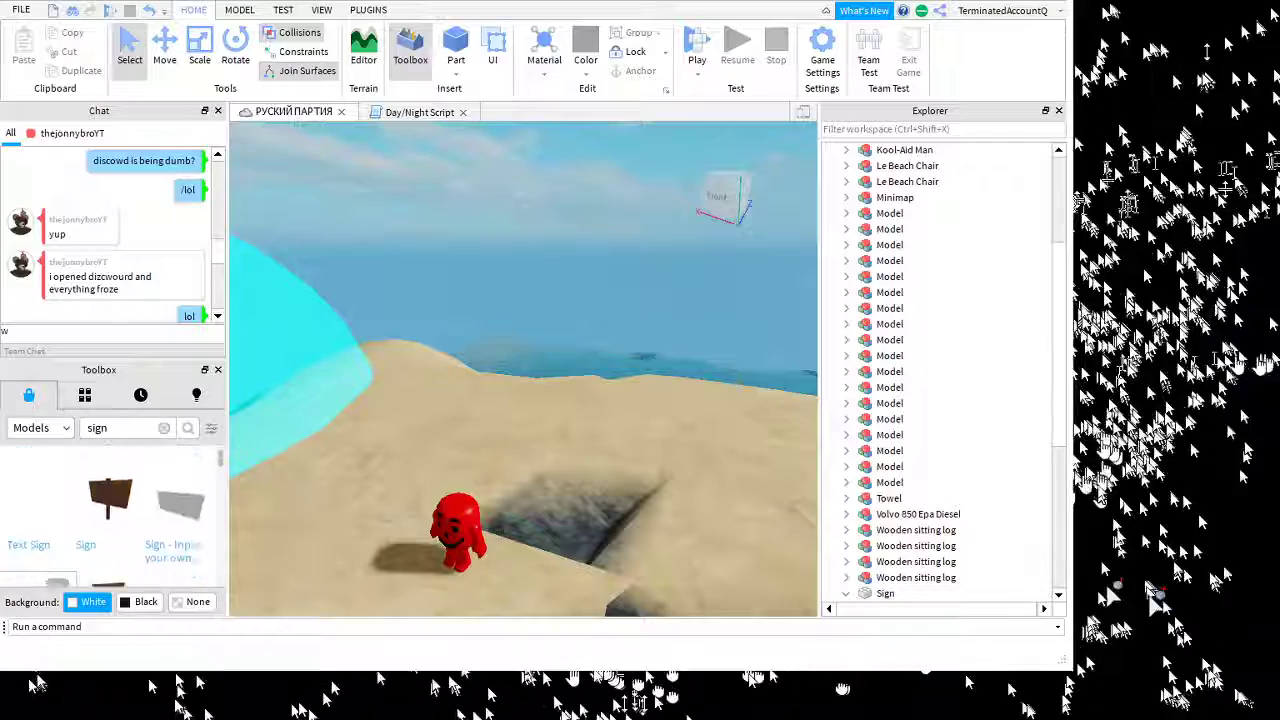
Insert the Text Sign model from the search results and view it on the sand hill by the Kool-Aid Man
left_click(50, 515)
right_click_drag(470, 500, 617, 433)
key("w")
key("s")
key("w")
left_click_drag(502, 409, 586, 426)
key("w")
right_click_drag(586, 426, 587, 426)
key("s")
scroll(665, 319, "down", 2)
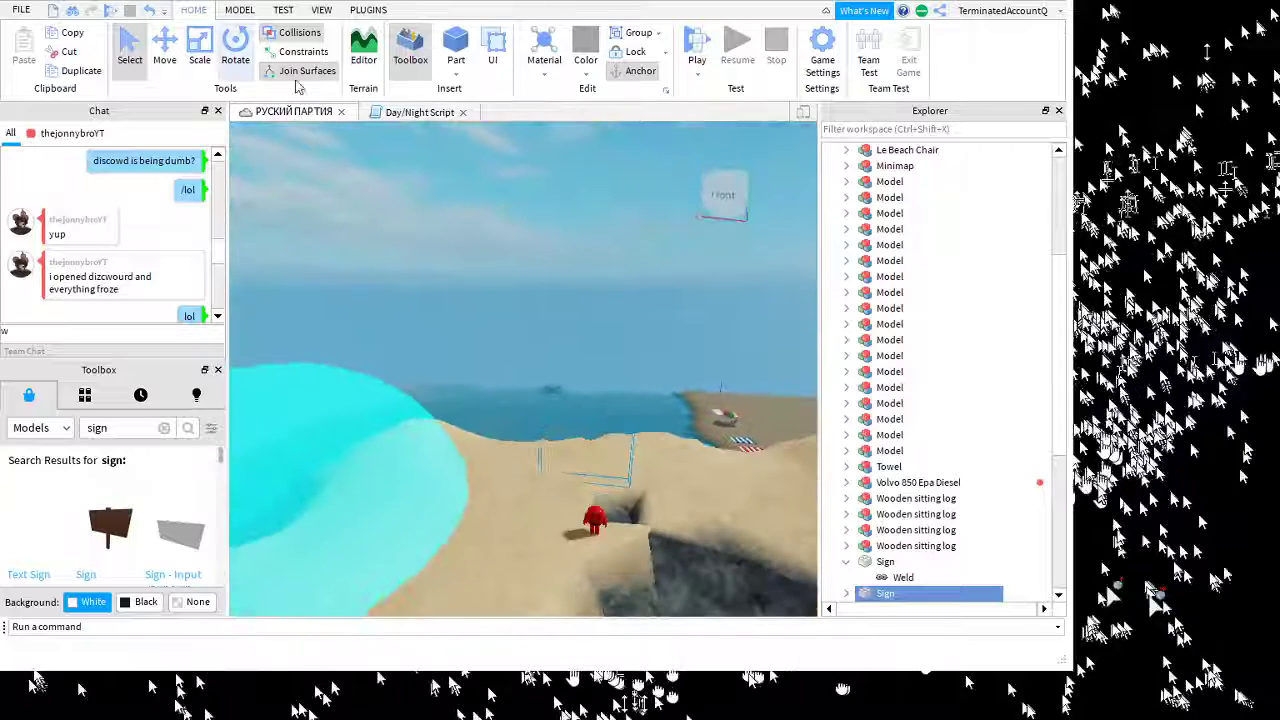
Show the properties of the inserted Sign part and filter them for "text"
left_click(321, 9)
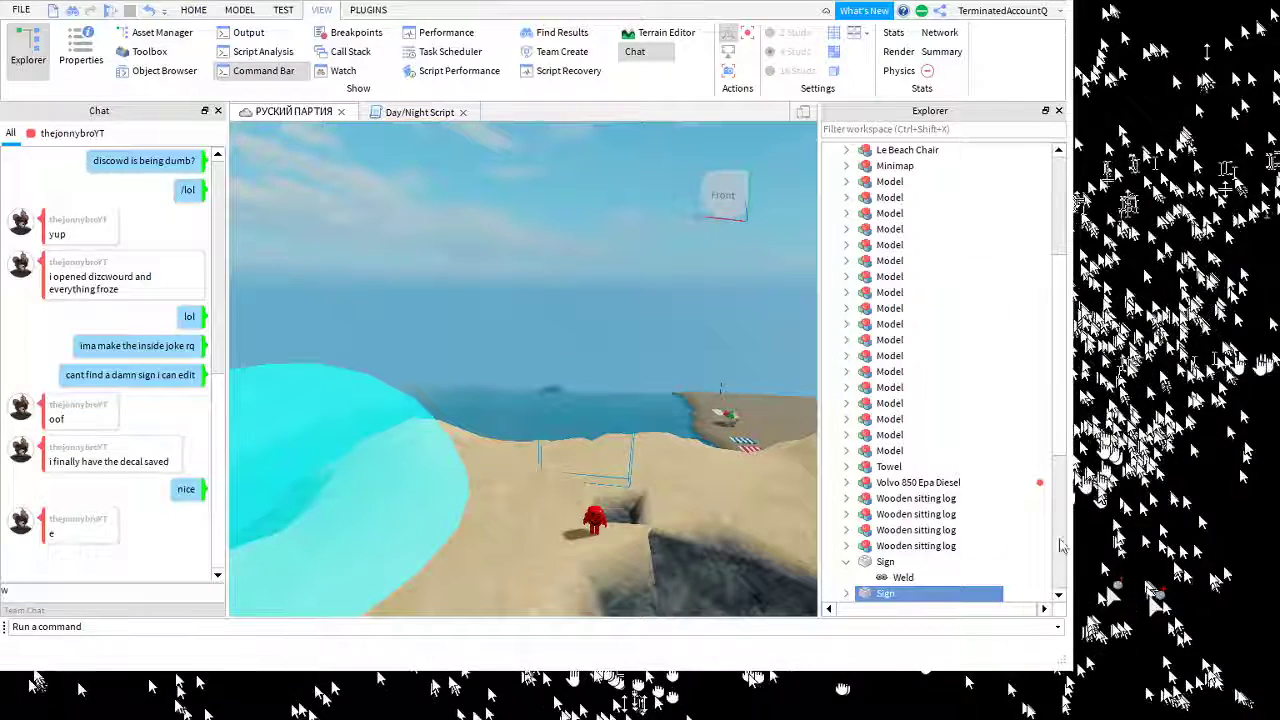
left_click(80, 48)
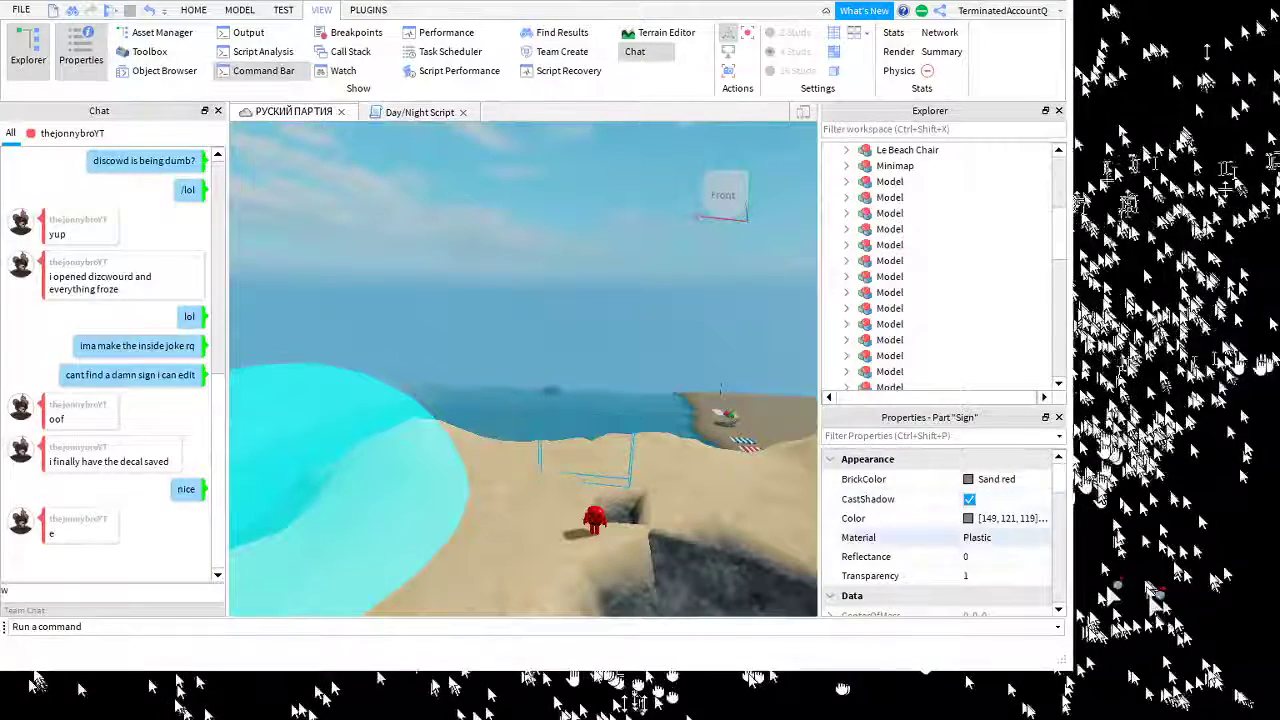
type("text")
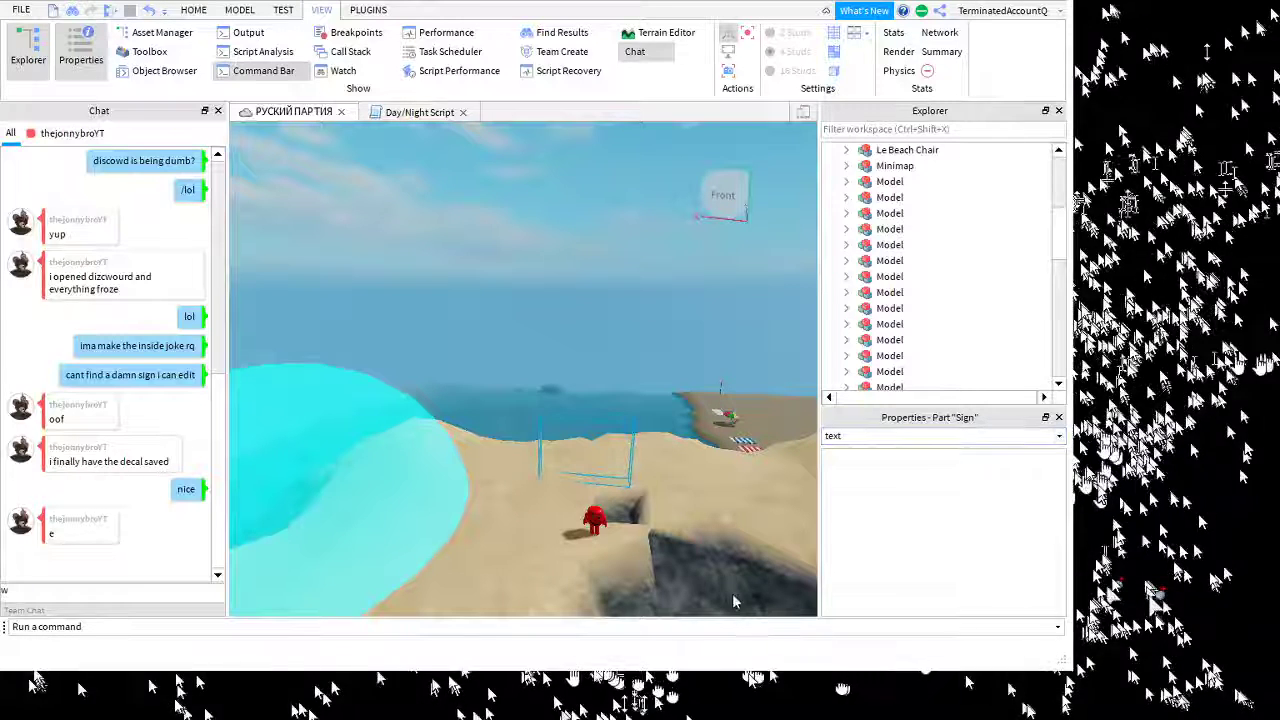
Undo the Text Sign insertion and the deletion of the original Sign model
left_click(613, 257)
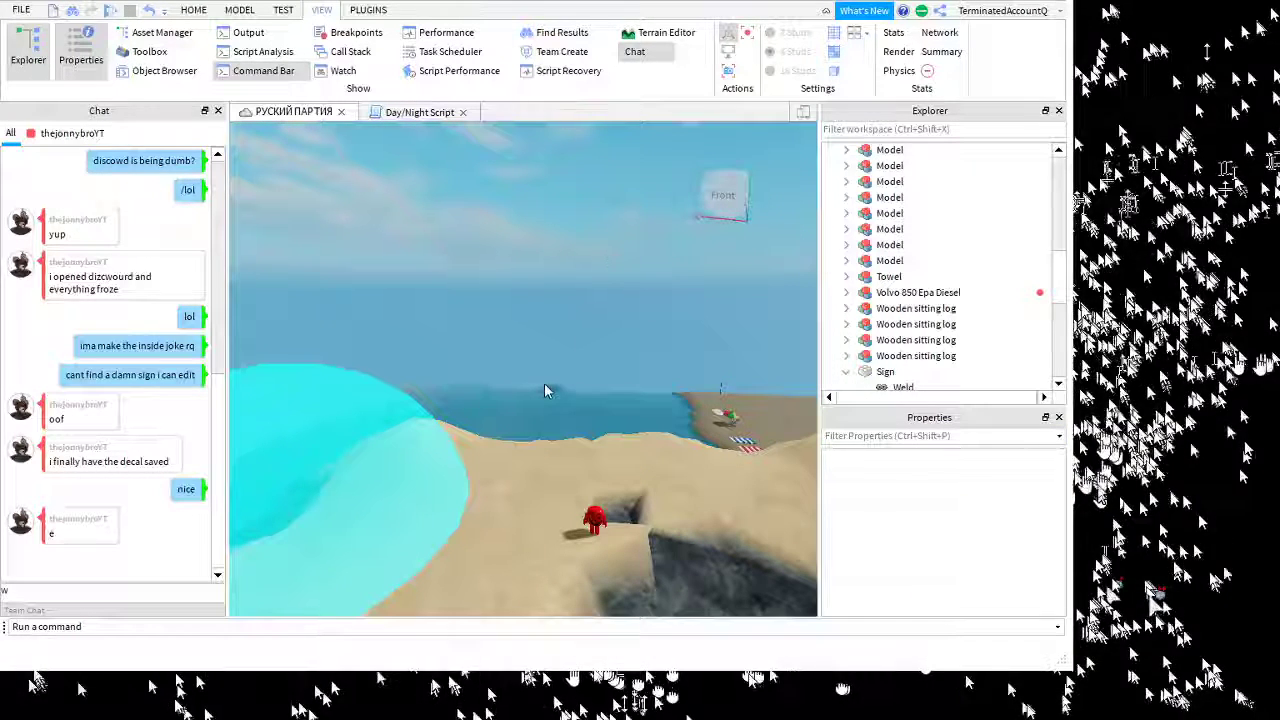
key("ctrl+z")
key("ctrl+z")
key("ctrl+z")
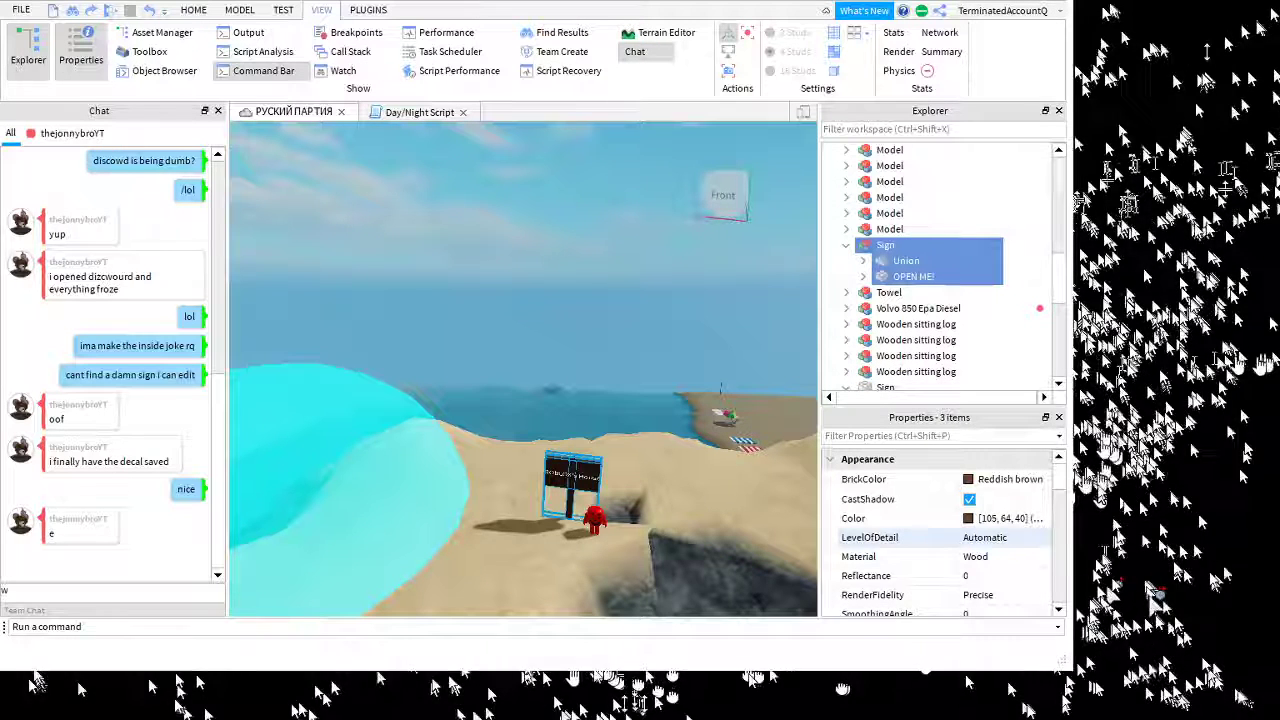
Filter the selected Sign items' properties for "text", clear the filter, and look through the Data properties
left_click(905, 436)
type("tex")
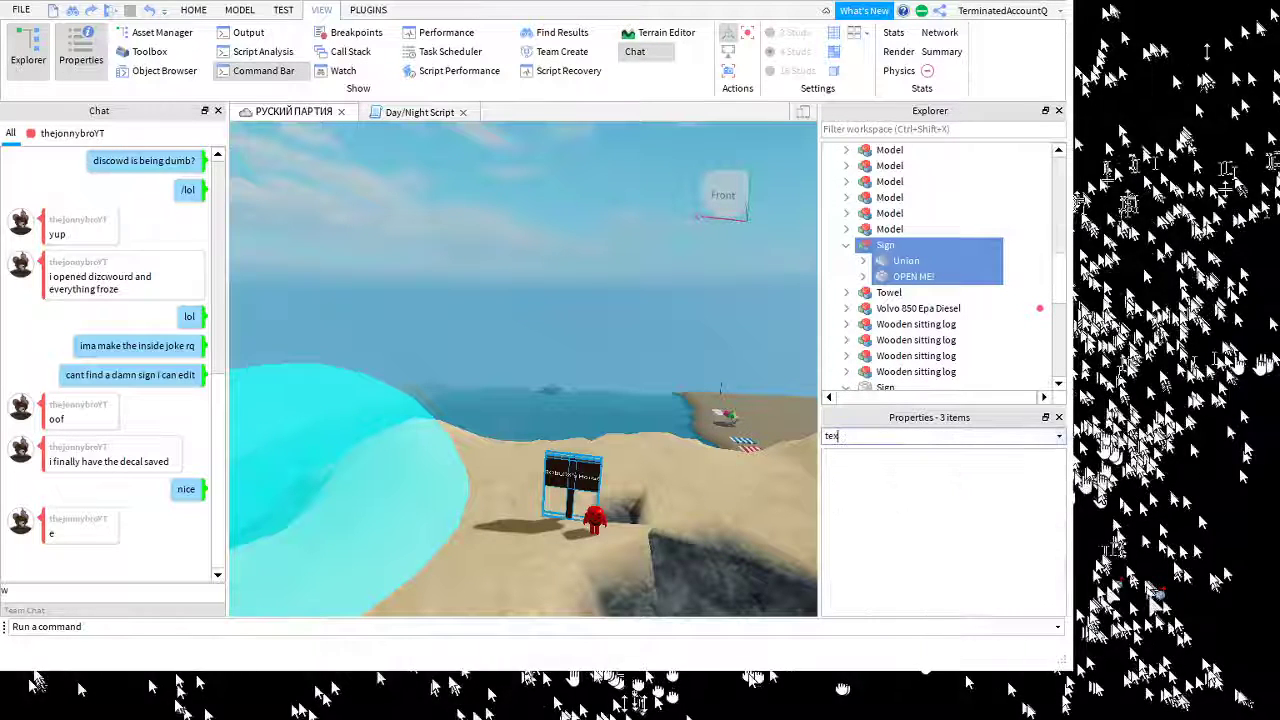
type("t")
key("ctrl+a")
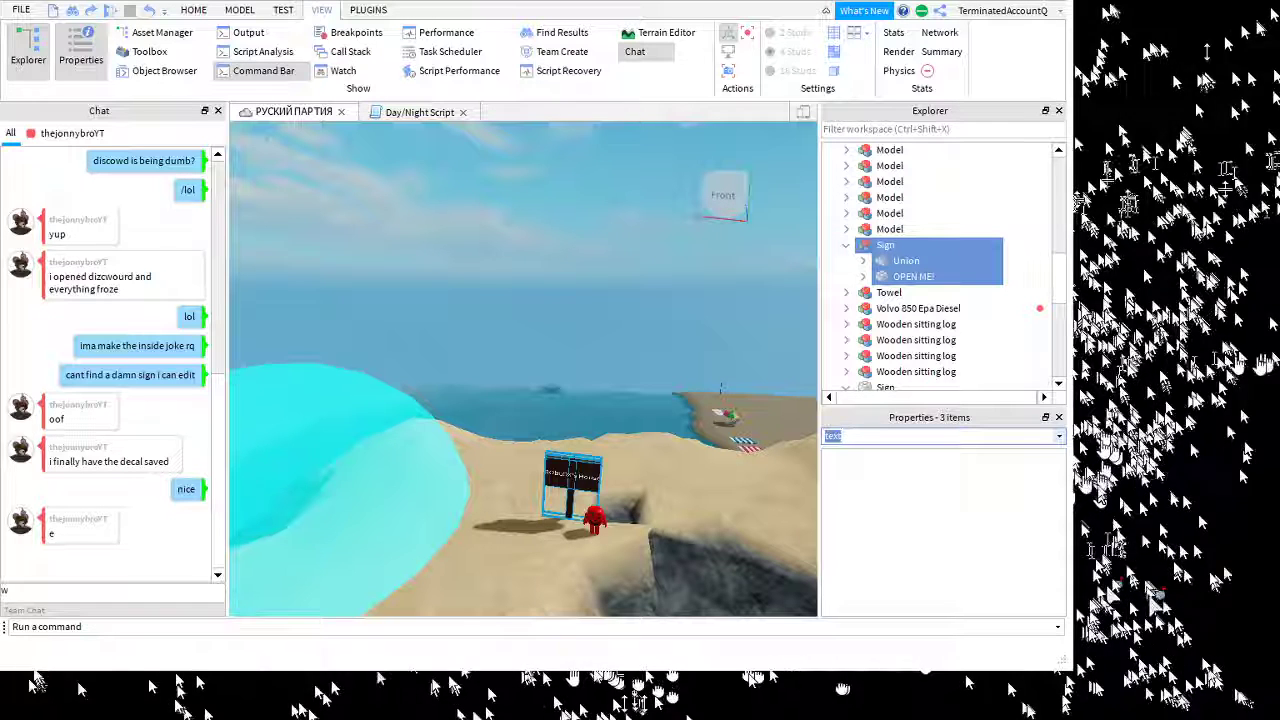
key("BackSpace")
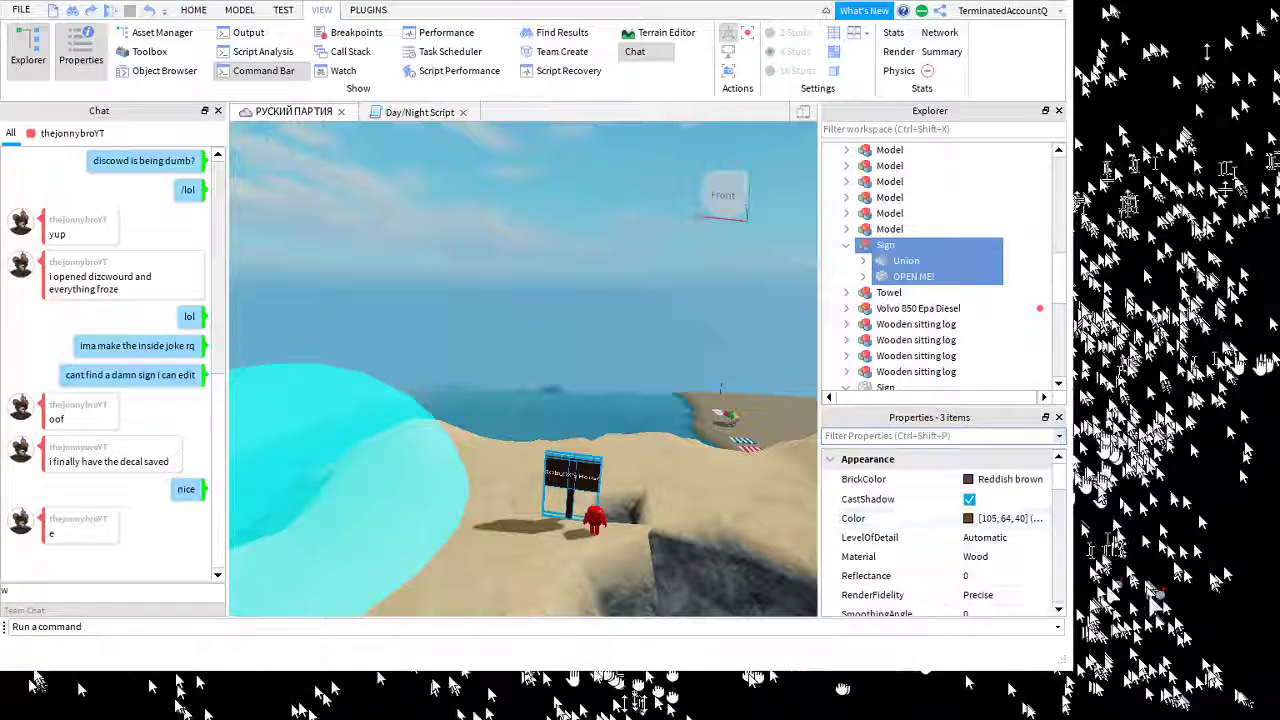
scroll(940, 530, "down", 3)
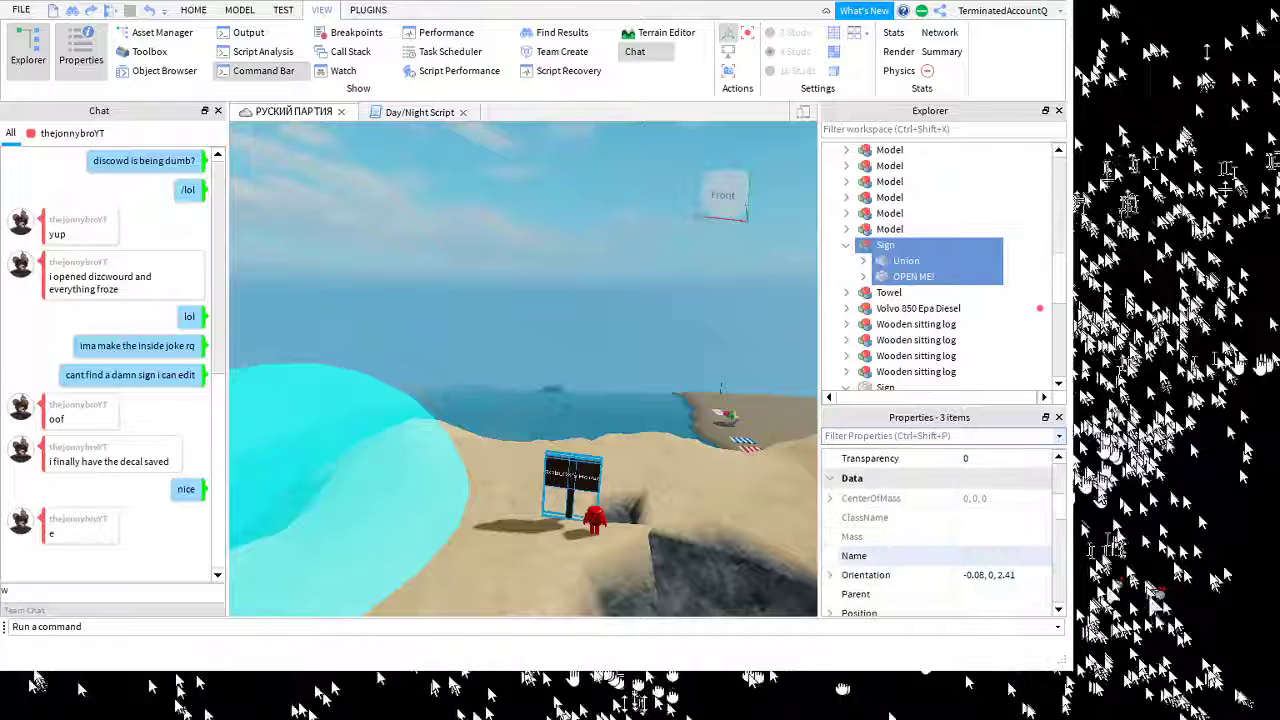
Delete the selected Sign model from the sand hill and show the Toolbox model results for "sign" again
scroll(940, 530, "down", 10)
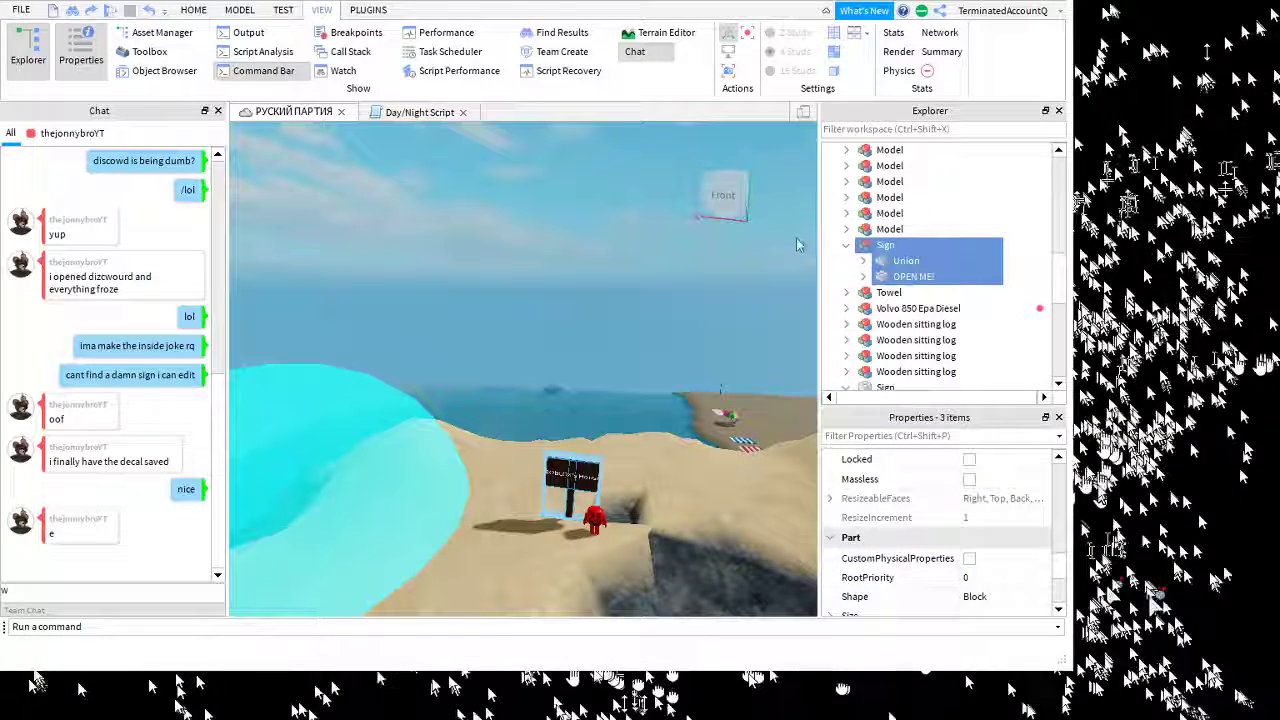
key("Delete")
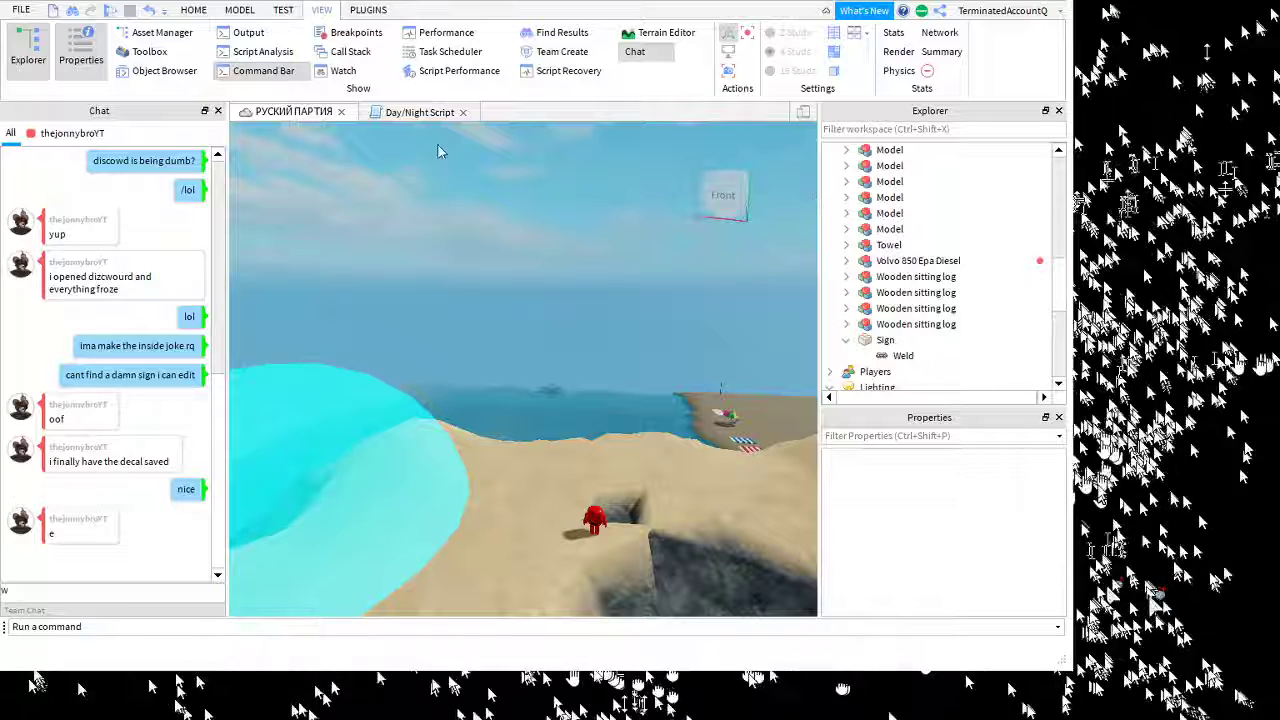
left_click(193, 10)
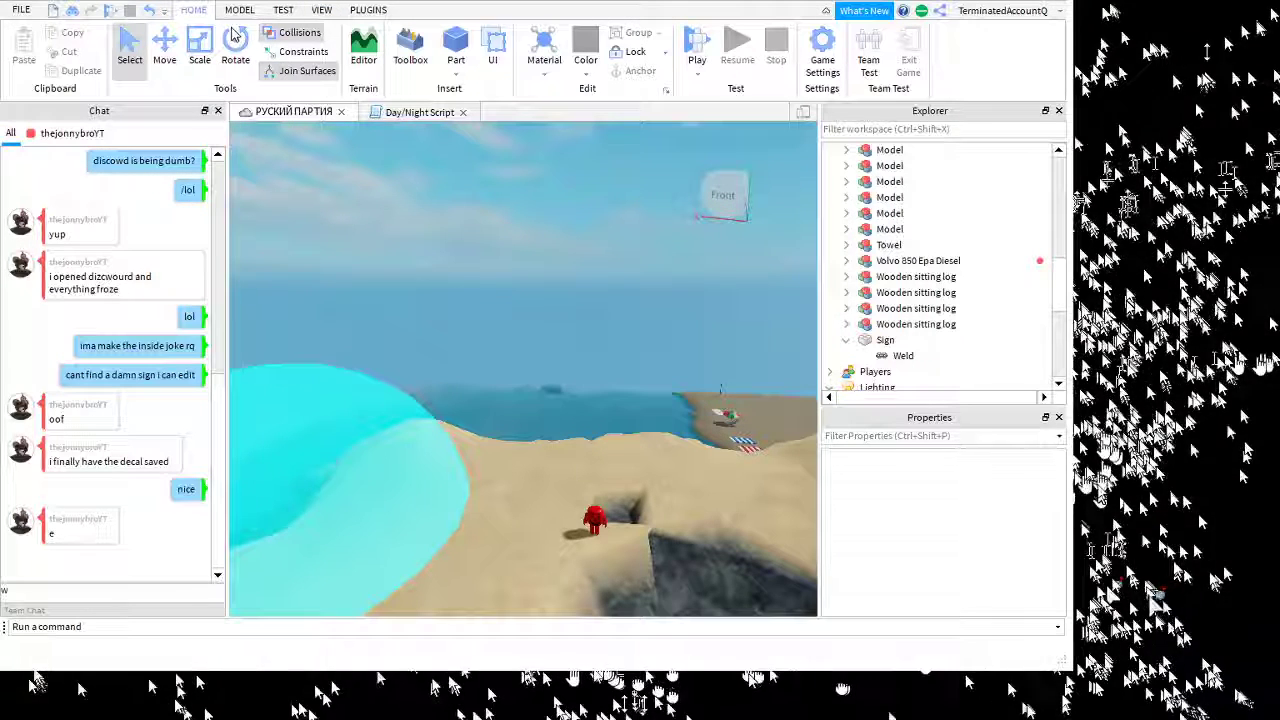
left_click(410, 45)
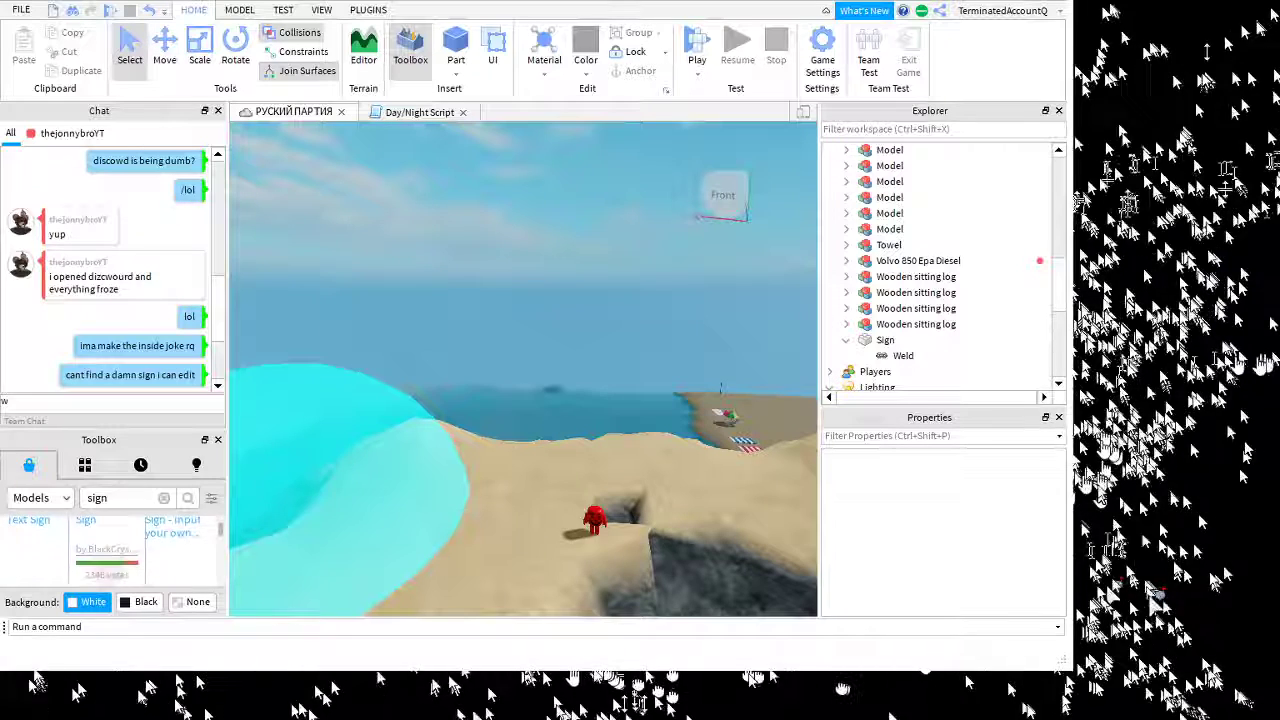
scroll(110, 552, "up", 3)
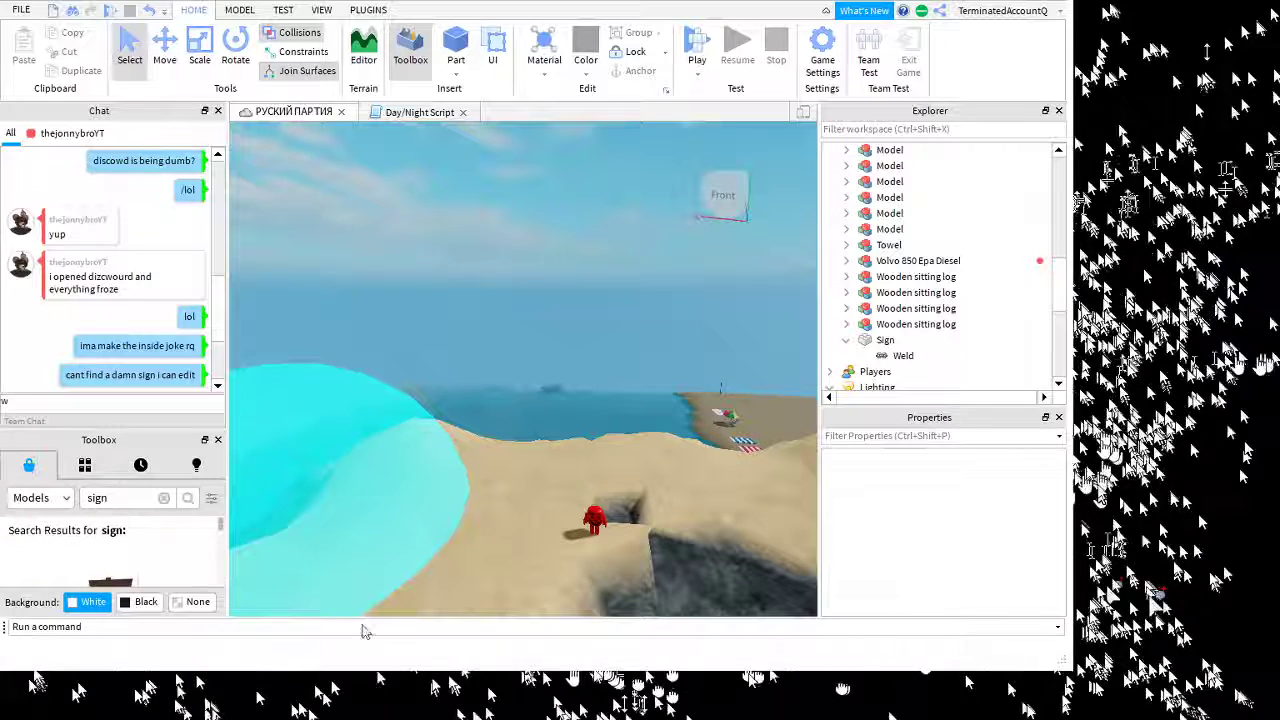
Insert the plain Sign part from the search results and place it on the sand hill beside the Kool-Aid Man
right_click_drag(545, 573, 550, 578)
mouse_move(780, 483)
right_mouse_down()
mouse_move(772, 439)
mouse_move(780, 483)
right_mouse_up()
key("s")
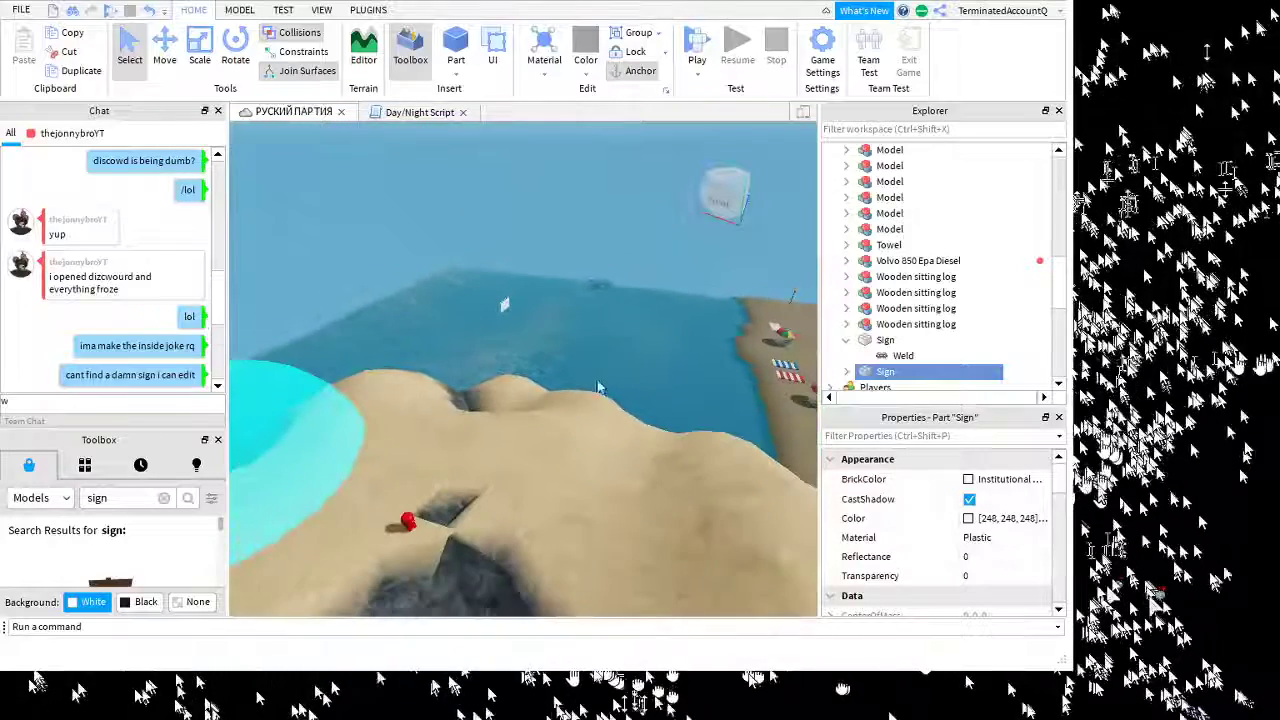
left_click_drag(627, 381, 539, 603)
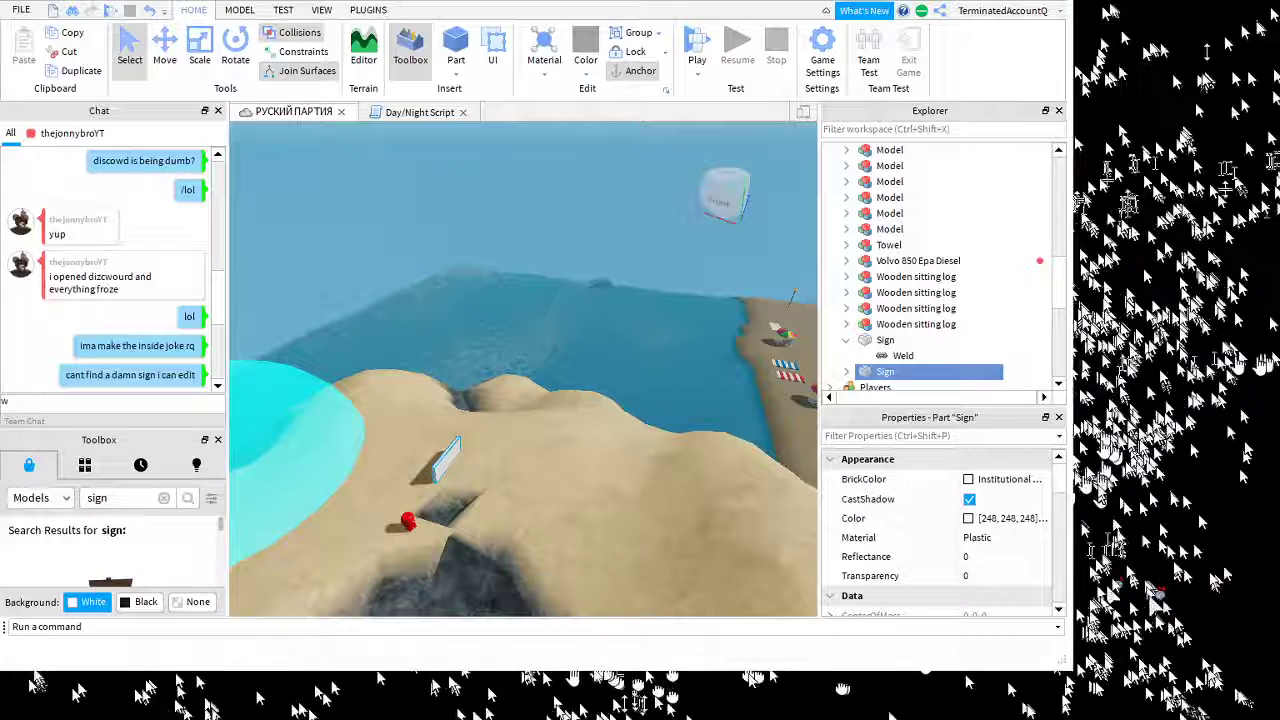
Rotate the new Sign part on the sand hill with the Rotate tool
key("ctrl+4")
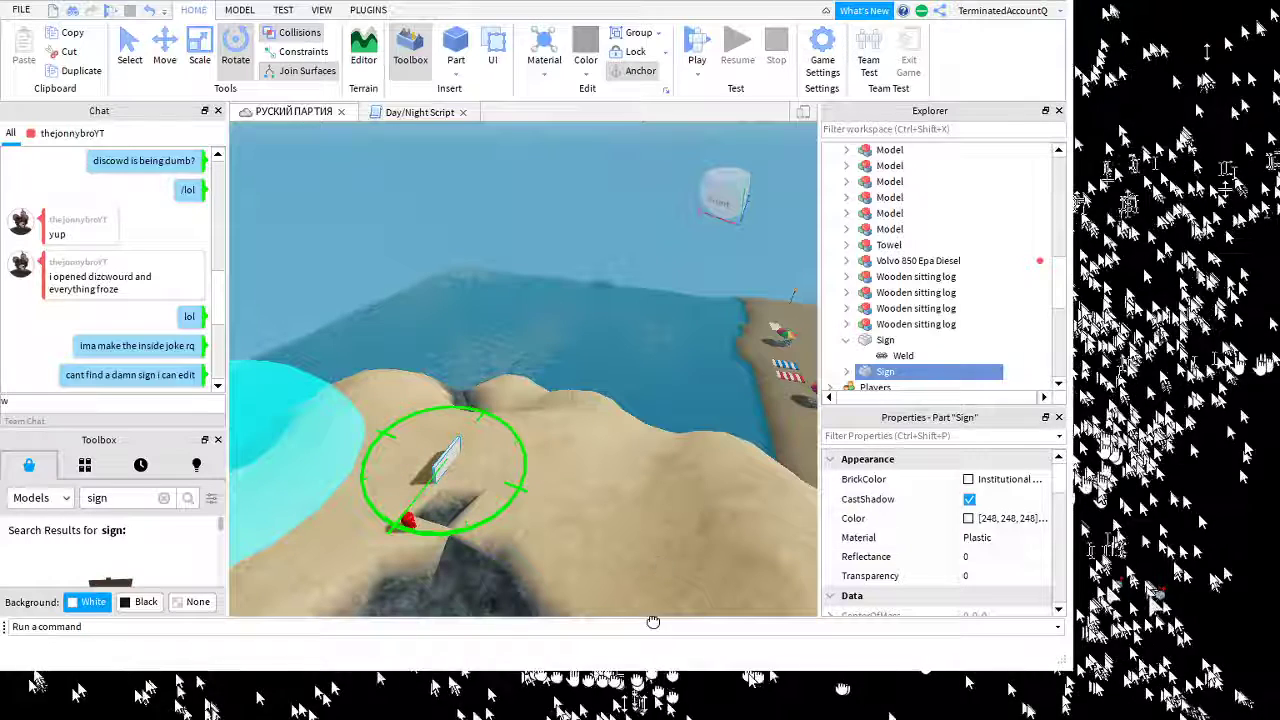
left_click_drag(653, 622, 658, 605)
left_click_drag(594, 652, 582, 675)
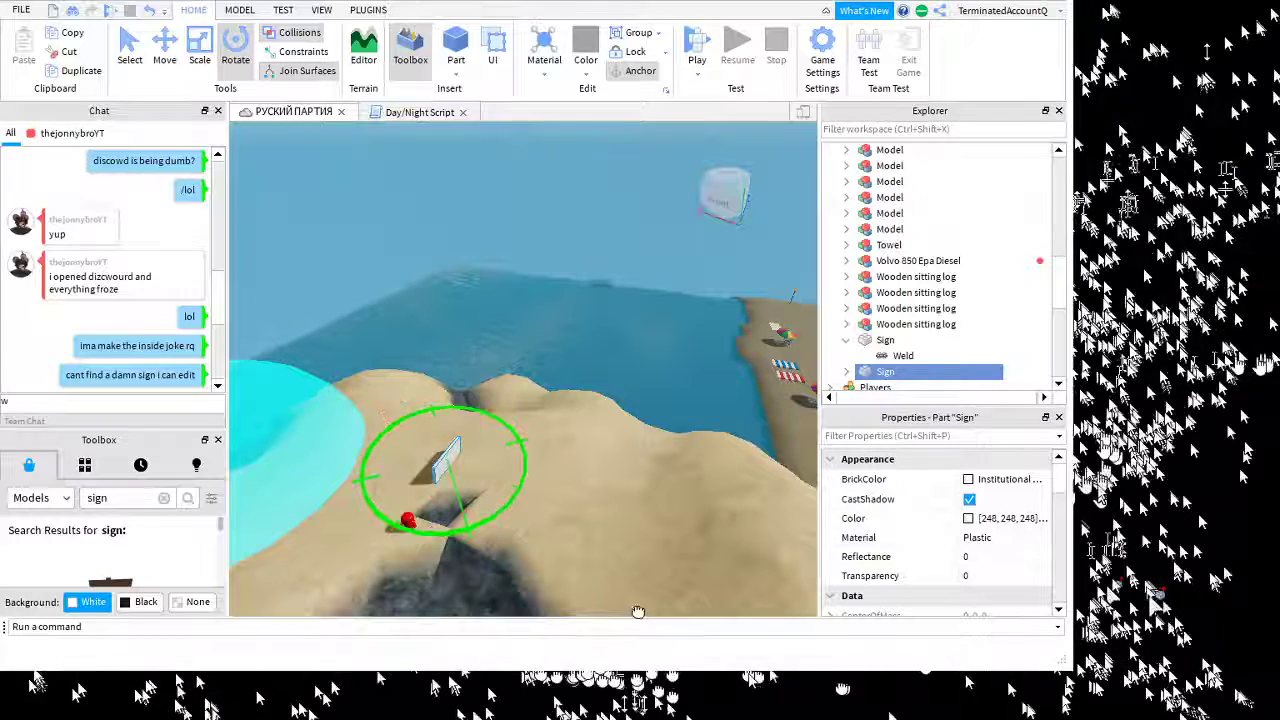
right_click_drag(591, 606, 1065, 606)
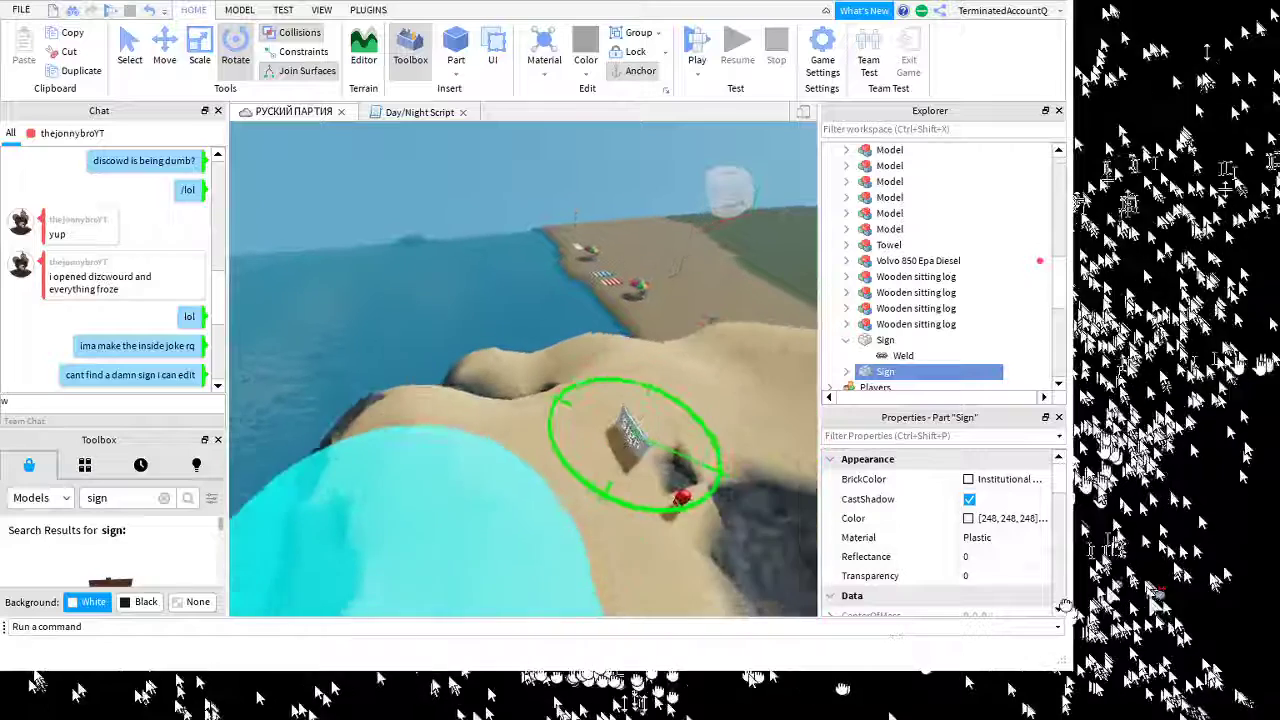
left_click_drag(1065, 606, 707, 623)
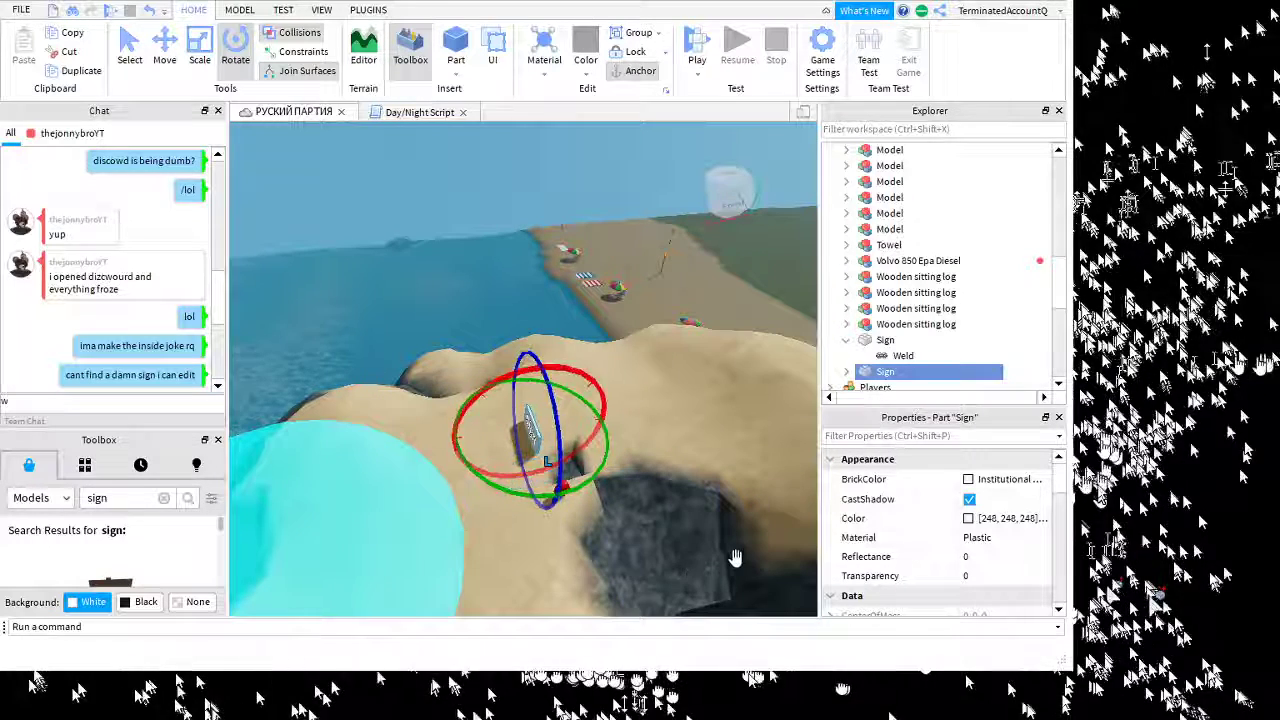
left_click_drag(735, 557, 758, 502)
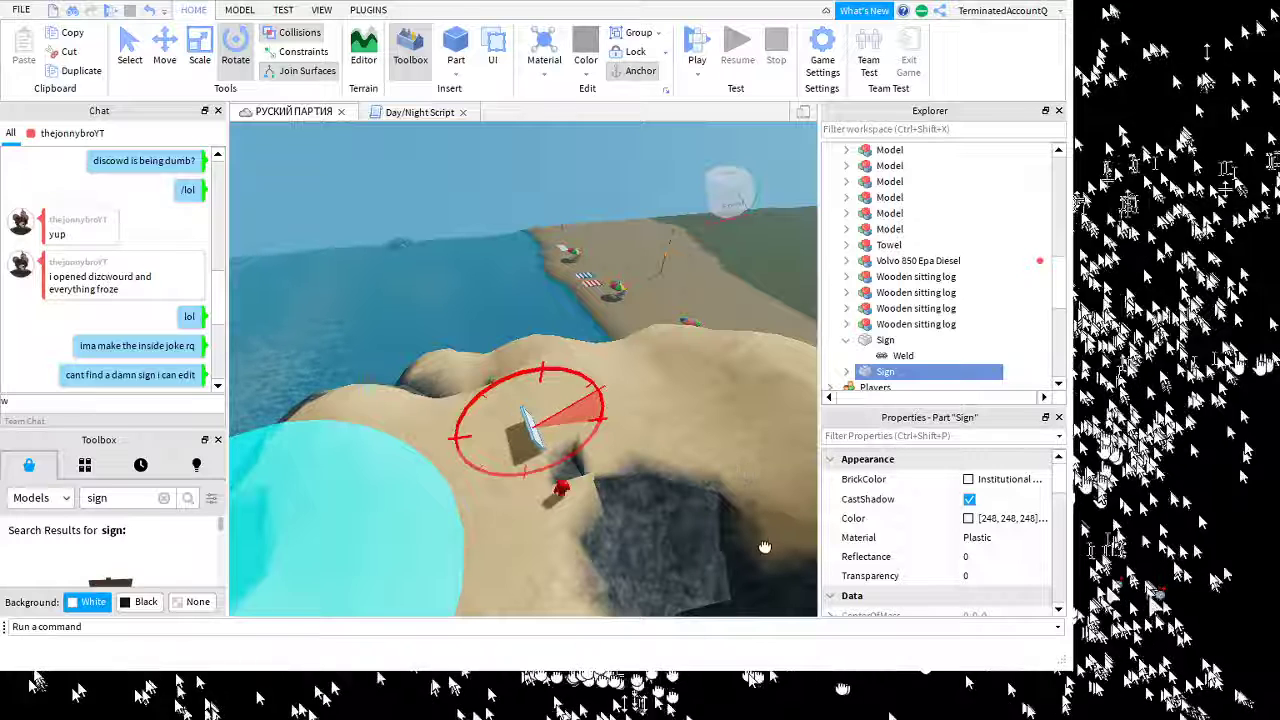
left_click_drag(764, 547, 695, 543)
Turn the Sign part so its text faces forward and stand it directly behind the Kool-Aid Man
key("a")
right_click_drag(695, 543, 711, 519)
key("w")
key("d")
left_click_drag(608, 395, 712, 488)
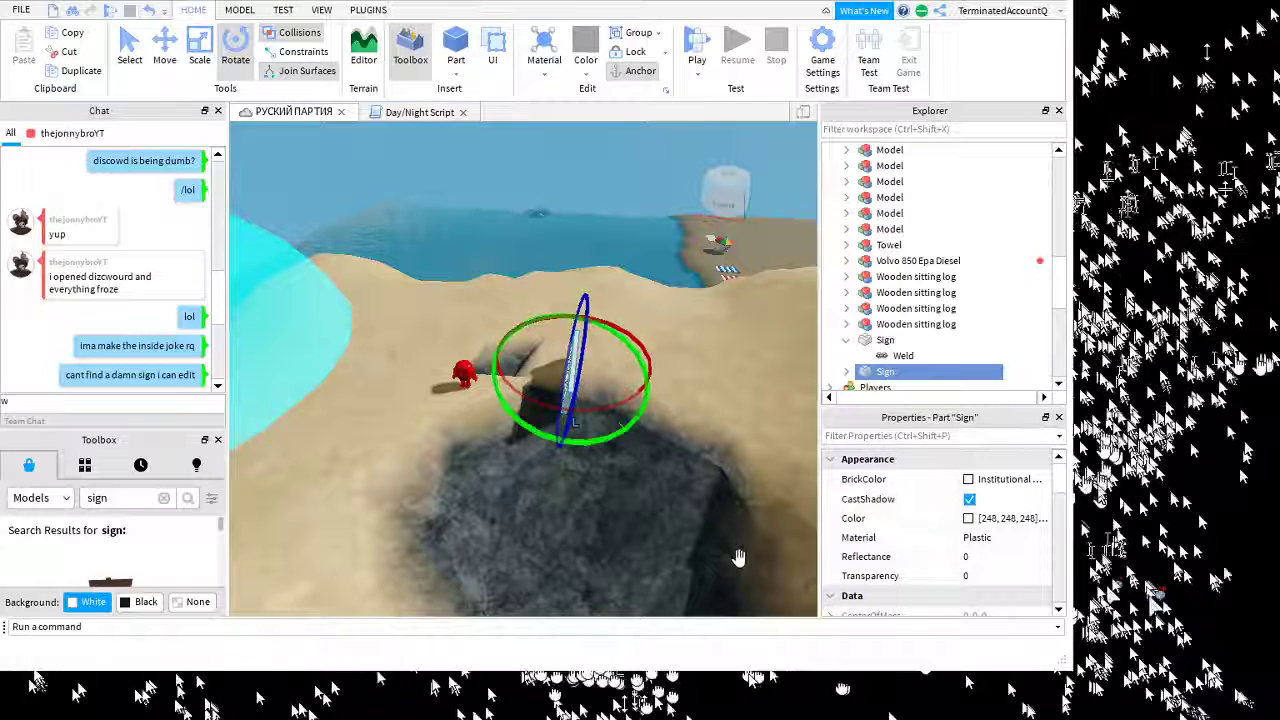
left_click_drag(737, 555, 963, 458)
left_click_drag(709, 472, 598, 449)
left_click_drag(674, 471, 537, 440)
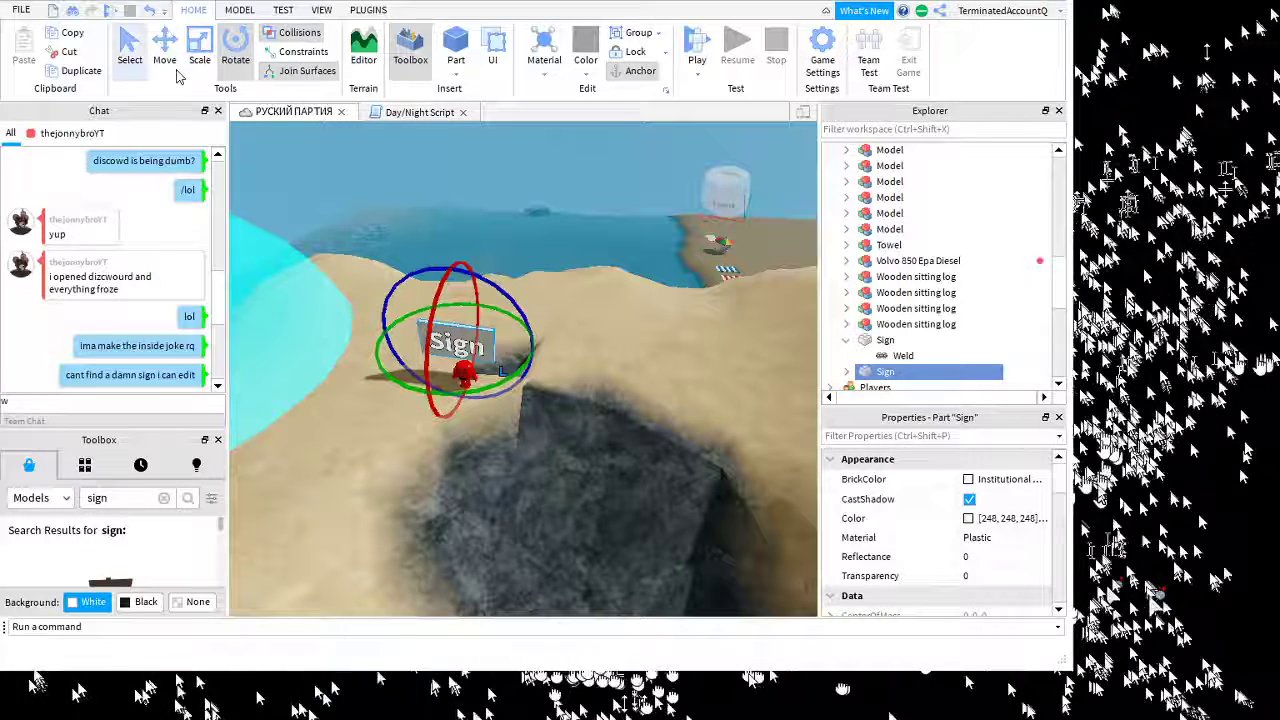
left_click(129, 45)
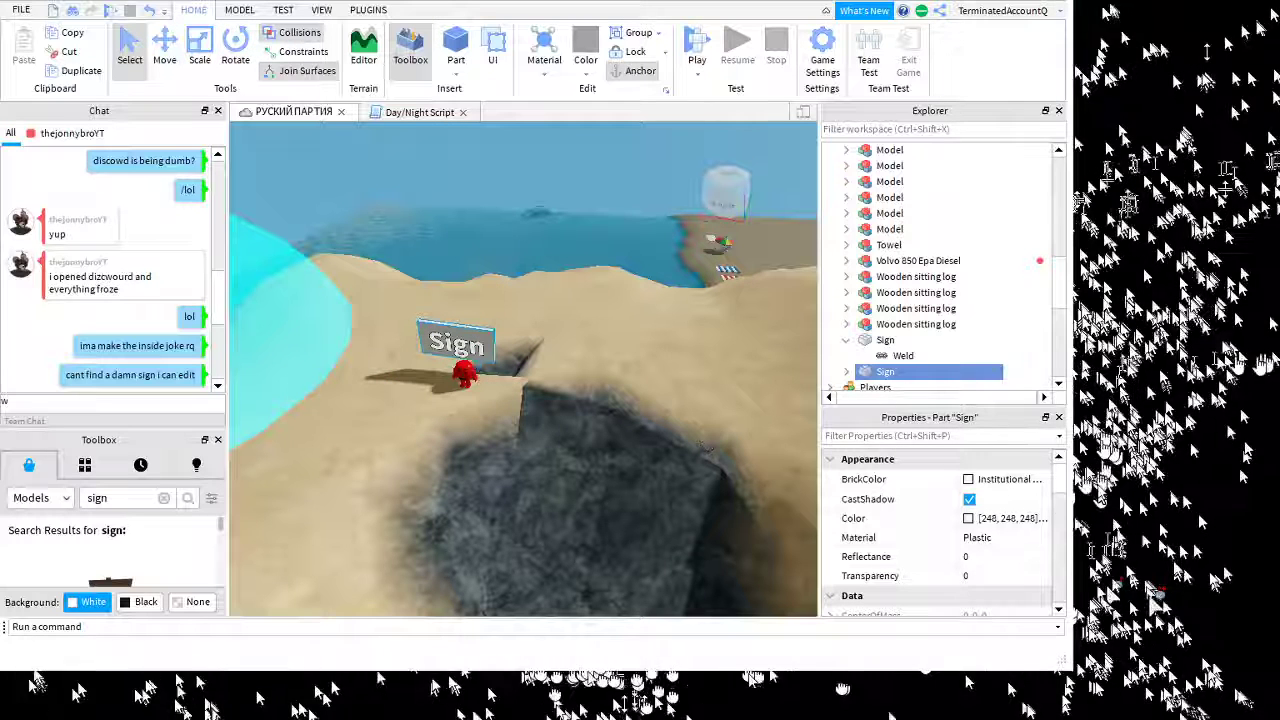
Filter the Sign part's properties for "te" and clear the filter again
left_click(930, 436)
type("te")
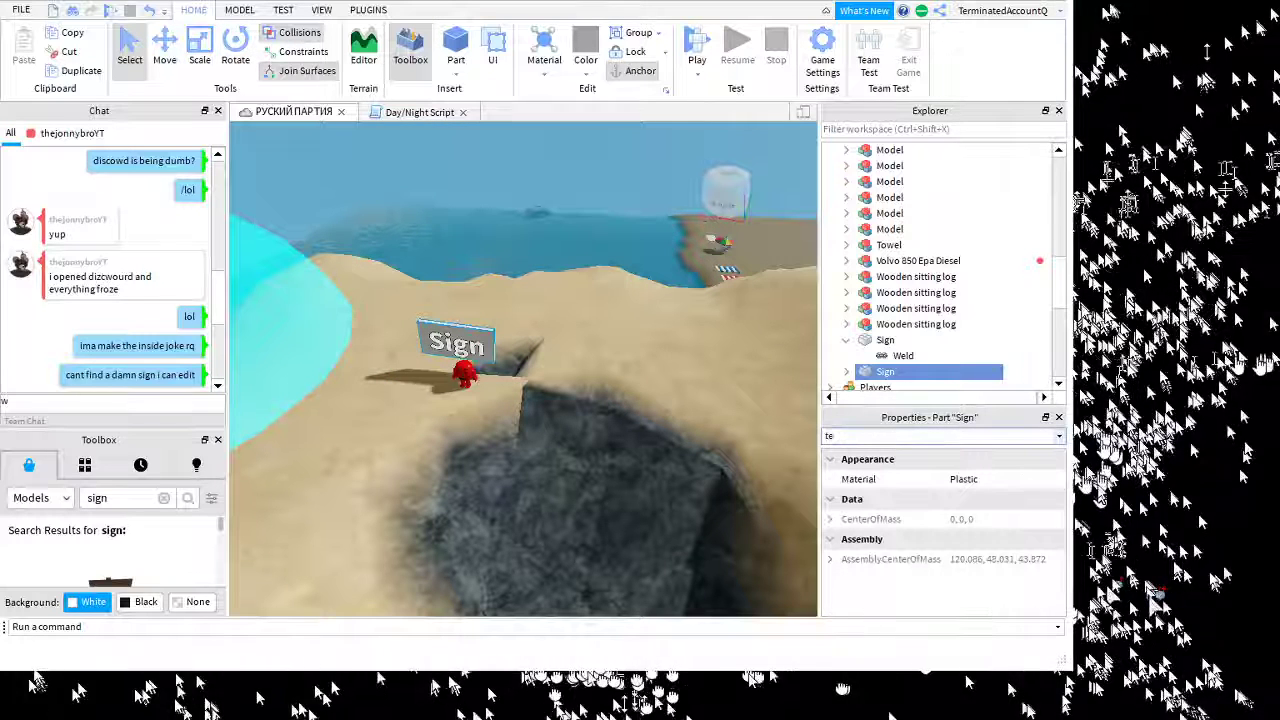
key("BackSpace")
key("BackSpace")
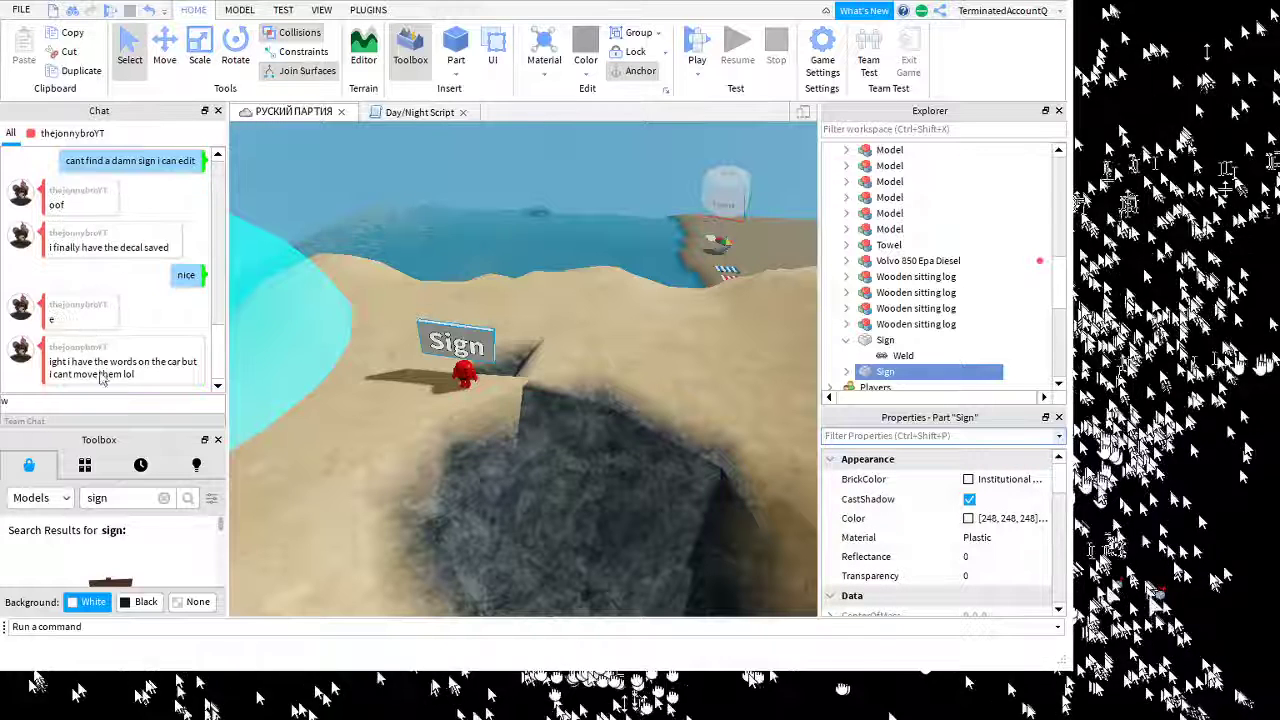
Send the team chat messages "oof" and "im tryna fidget with this sign"
left_click(187, 500)
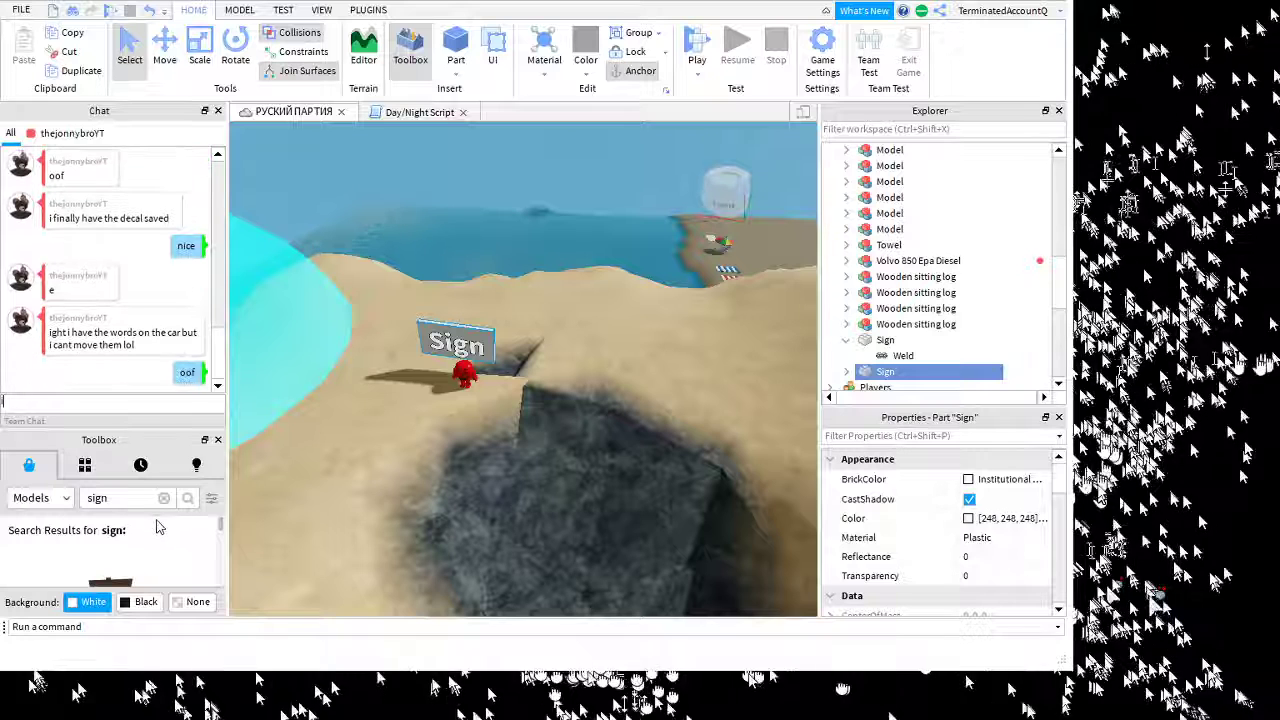
type("im tryna fig")
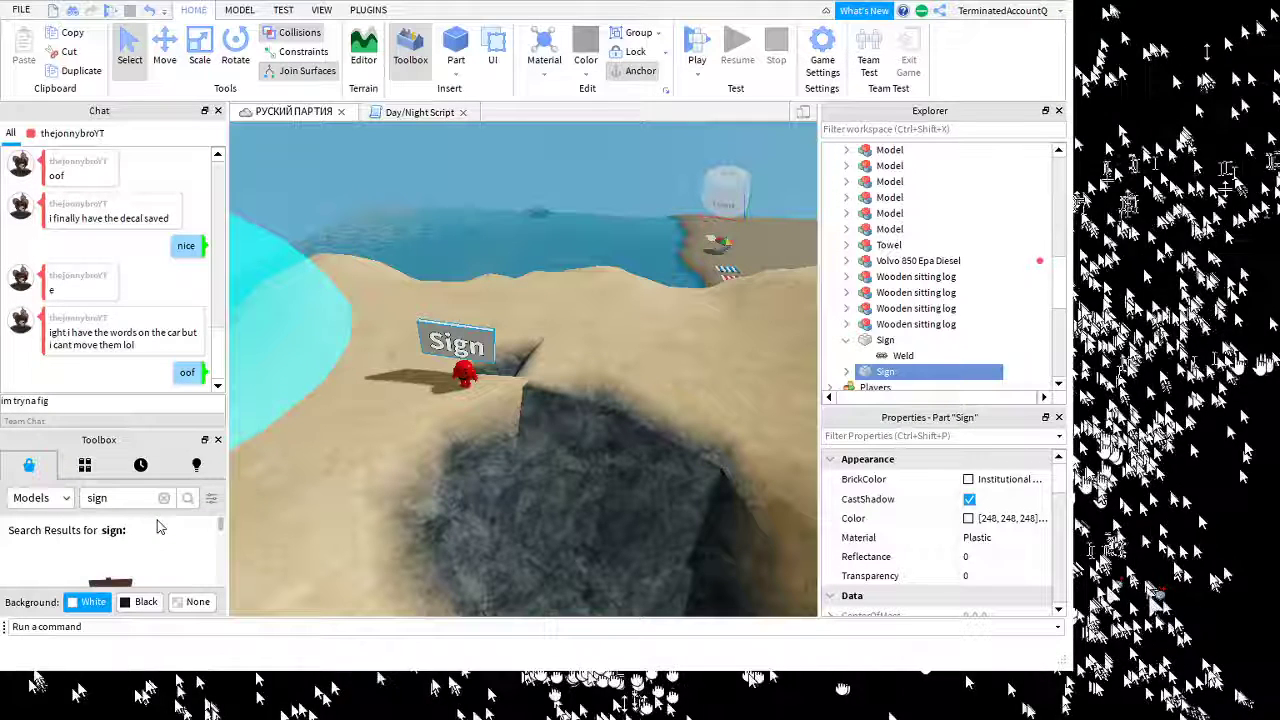
key("BackSpace")
type("dget with this s")
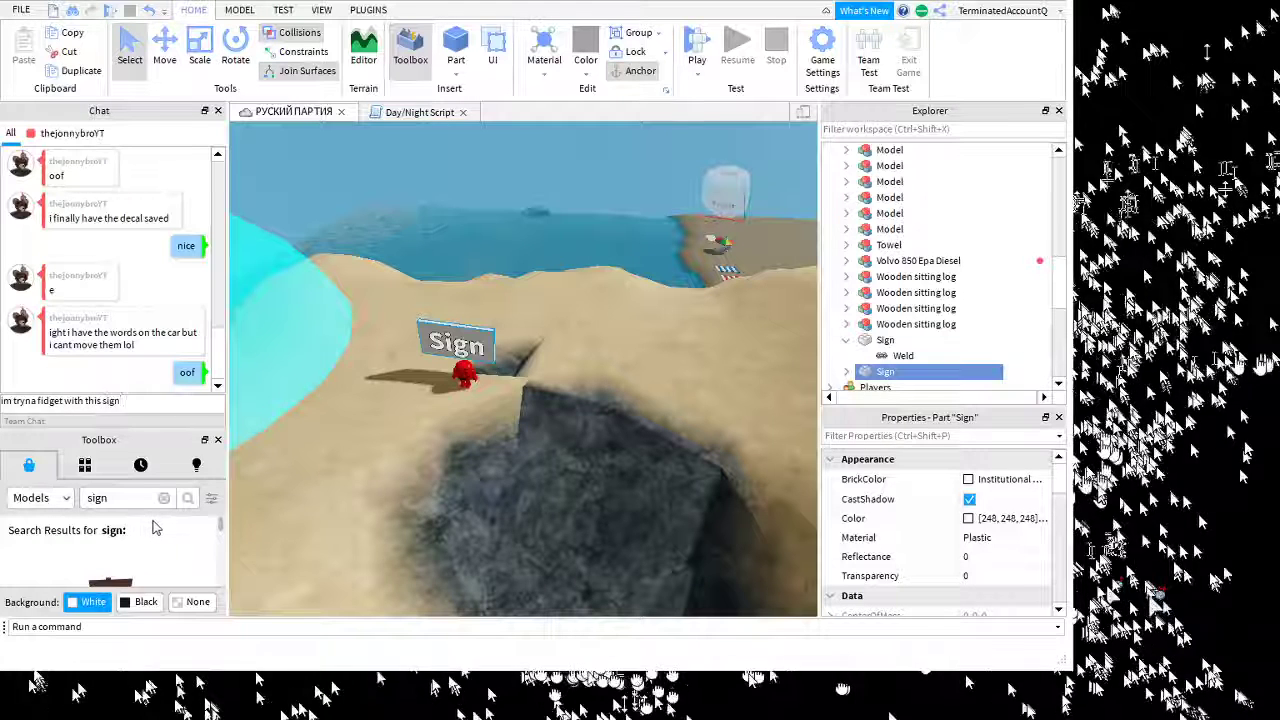
type("ign")
key("Return")
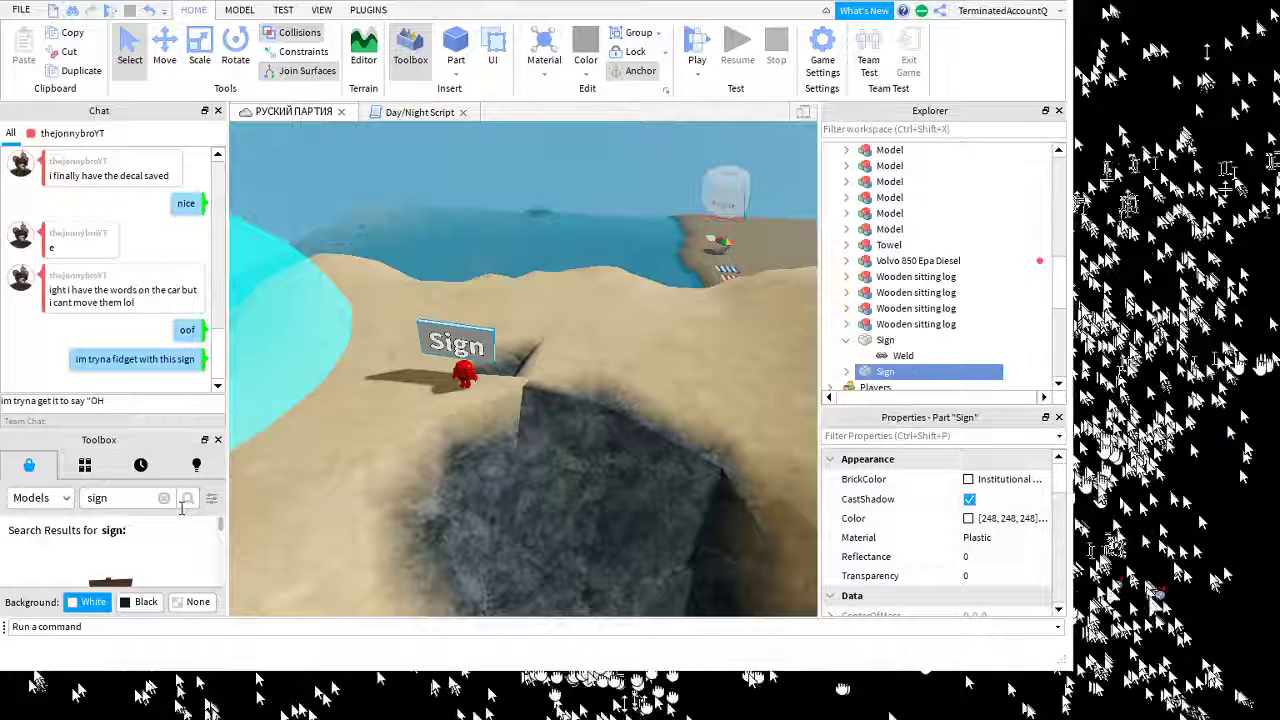
Tell the team chat that the sign should say "OH! Ya gotta have Kool-Aid!", followed by the quoted person's name
type("Ya gott")
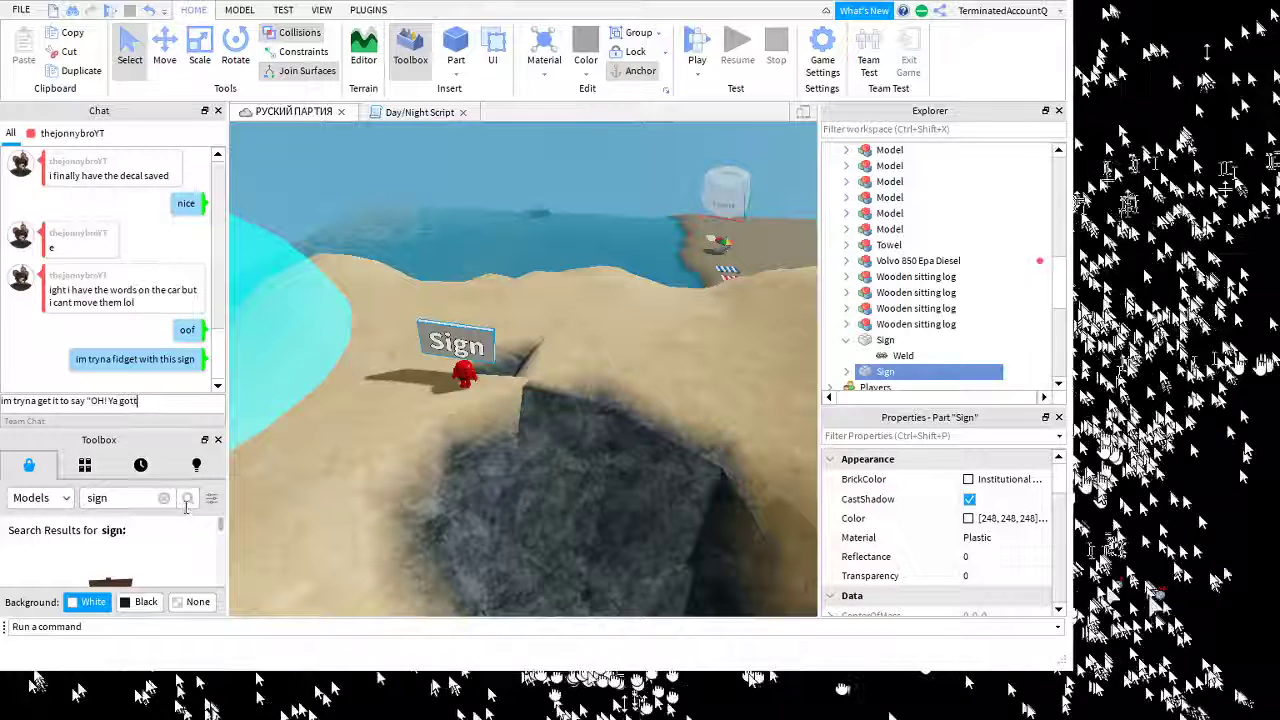
type("a have Kool")
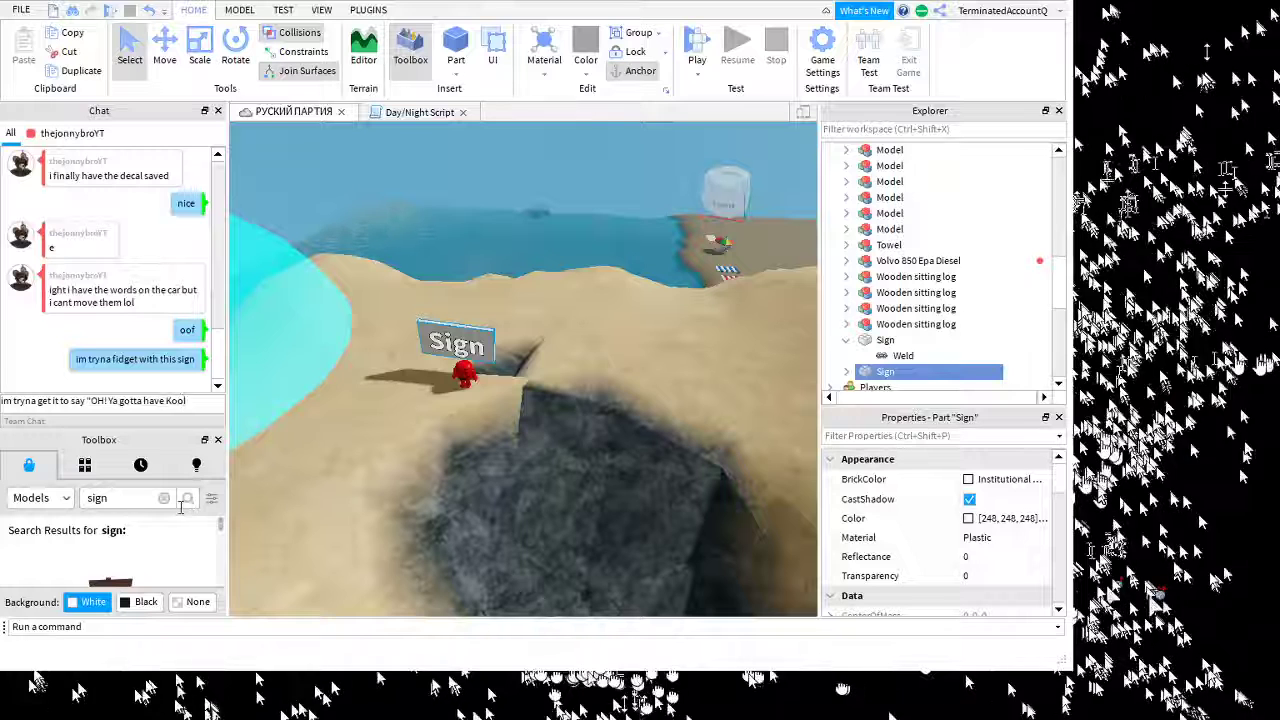
type("-Aid")
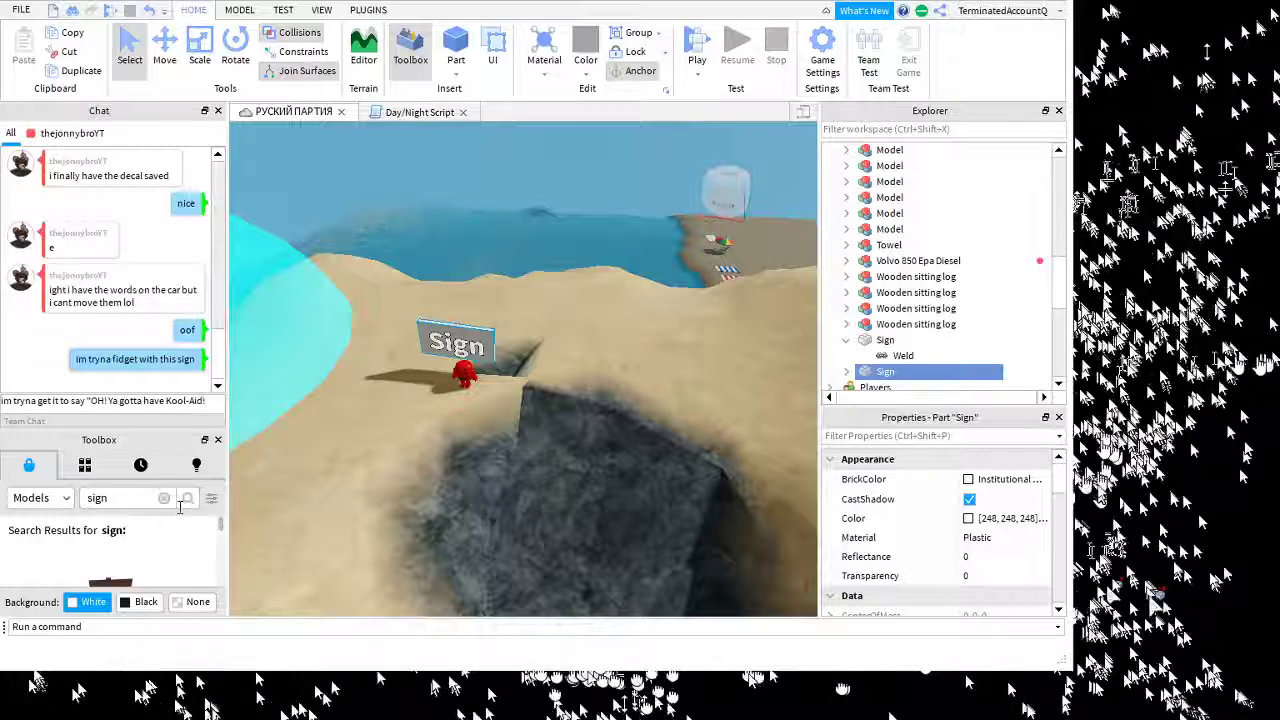
type("!\"")
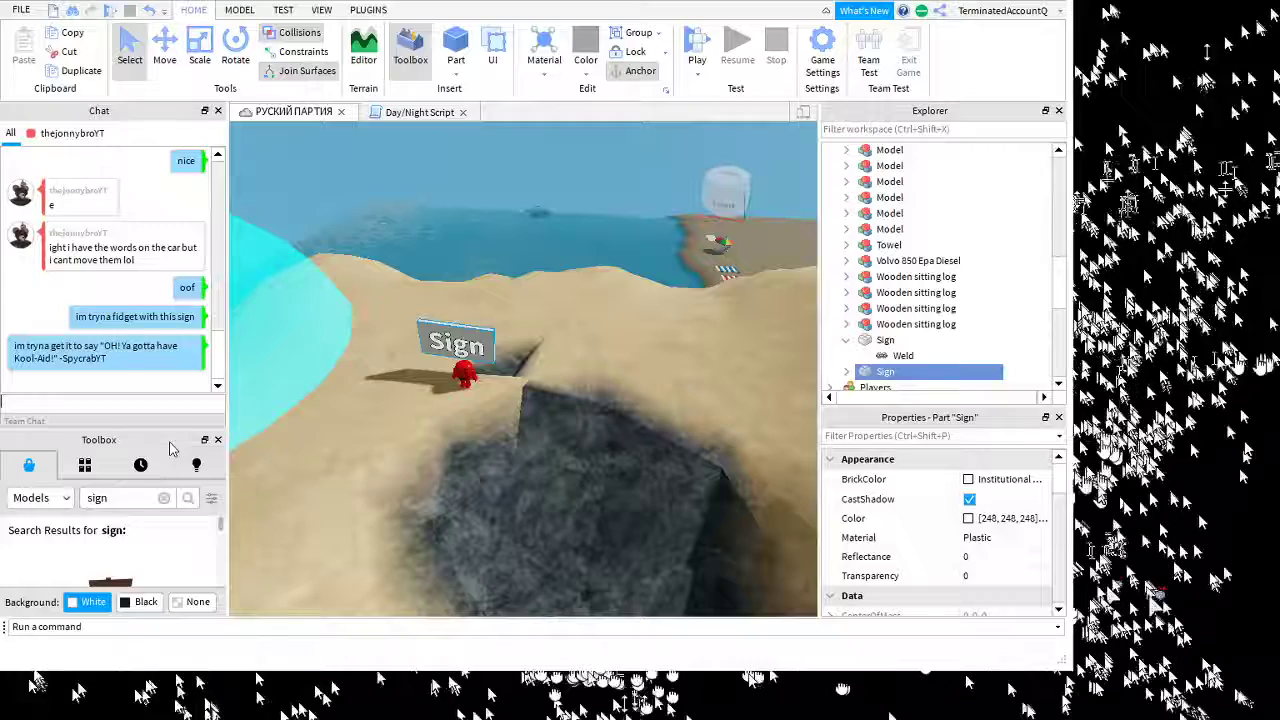
Examine the Sign part behind the Kool-Aid Man from closer up
left_click(612, 659)
key("w")
right_click_drag(612, 659, 612, 651)
key("s")
left_click(476, 398)
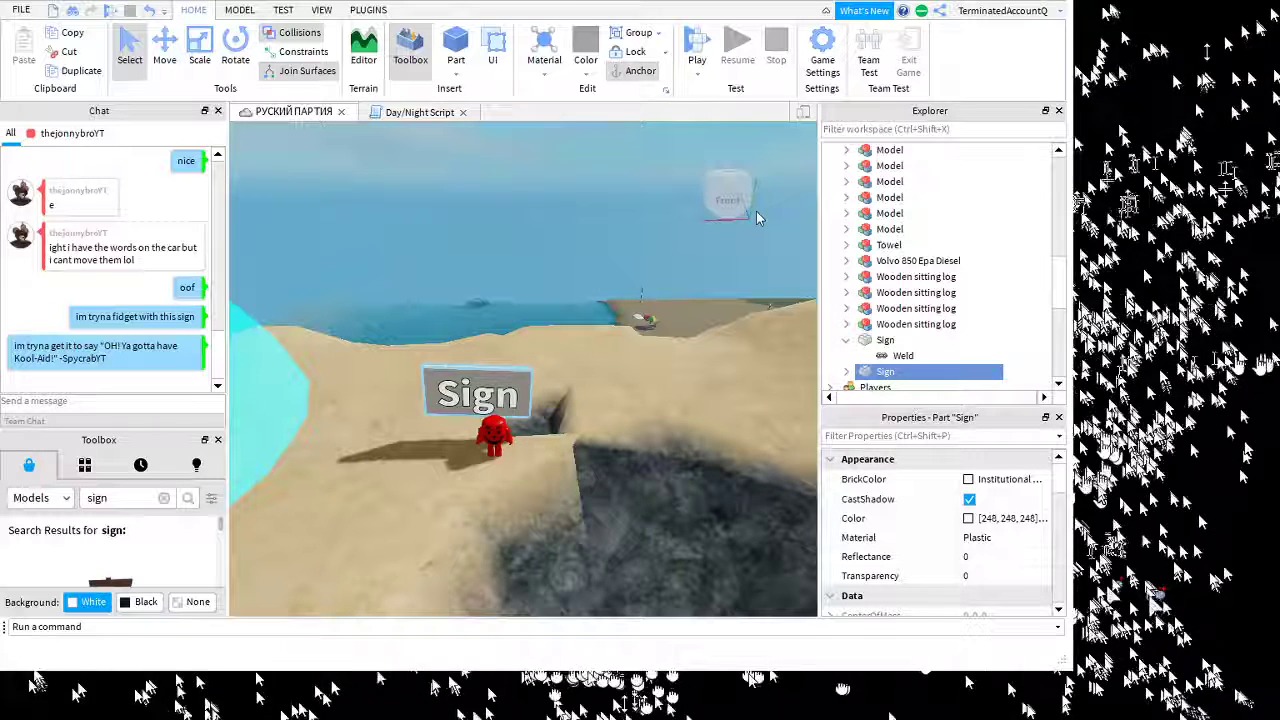
left_click(728, 667)
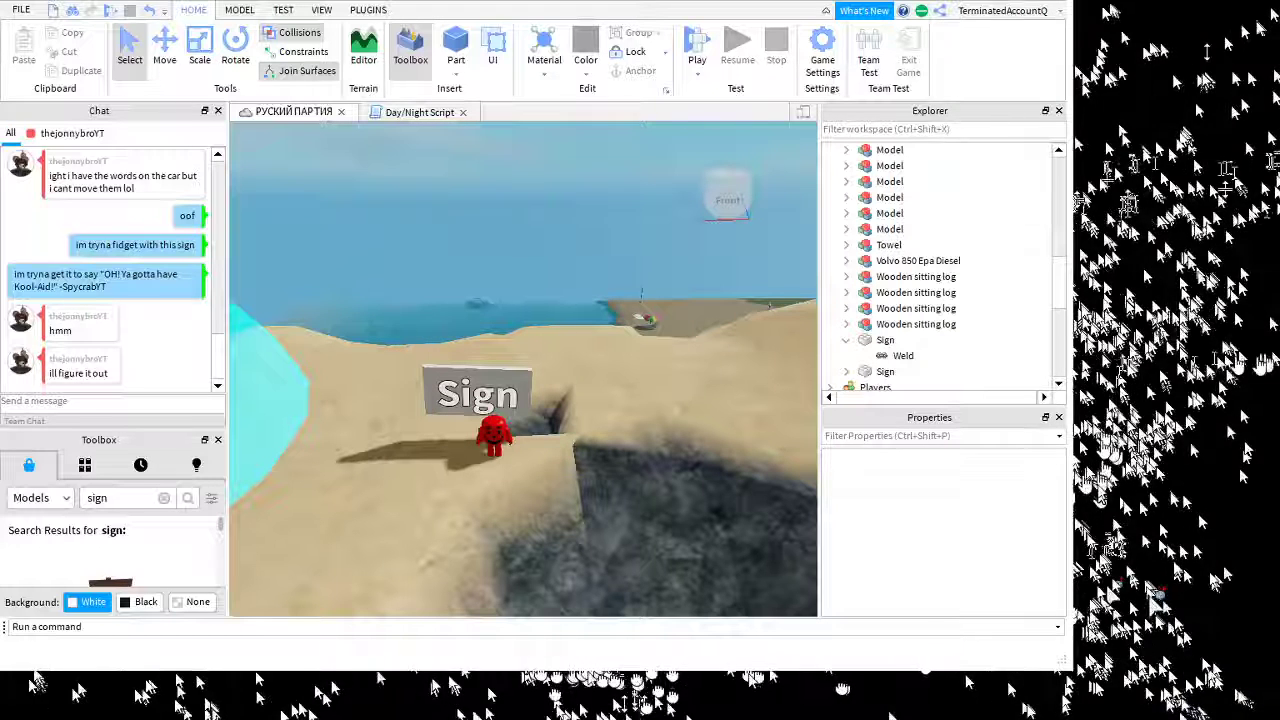
Select the Sign part behind the Kool-Aid Man, expand it in the Explorer, and rename it "Oh"
left_click(478, 394)
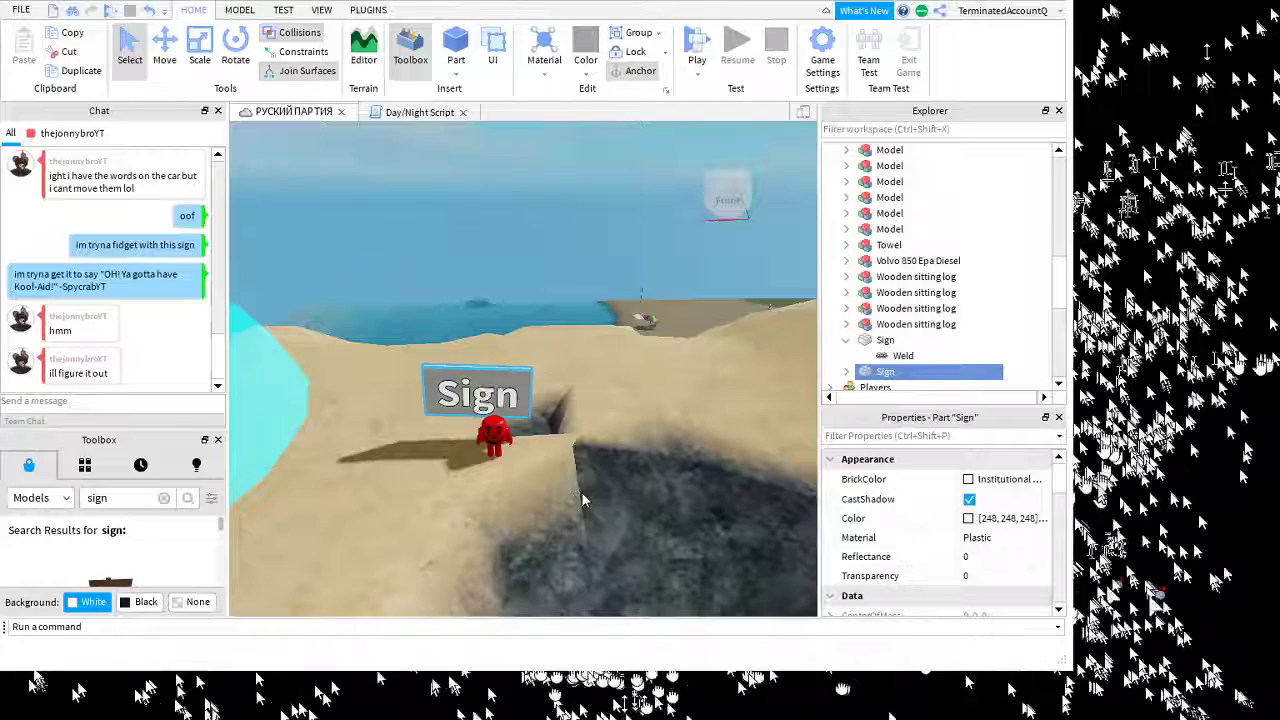
left_click(581, 491)
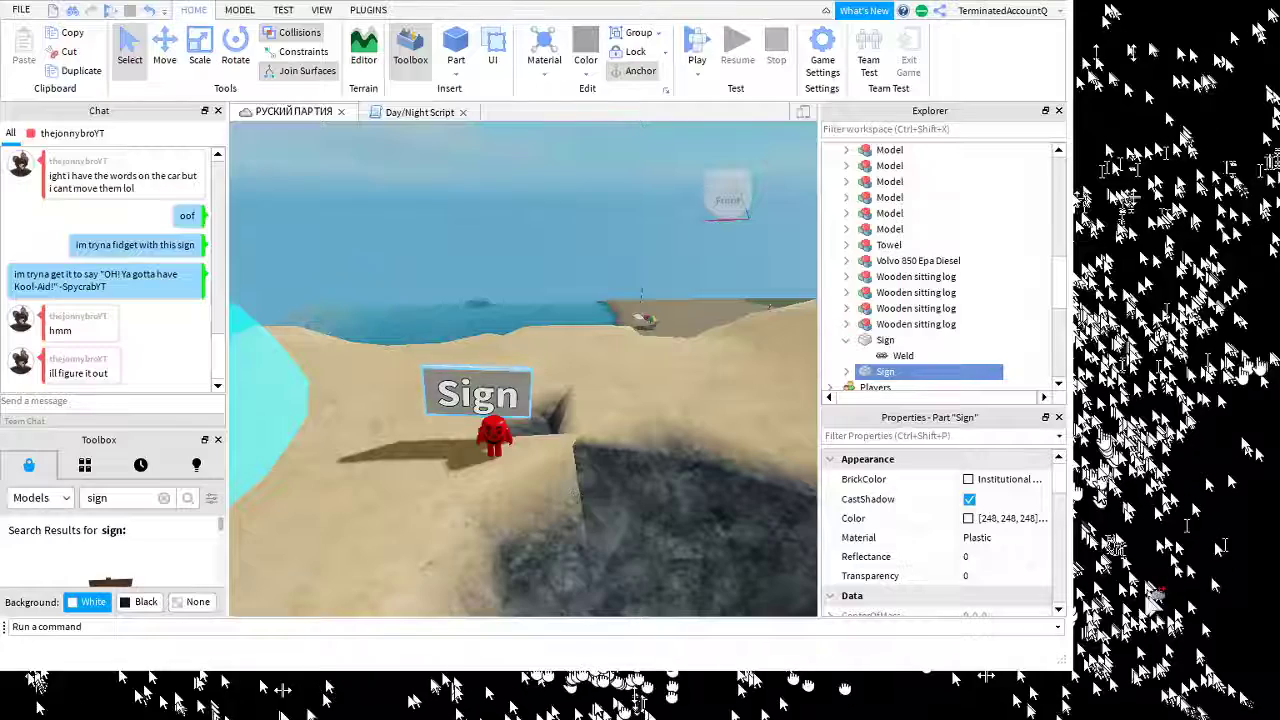
left_click(610, 466)
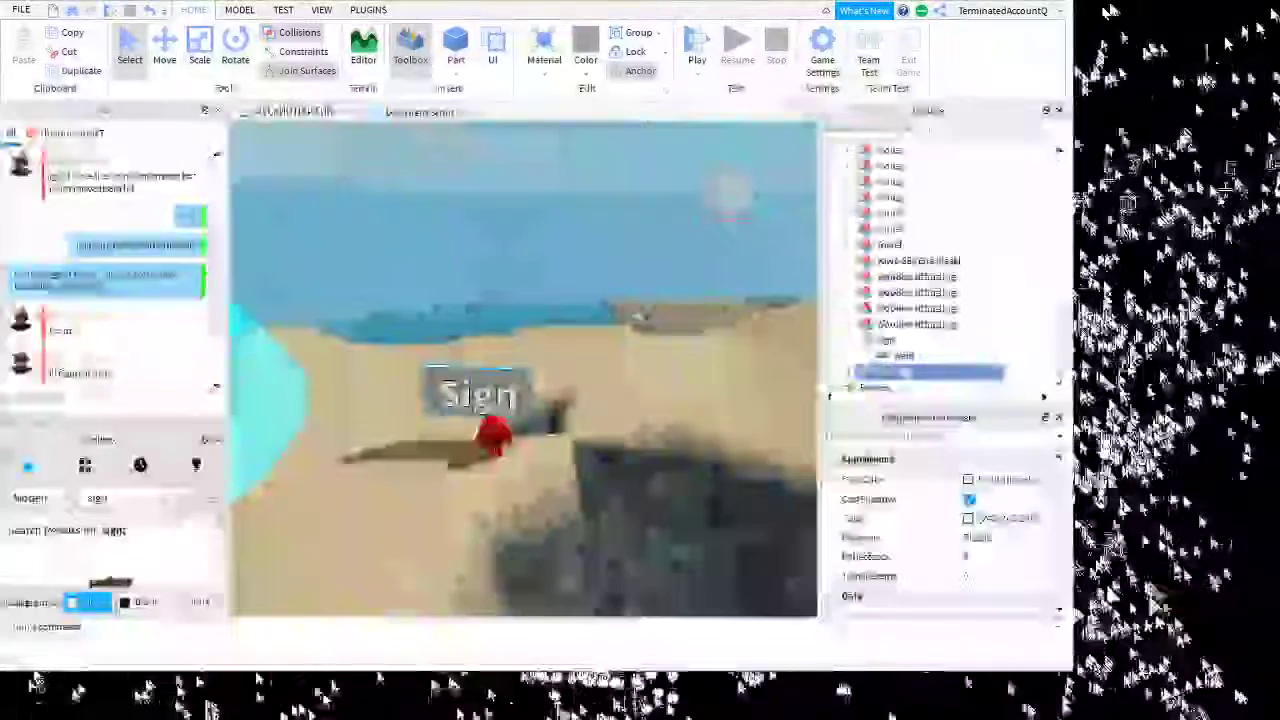
double_click(885, 324)
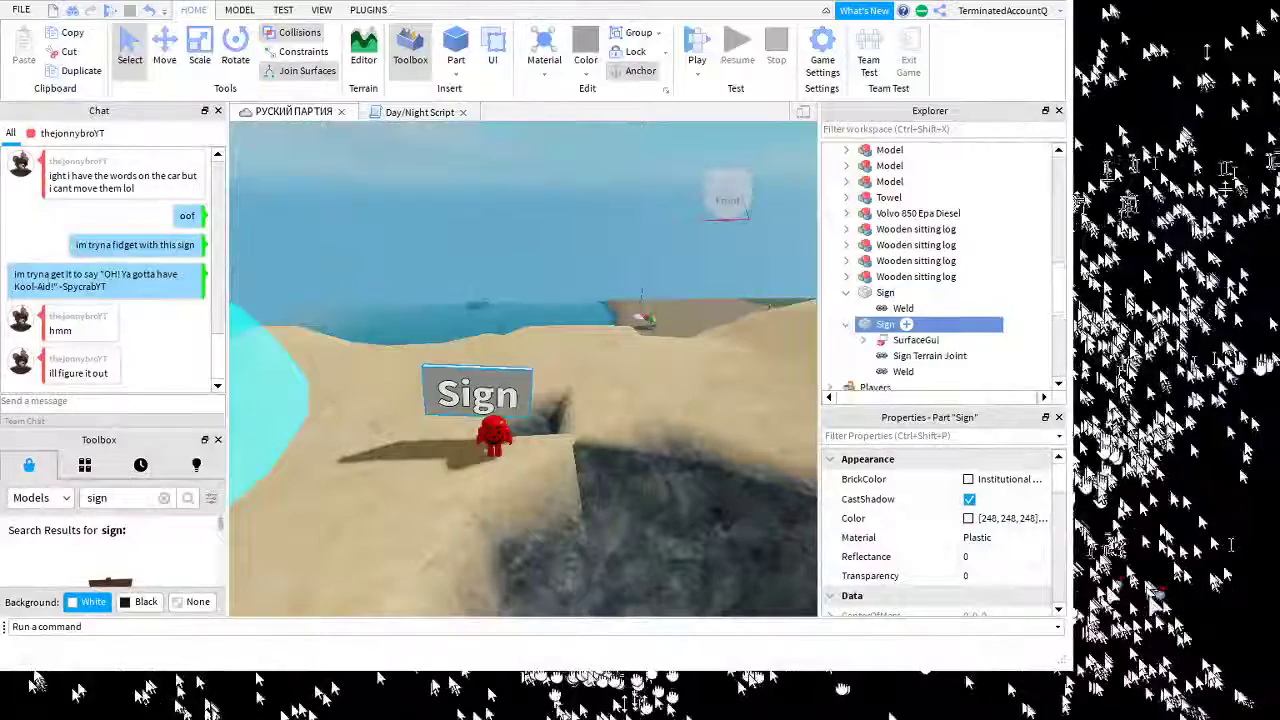
left_click(885, 324)
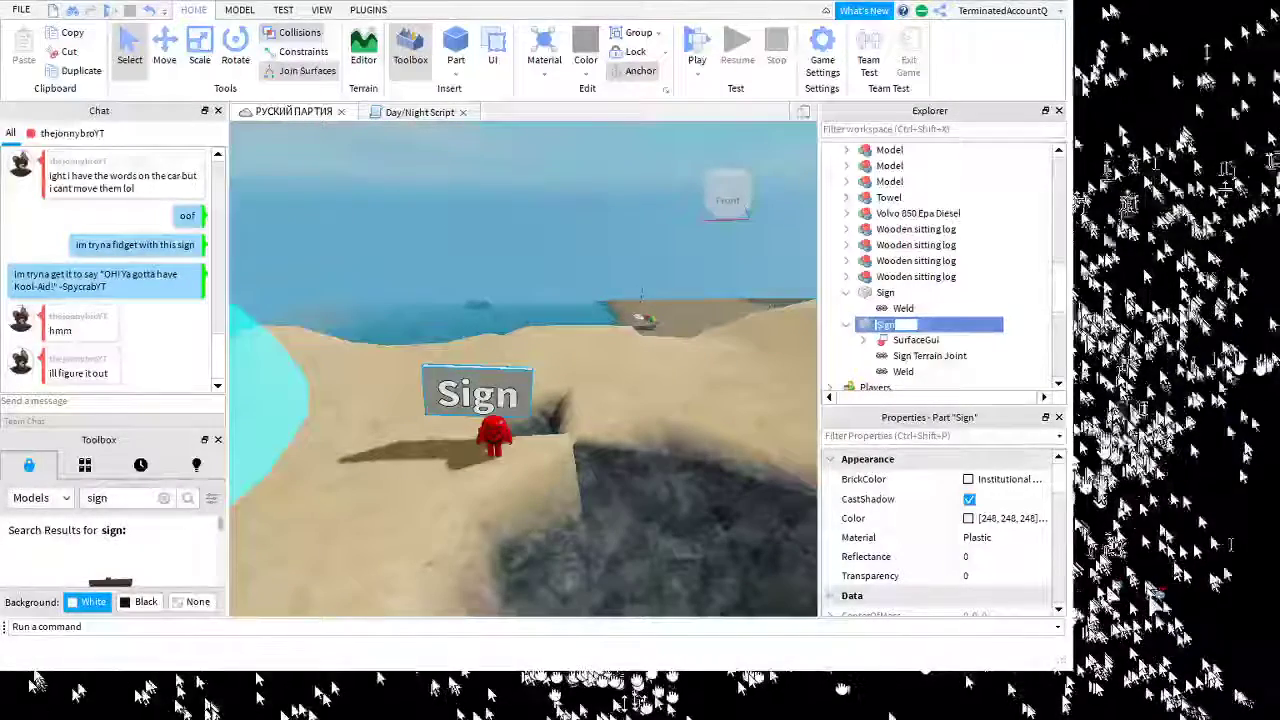
type("Oh")
key("Return")
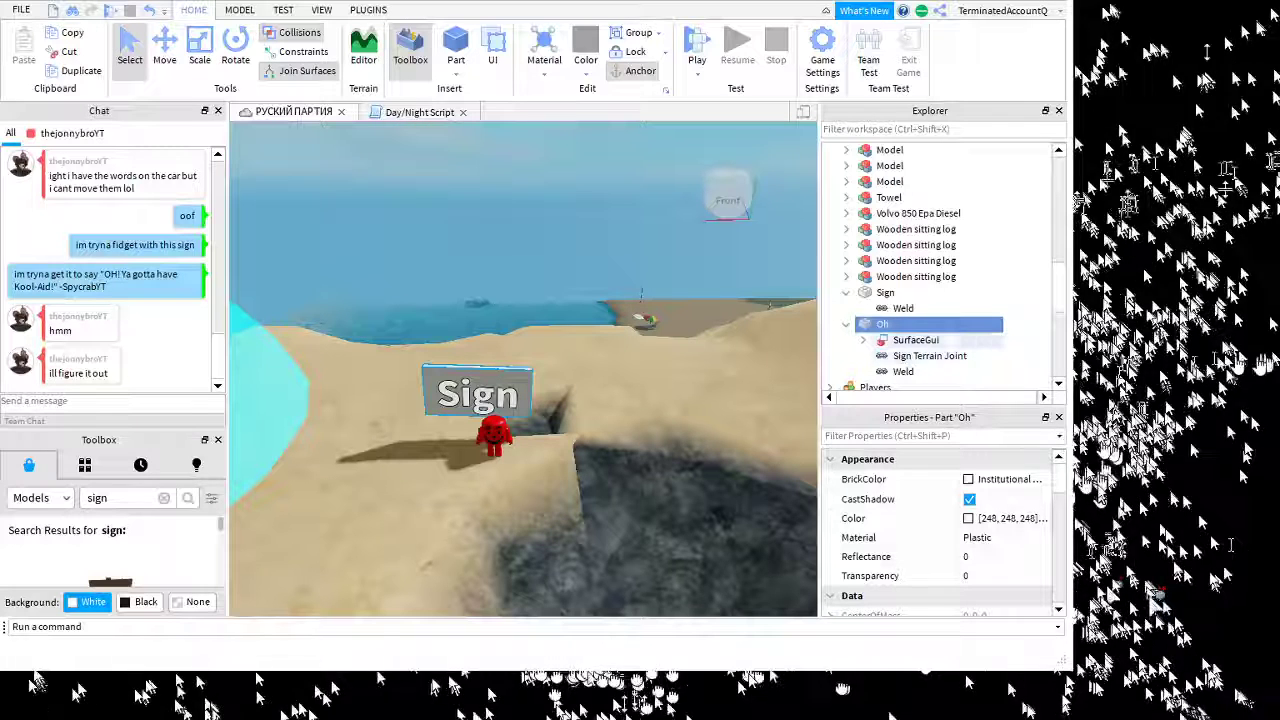
Expand the Oh part's SurfaceGui in the Explorer and rename its TextLabel "Oh"
double_click(916, 340)
left_click(928, 356)
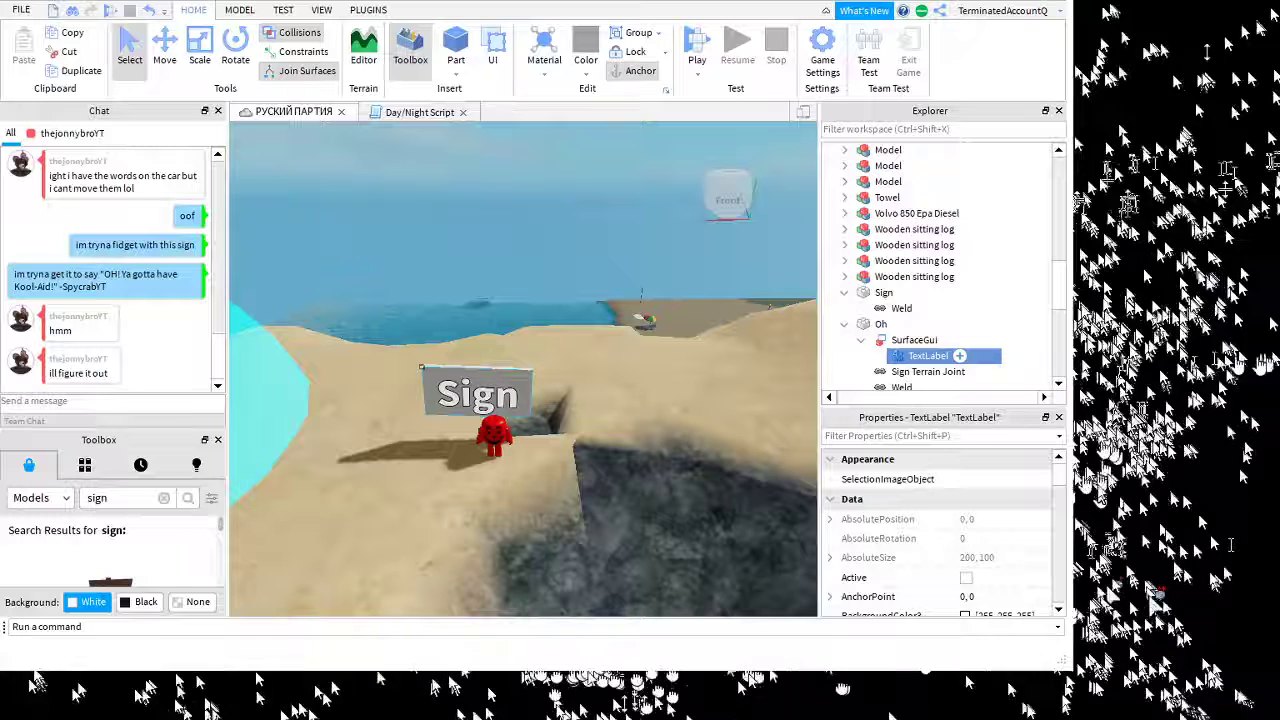
left_click(930, 356)
double_click(932, 356)
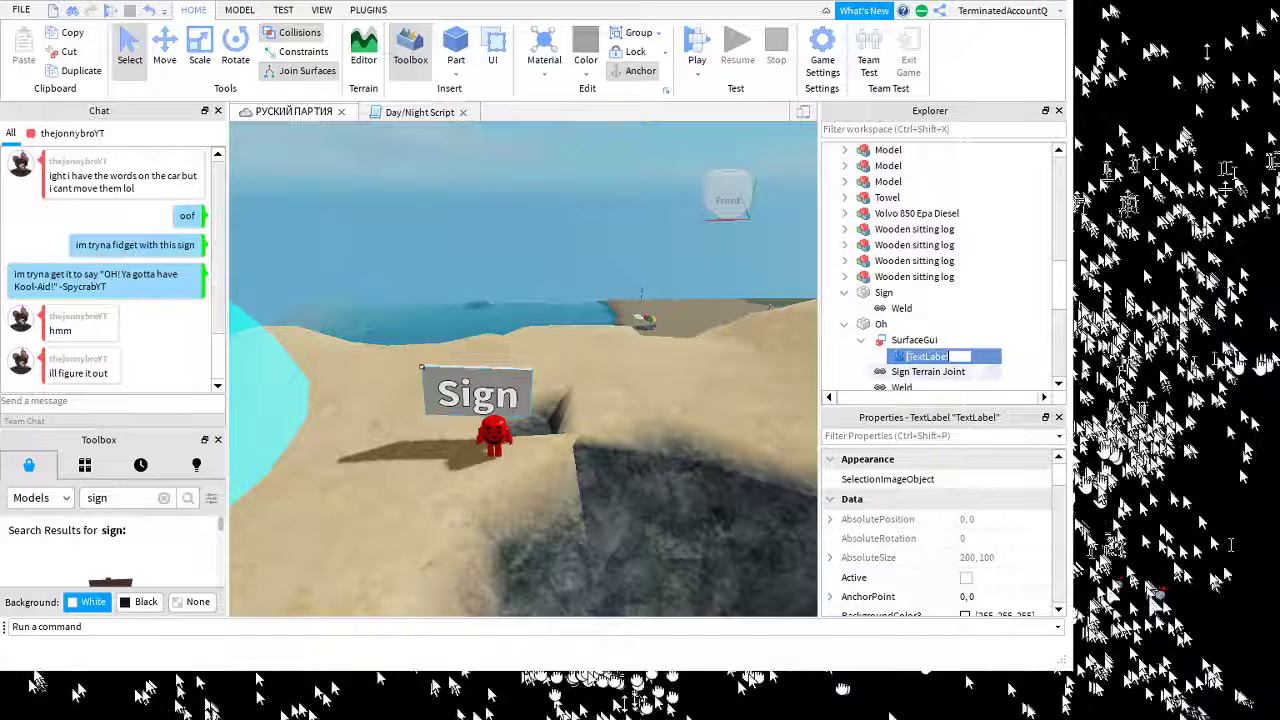
type("Oh")
key("Return")
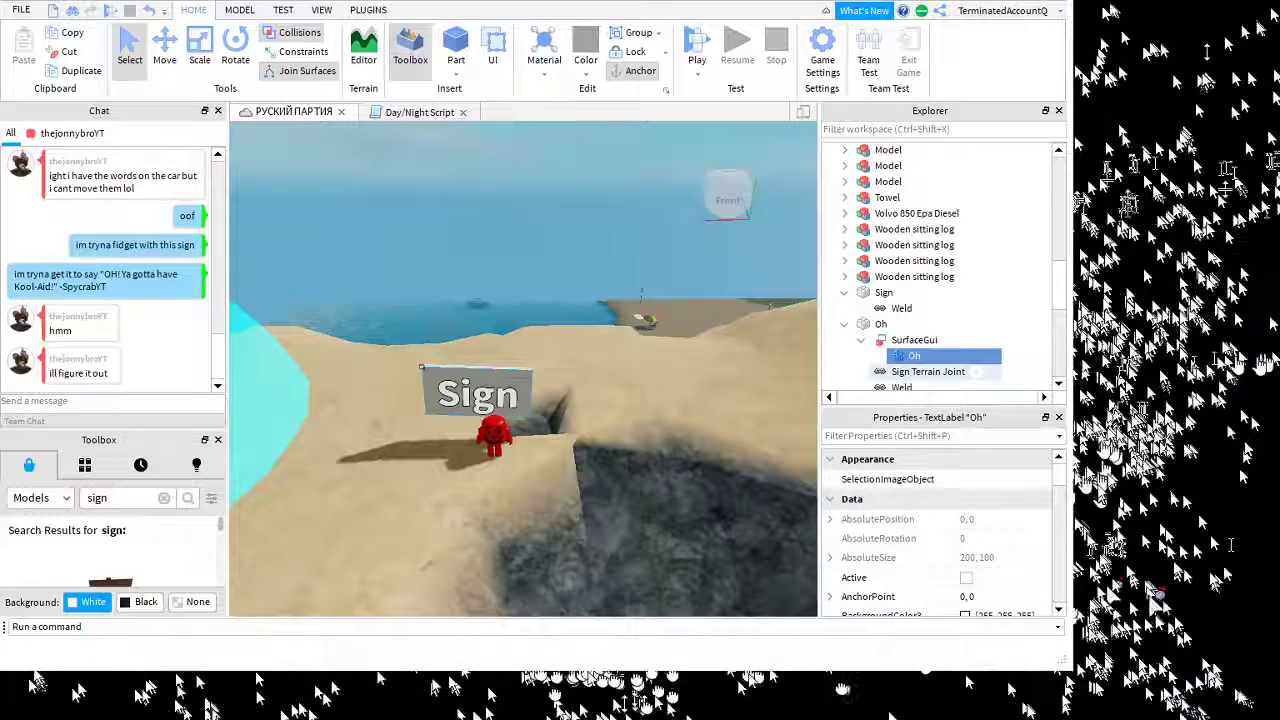
Look through the properties of the text label inside the SurfaceGui, down to its Text settings
left_click(978, 479)
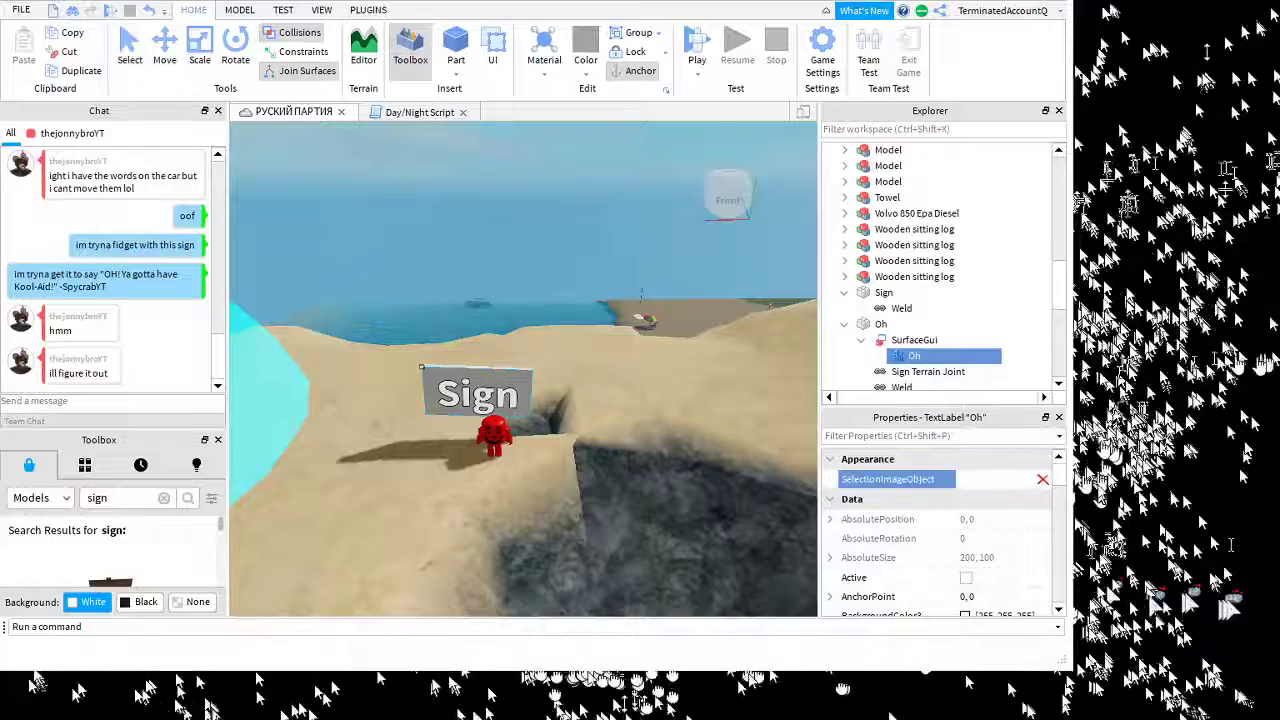
left_click(914, 356)
scroll(950, 530, "down", 1)
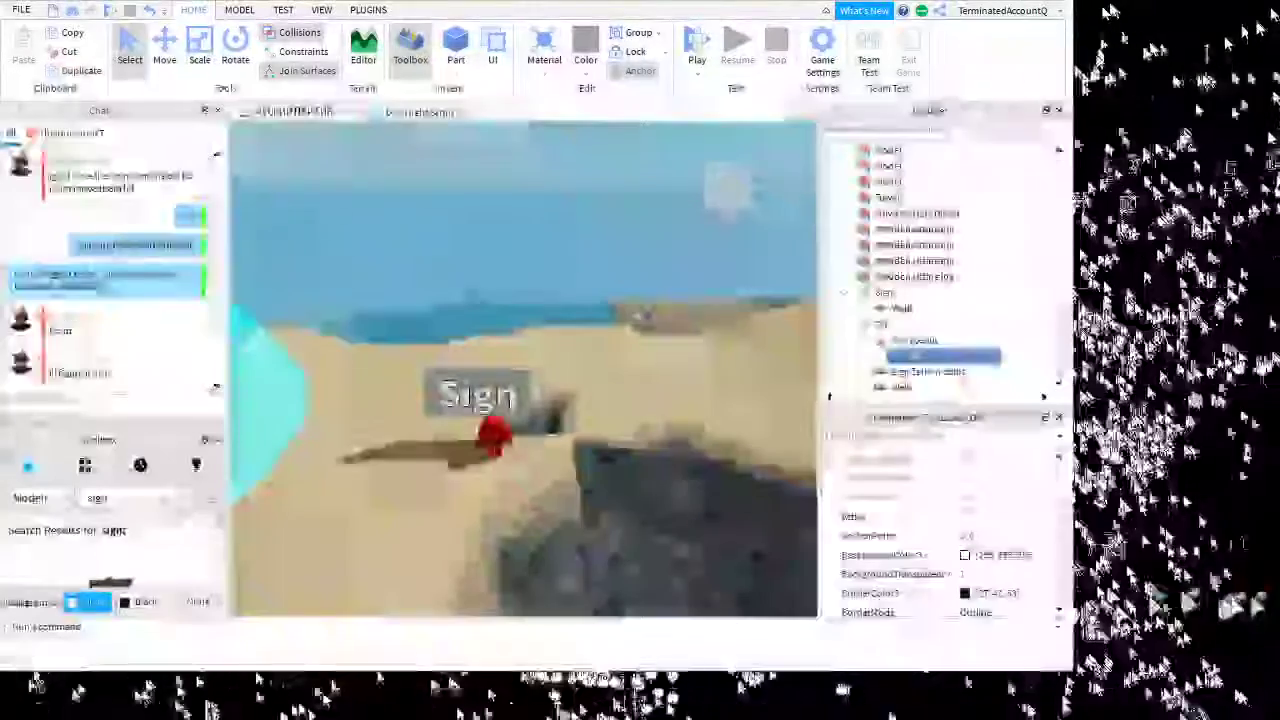
scroll(940, 530, "down", 1)
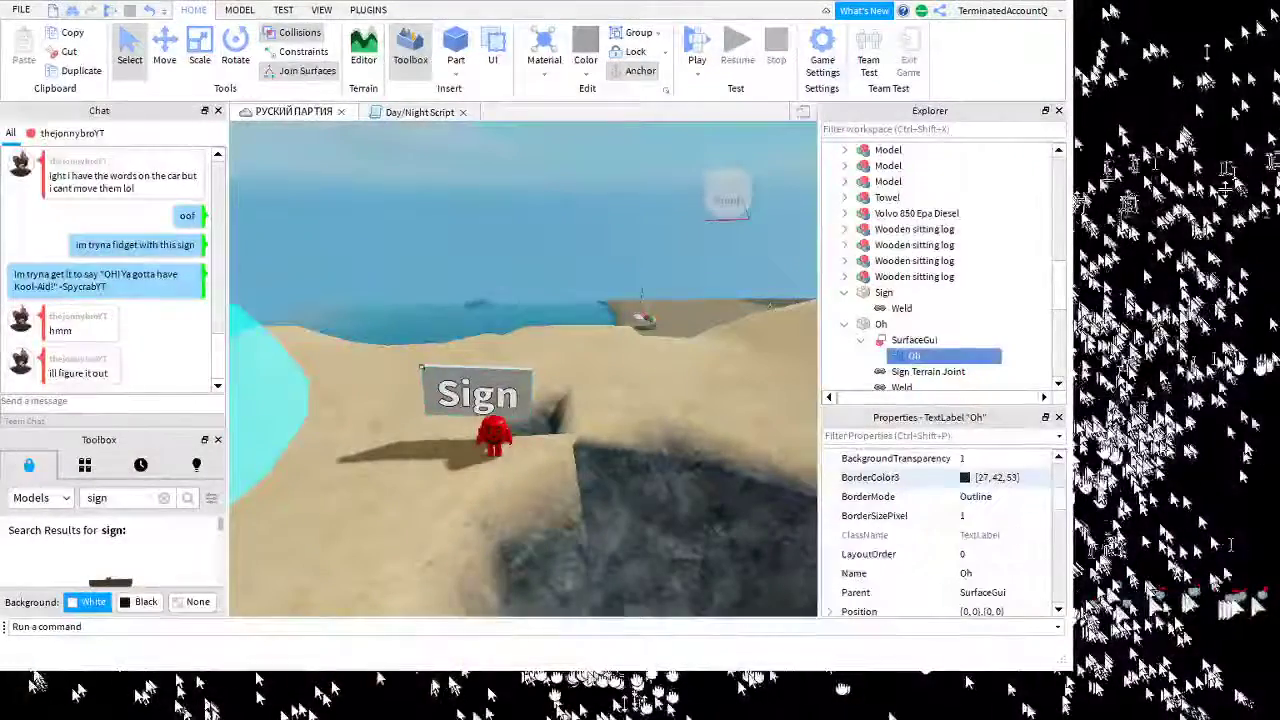
scroll(940, 530, "down", 3)
scroll(940, 530, "down", 5)
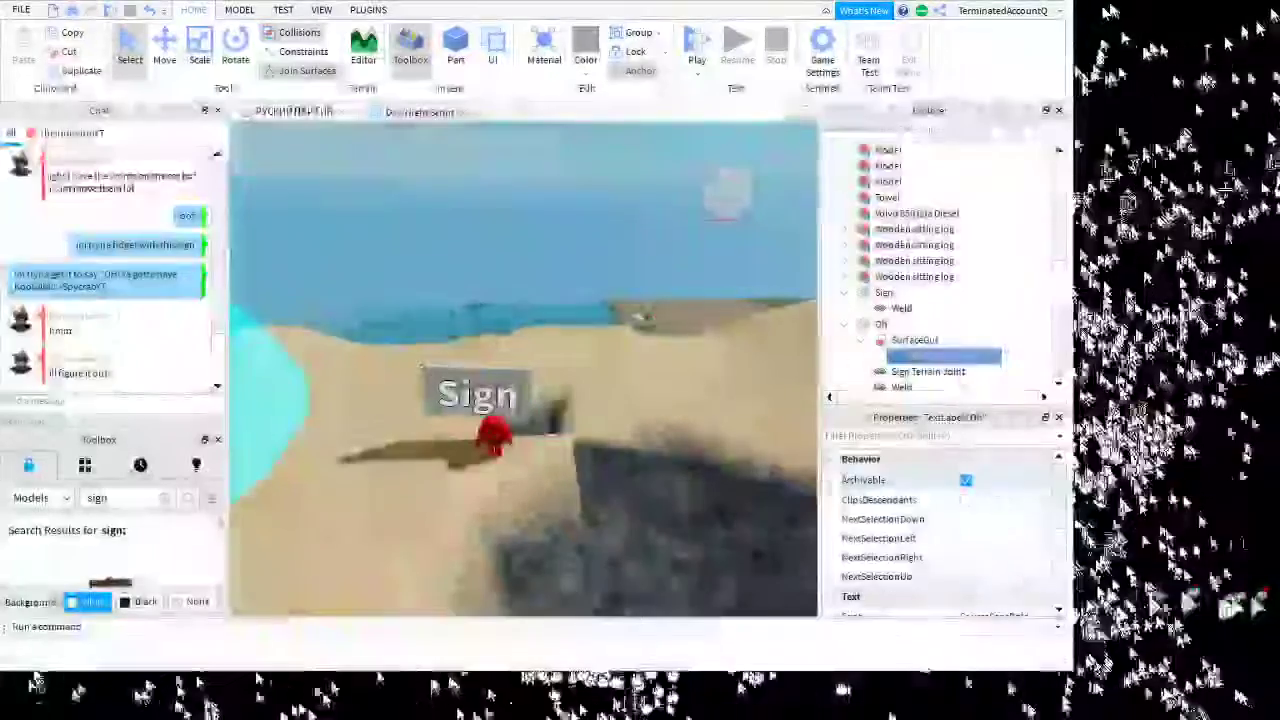
Send the team chat message "the yt vid im watching isnt being very helpful"
left_click(160, 401)
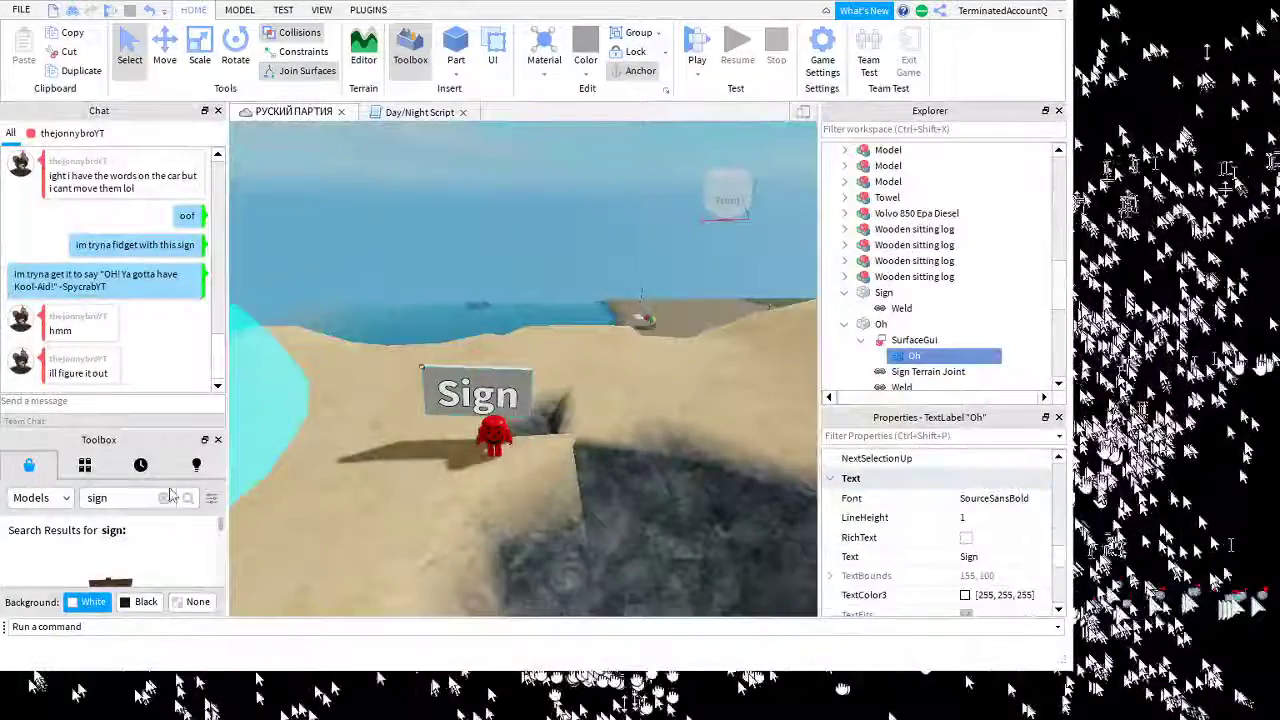
type("the yt v")
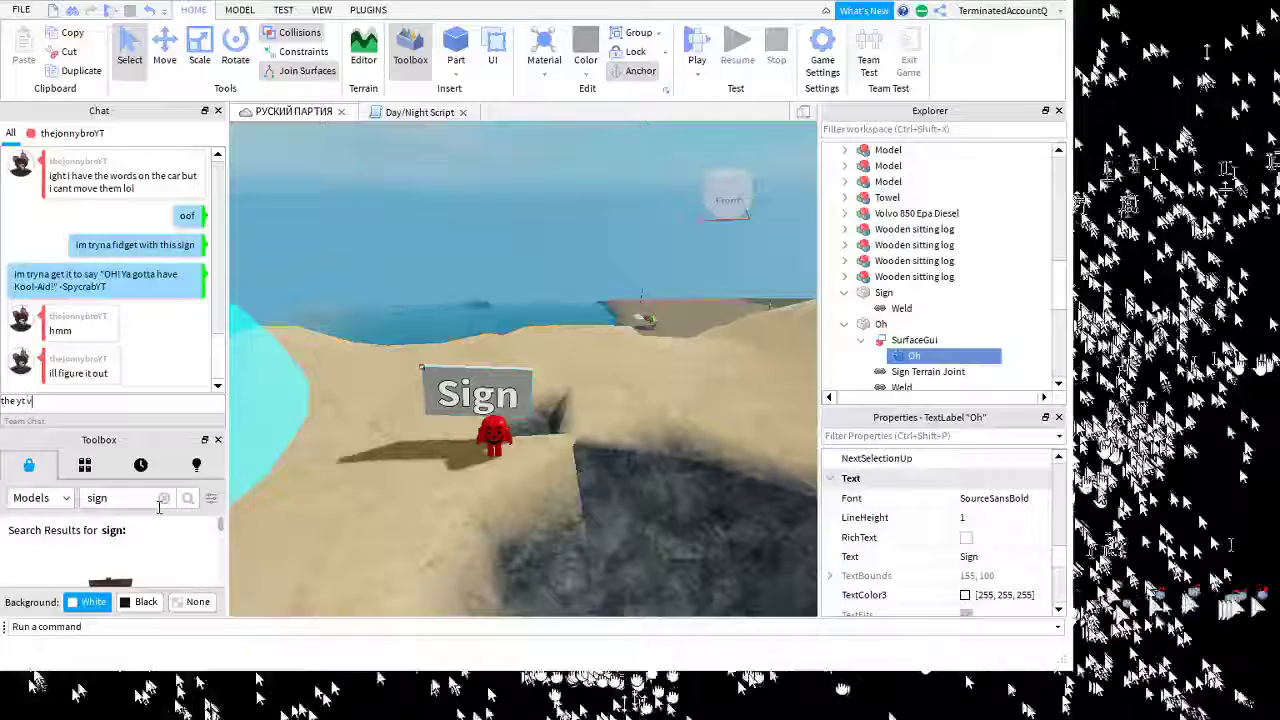
type("id im watching isnt ein")
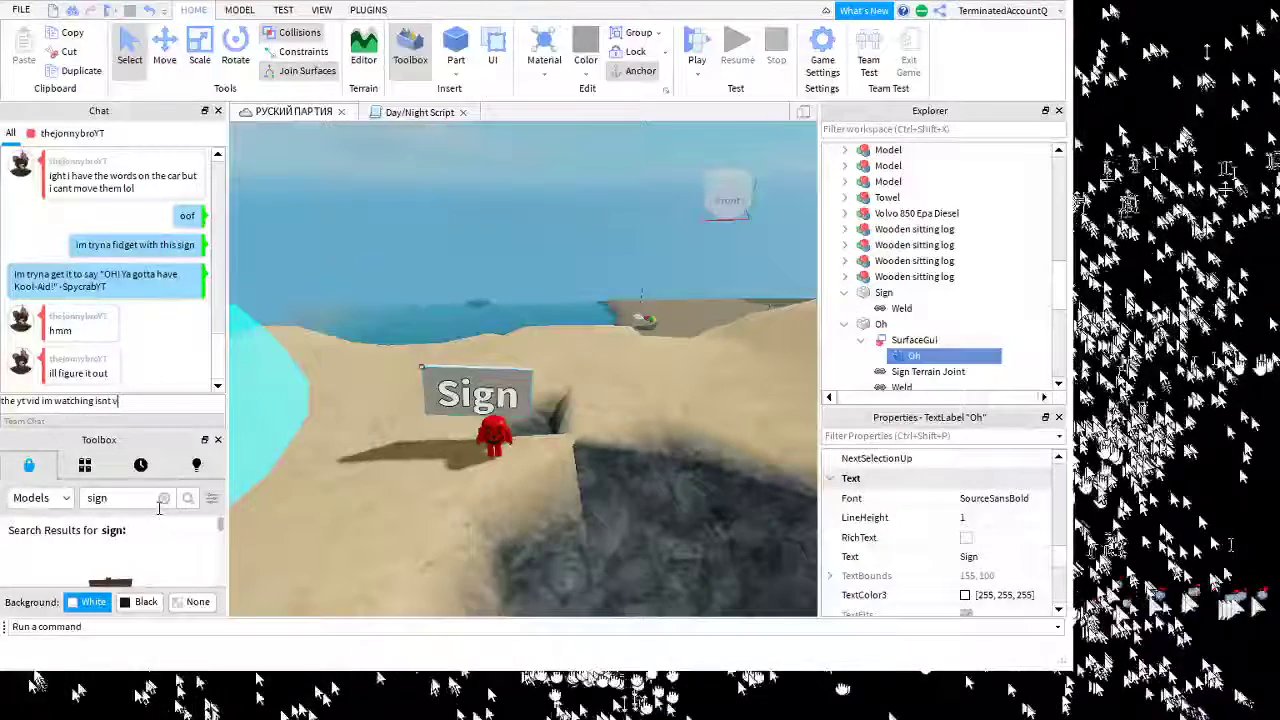
key("BackSpace")
key("BackSpace")
key("BackSpace")
type("being y")
type("ery")
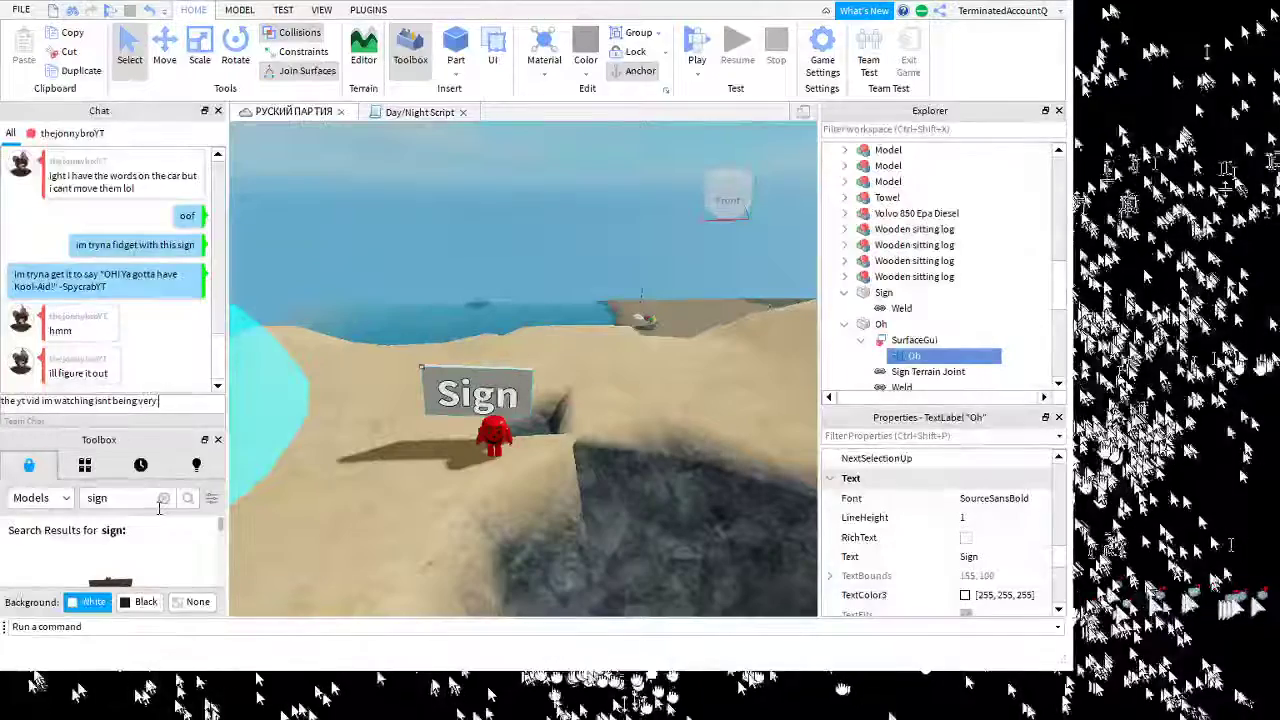
type(" helpfull")
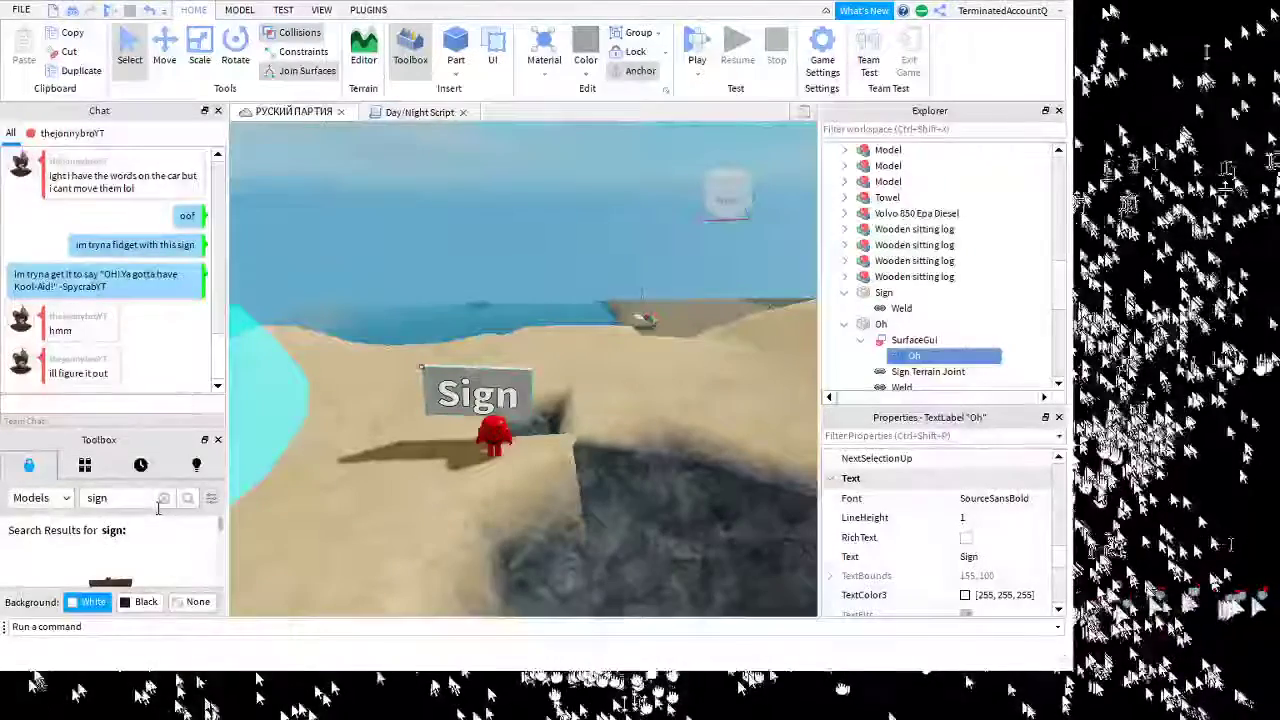
key("Return")
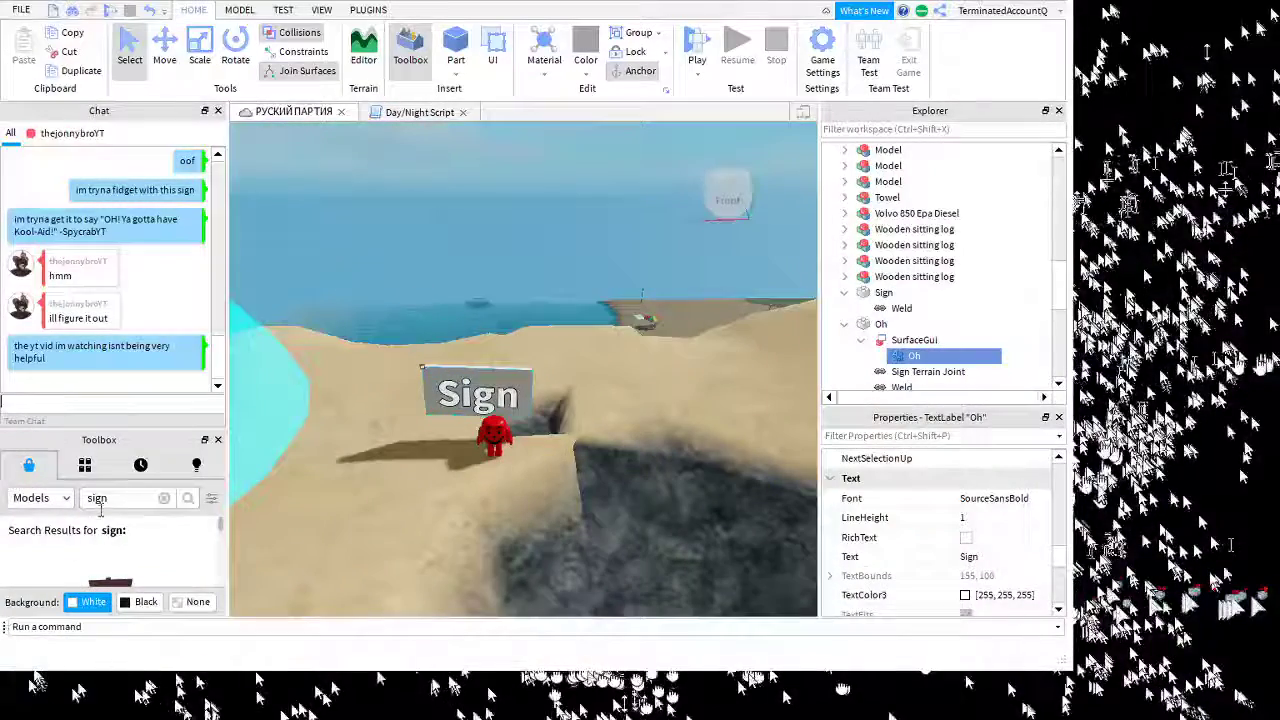
Send the team chat message "maybe i dont make a sign and leave it for the people to guess"
type("maybe i don")
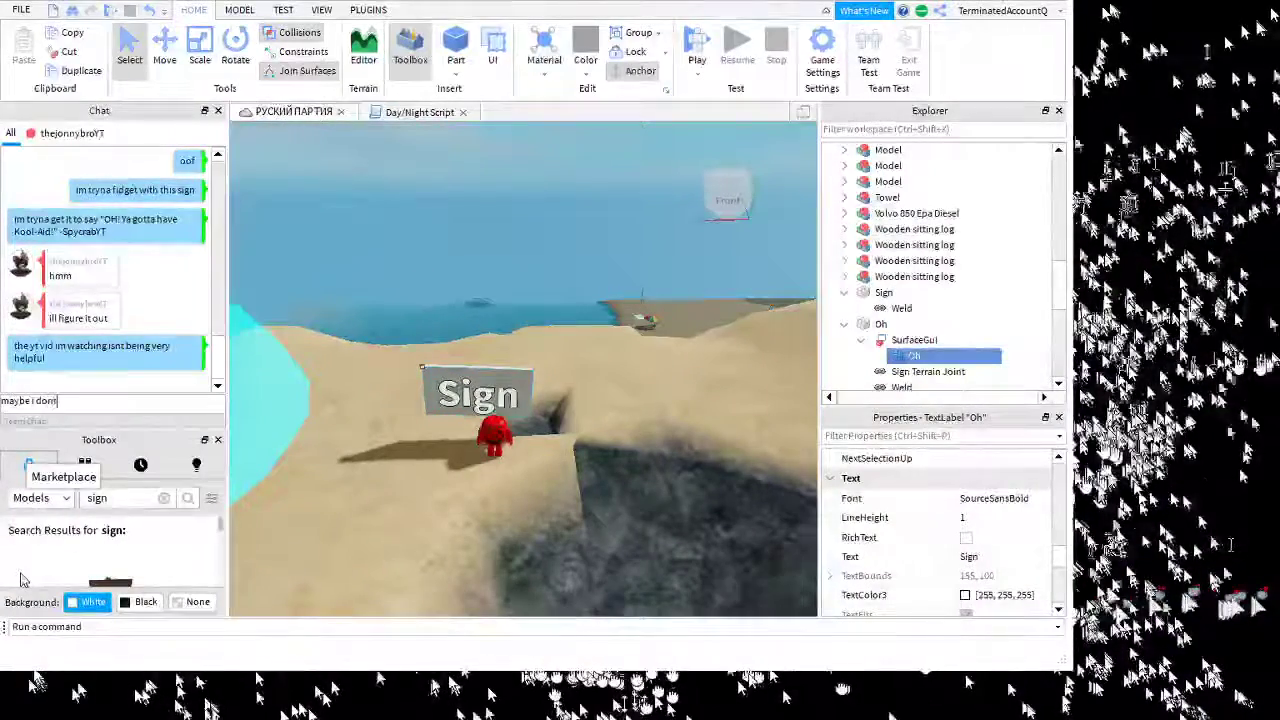
type("t make a sign a")
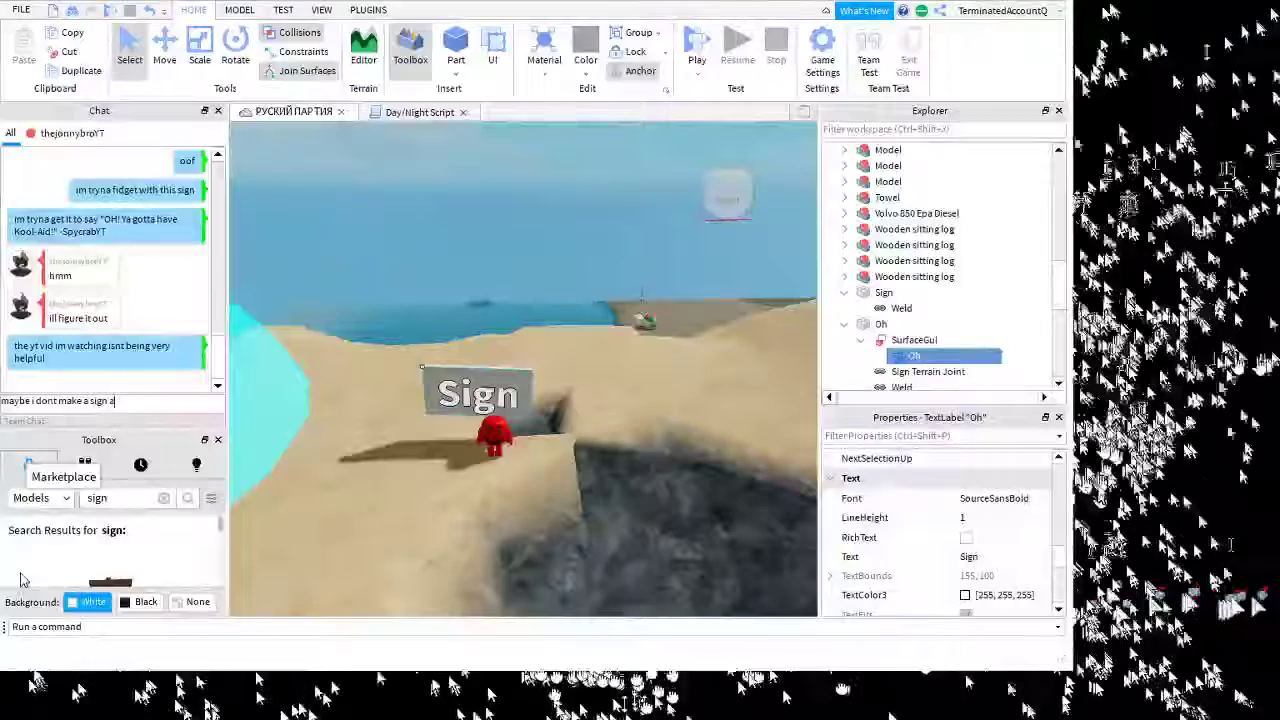
type("nd make")
key("BackSpace")
key("BackSpace")
key("BackSpace")
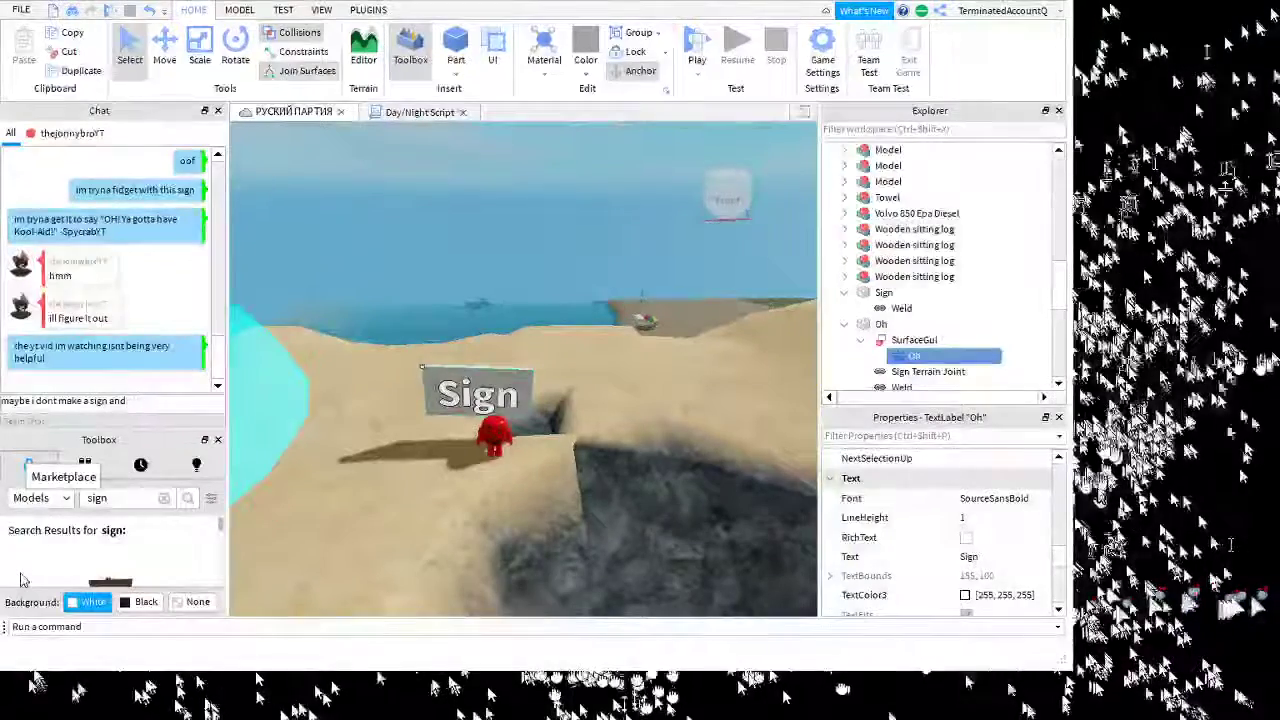
type("leave it for th")
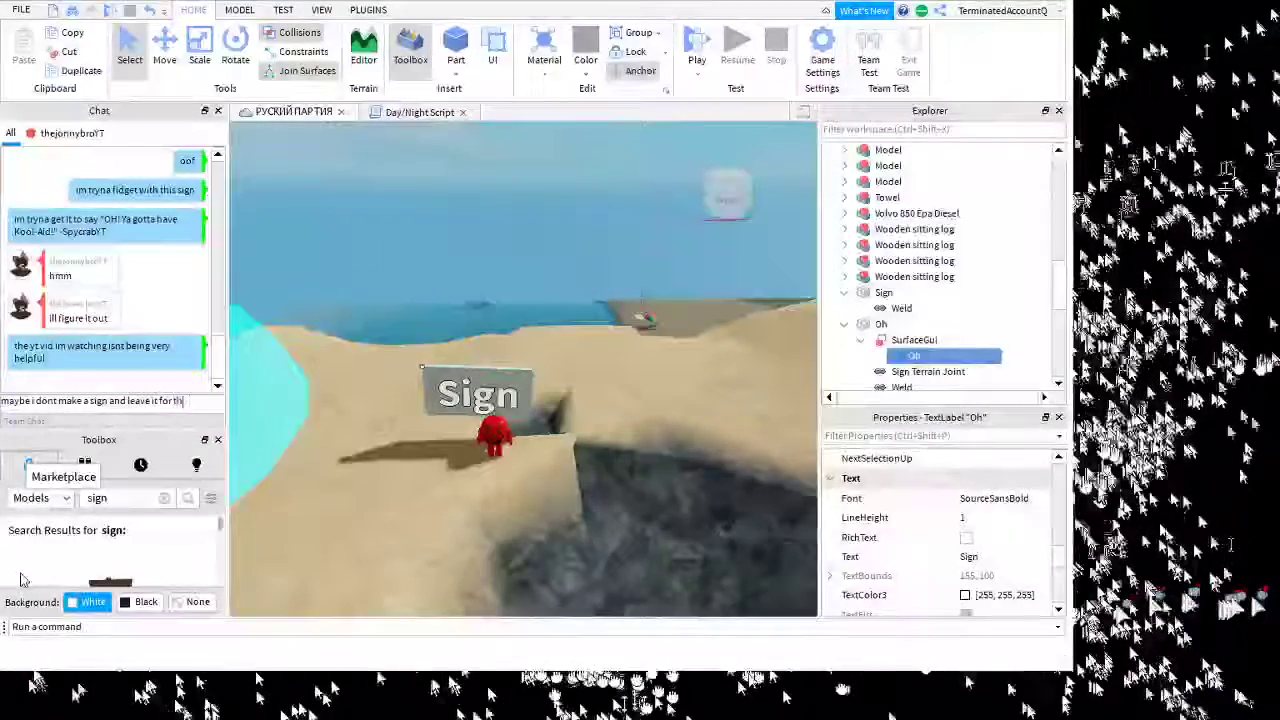
type("e peo")
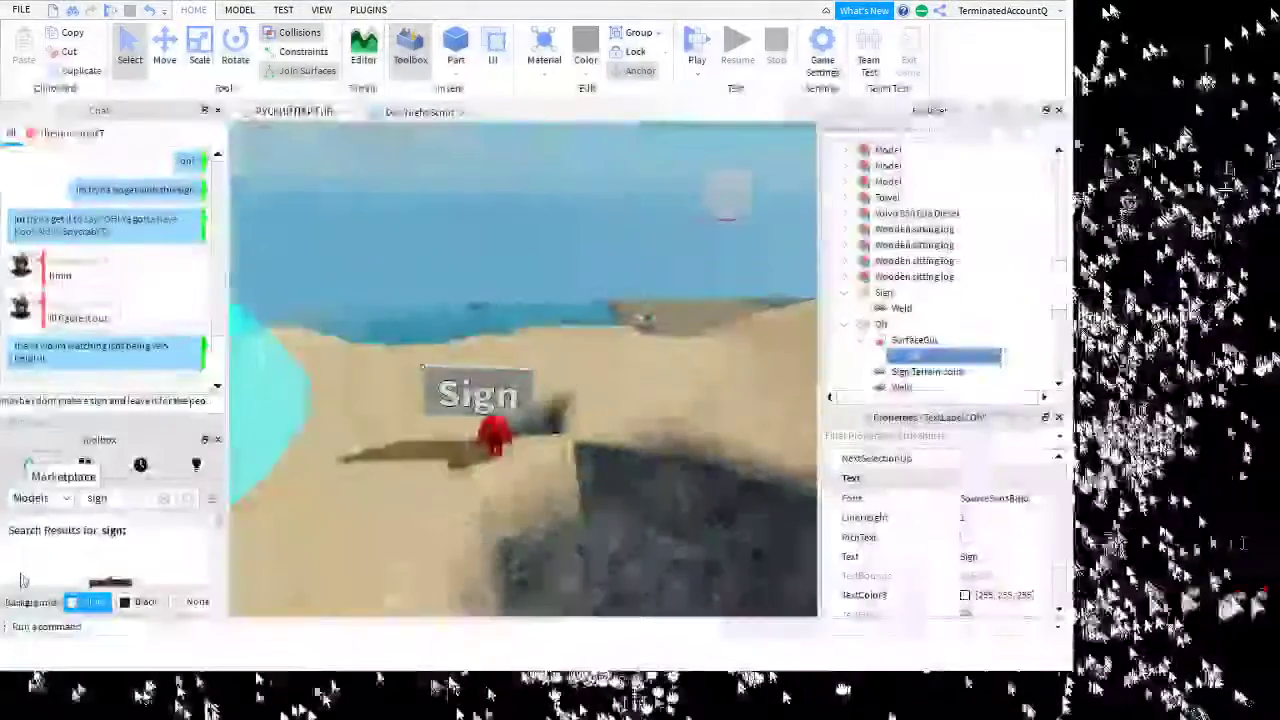
type("ple to fin")
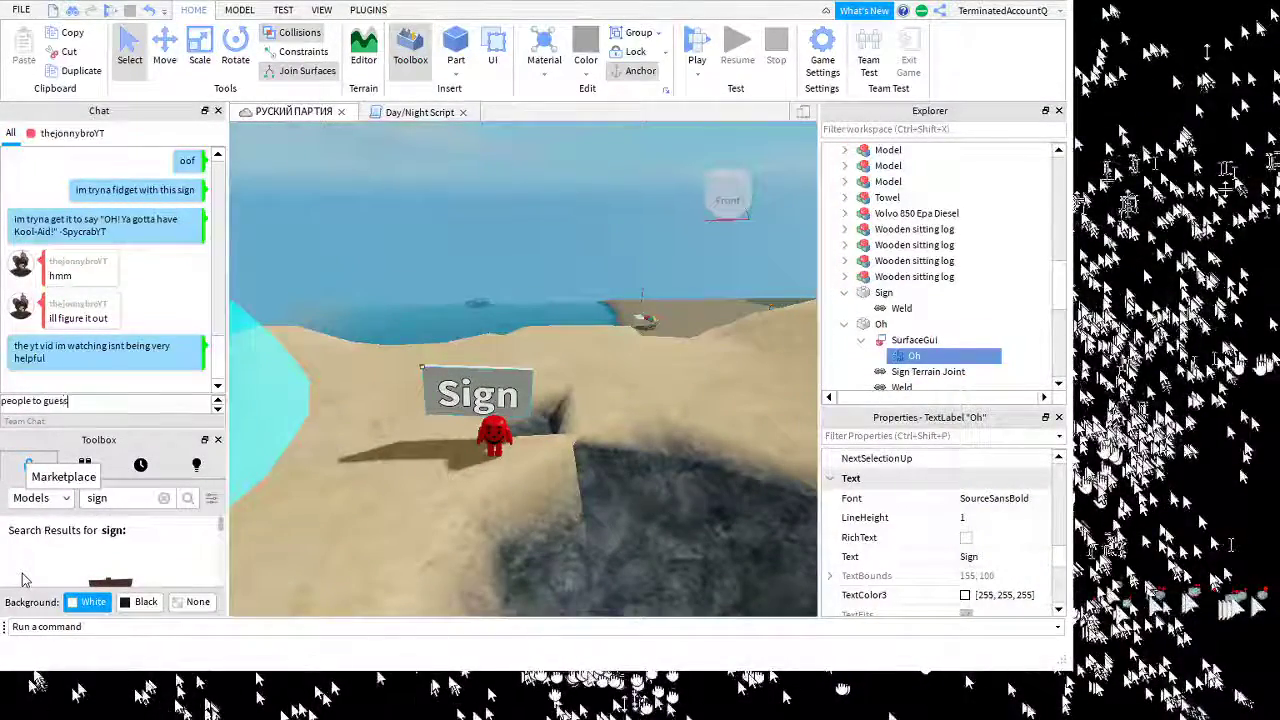
key("Return")
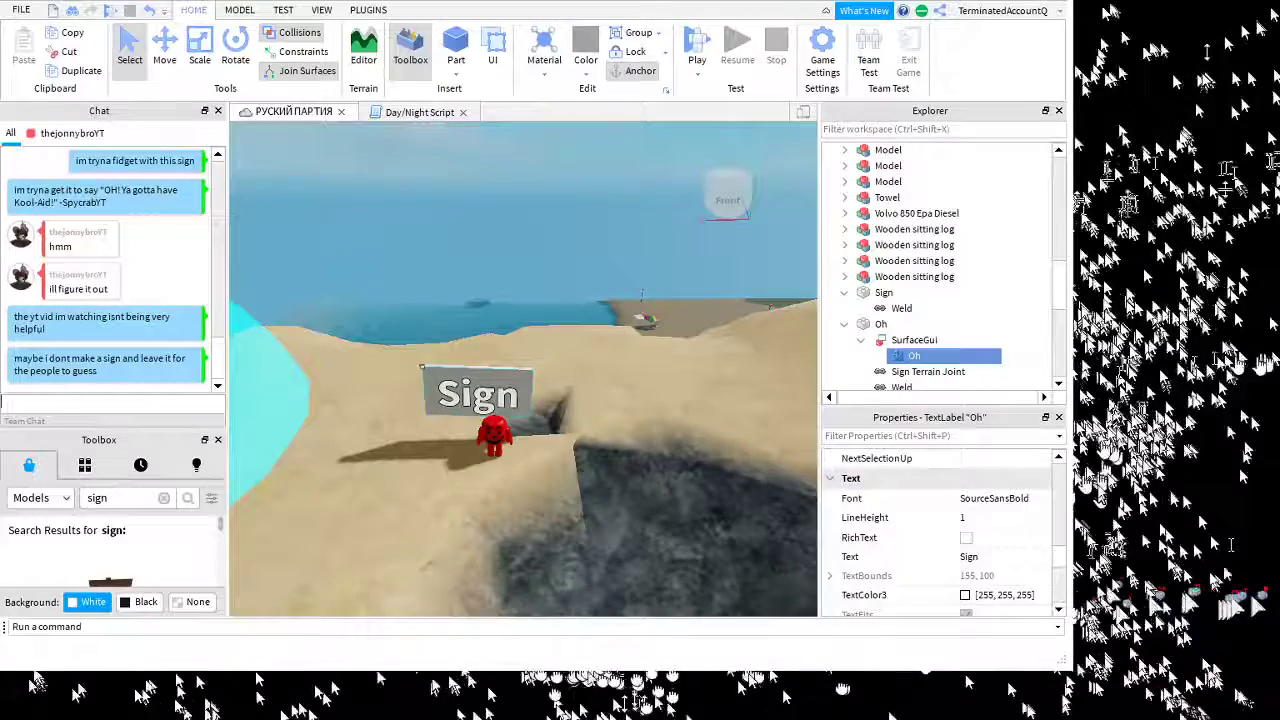
Delete the Oh sign part standing behind the Kool-Aid Man on the sand hill
left_click(600, 480)
key("w")
right_click_drag(600, 480, 525, 652)
key("s")
key("s")
left_click(605, 453)
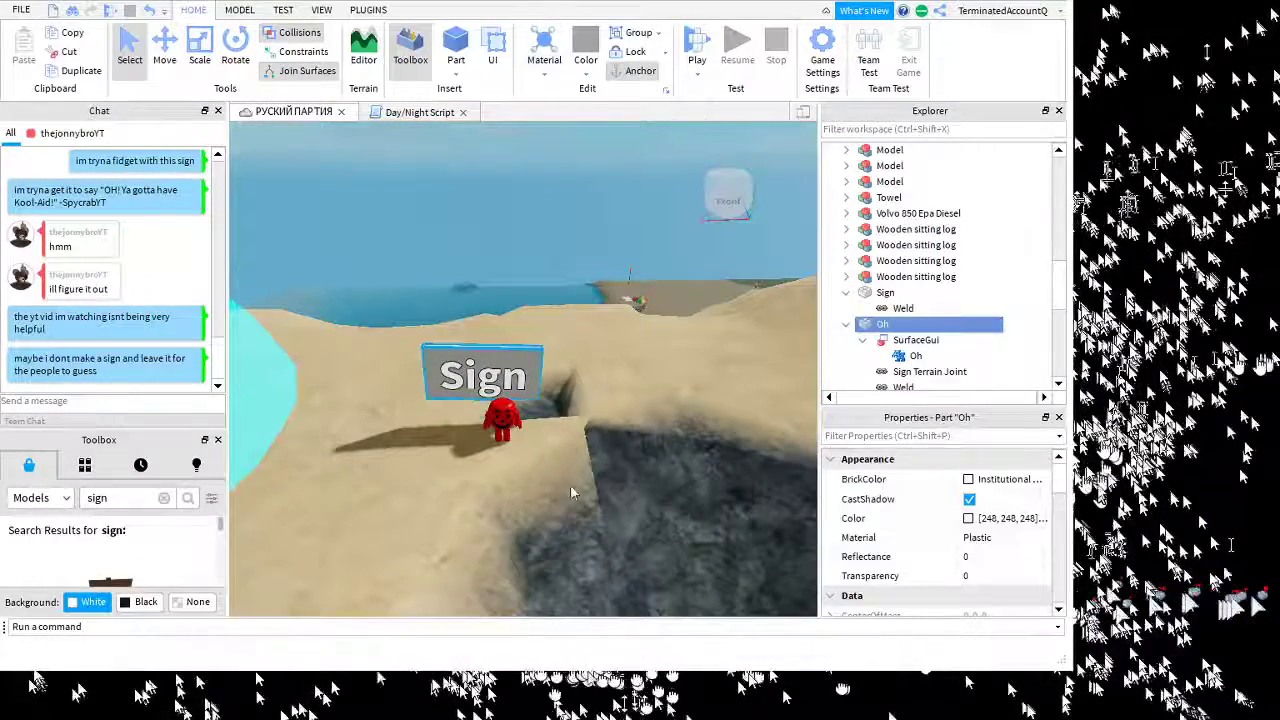
key("Delete")
Survey the map from the air, including the house with the blue car and the beach with its umbrellas and towels
mouse_move(717, 477)
right_mouse_down()
mouse_move(662, 474)
mouse_move(717, 475)
mouse_move(702, 486)
right_mouse_up()
key("w")
key("w")
key("s")
key("d")
key("w")
key("s")
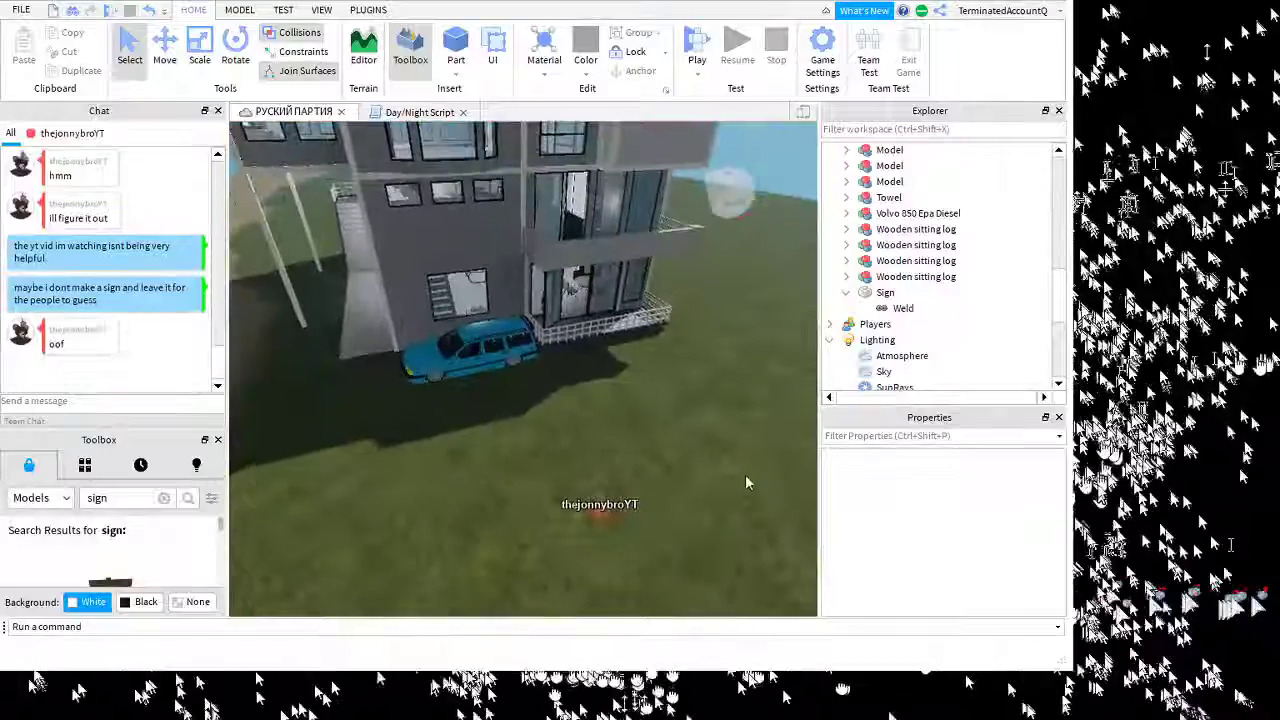
key("w")
right_click_drag(672, 571, 675, 569)
key("w")
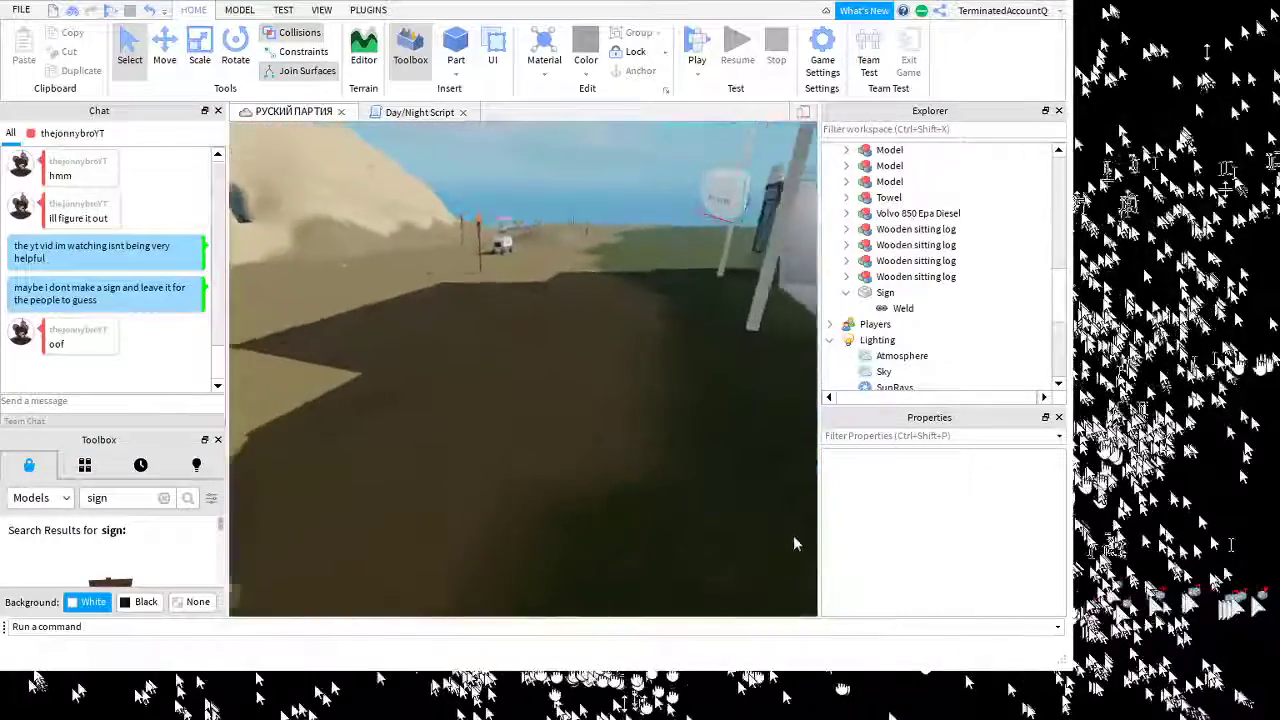
right_click_drag(793, 535, 787, 523)
key("w")
mouse_move(651, 535)
right_mouse_down()
mouse_move(684, 545)
mouse_move(651, 535)
right_mouse_up()
key("s")
key("w")
key("w")
key("w")
key("w")
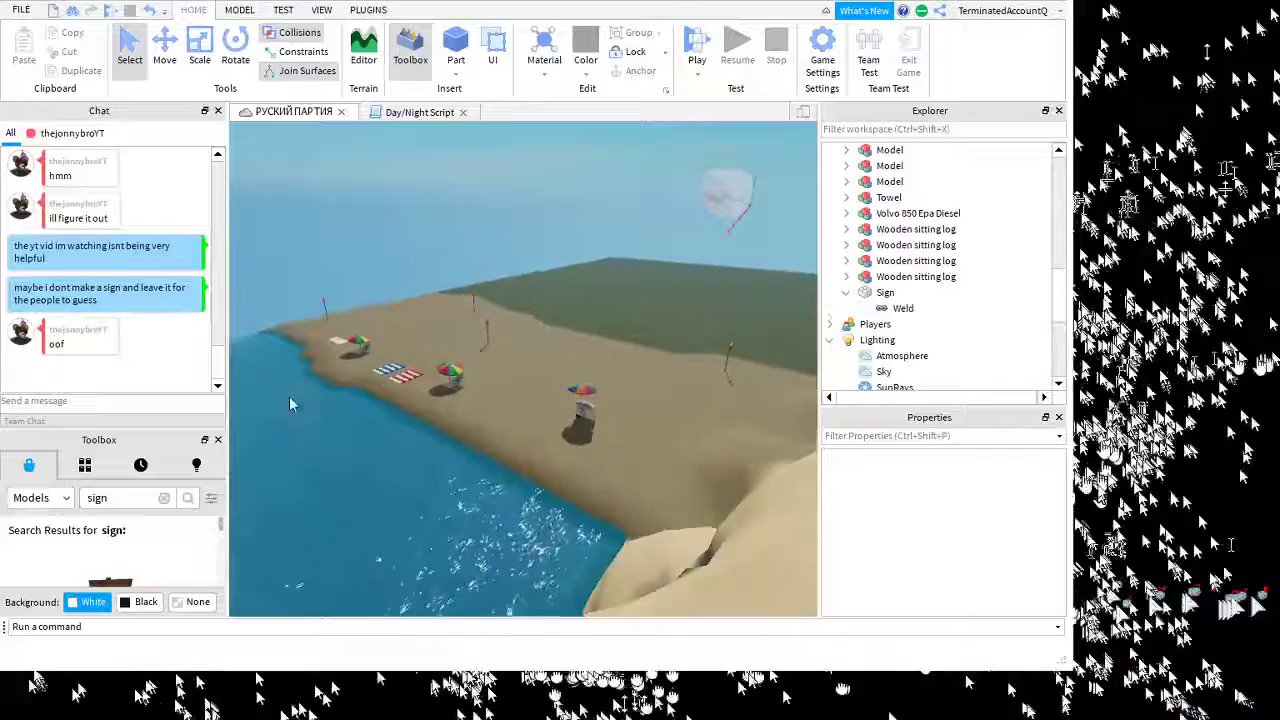
scroll(289, 396, "down", 3)
key("w")
mouse_move(349, 477)
right_mouse_down()
mouse_move(358, 490)
mouse_move(349, 478)
right_mouse_up()
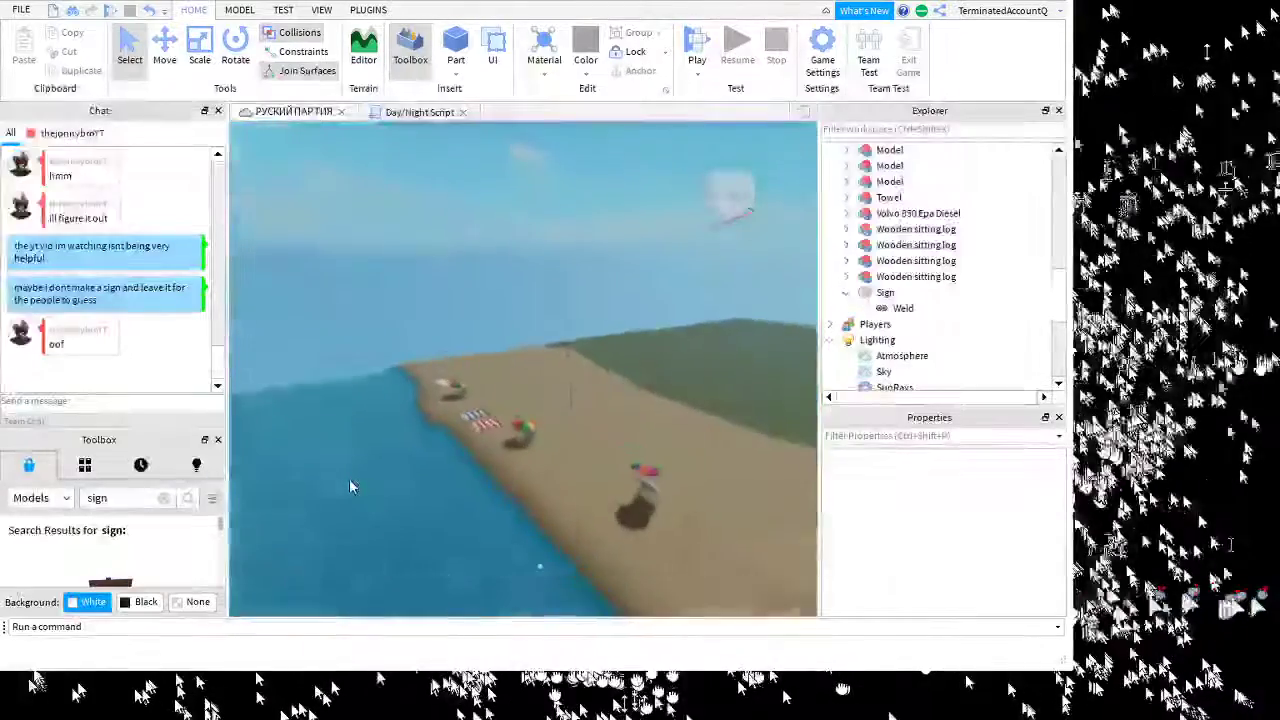
Send the team chat messages "it's fine", "i'll leave kool-aid guy there but i wont make a sign" and "if you want to its fine"
left_click(100, 402)
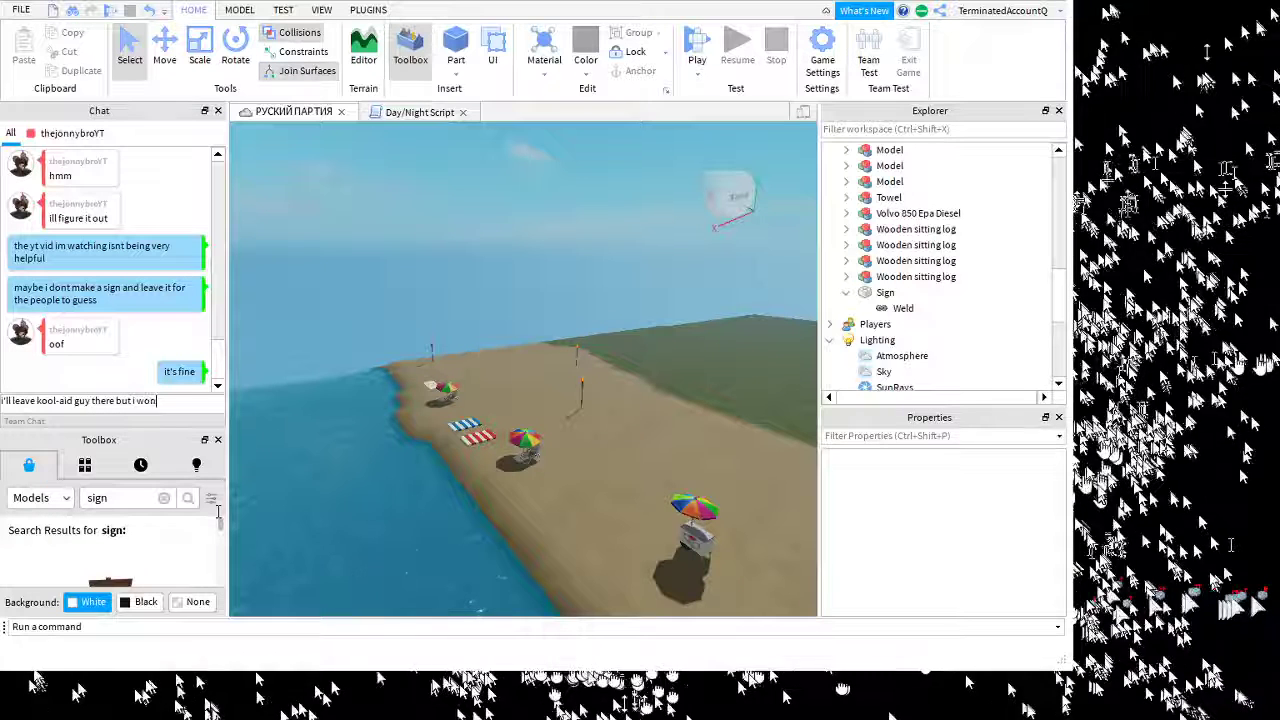
type("if you want to it")
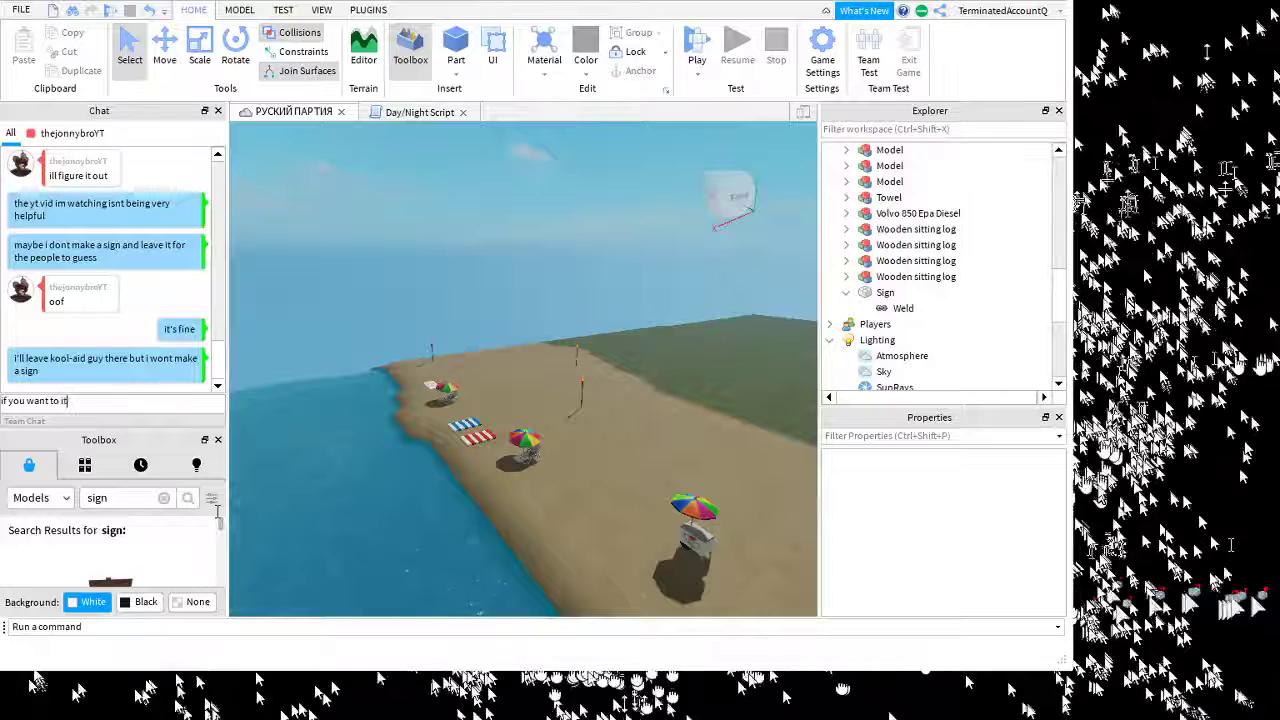
type("s fine")
key("Return")
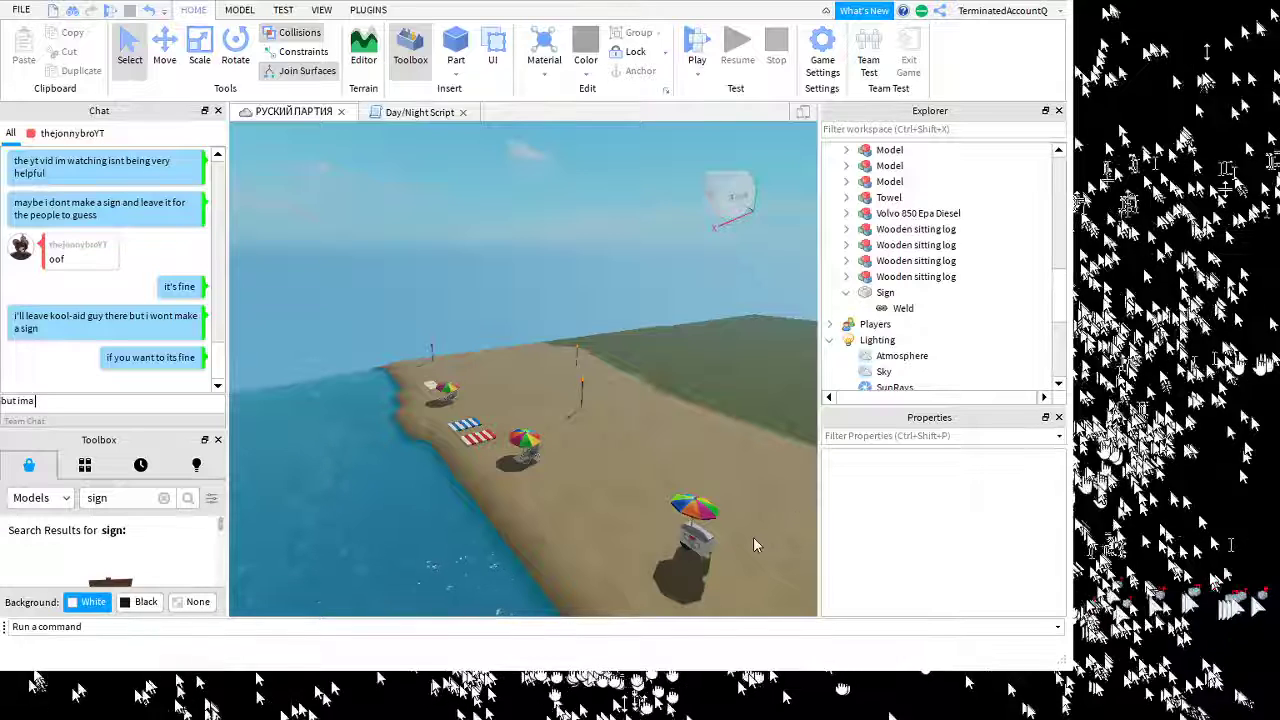
Send the team chat message "but ima keep it random so people have to guess why hes there"
type("but ima keep it rando")
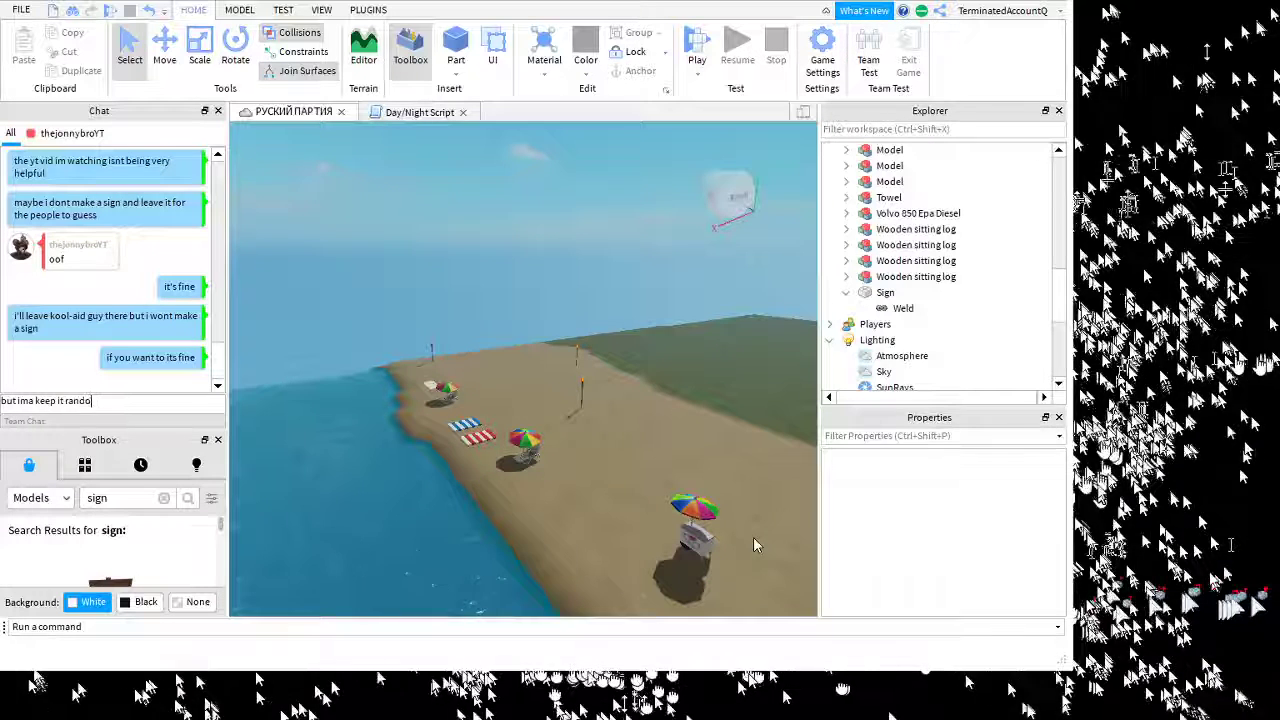
type("m so peo")
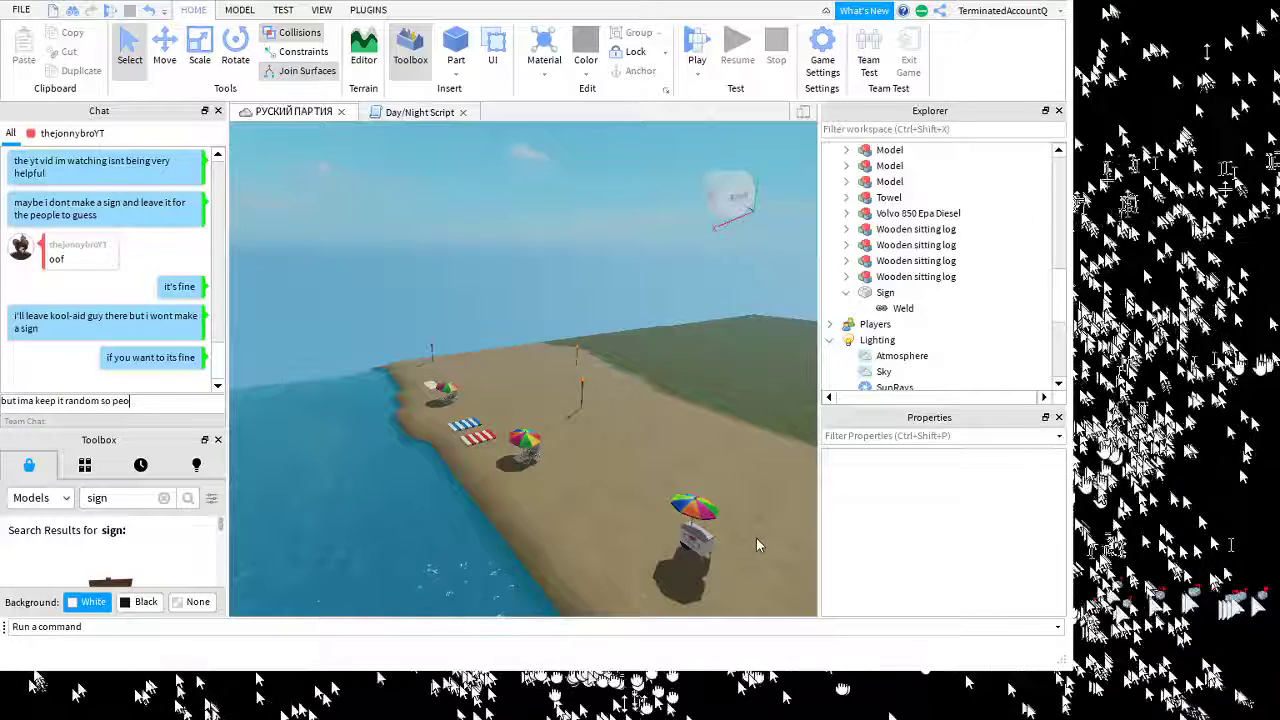
type("ple have to guess why")
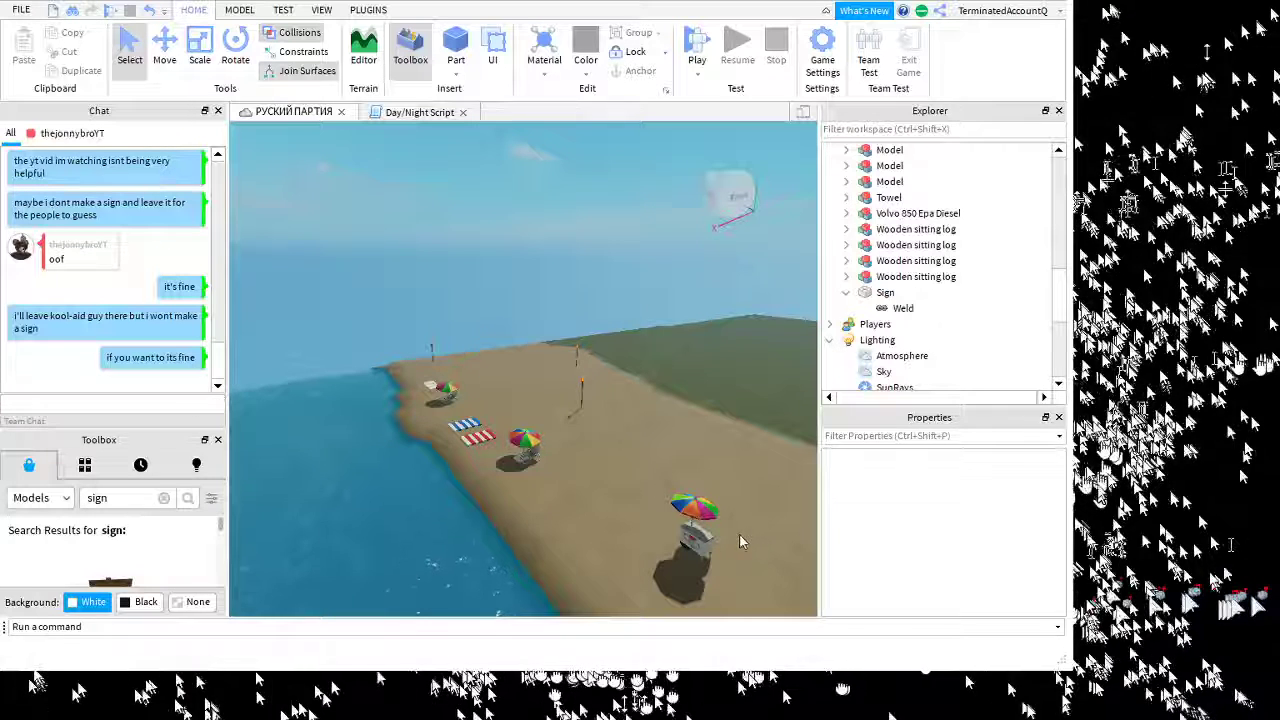
Send the team chat messages "i think everythings done for now" and "other than the sign for the car"
key("w")
mouse_move(657, 651)
right_mouse_down()
mouse_move(668, 648)
mouse_move(657, 651)
right_mouse_up()
key("w")
key("w")
key("s")
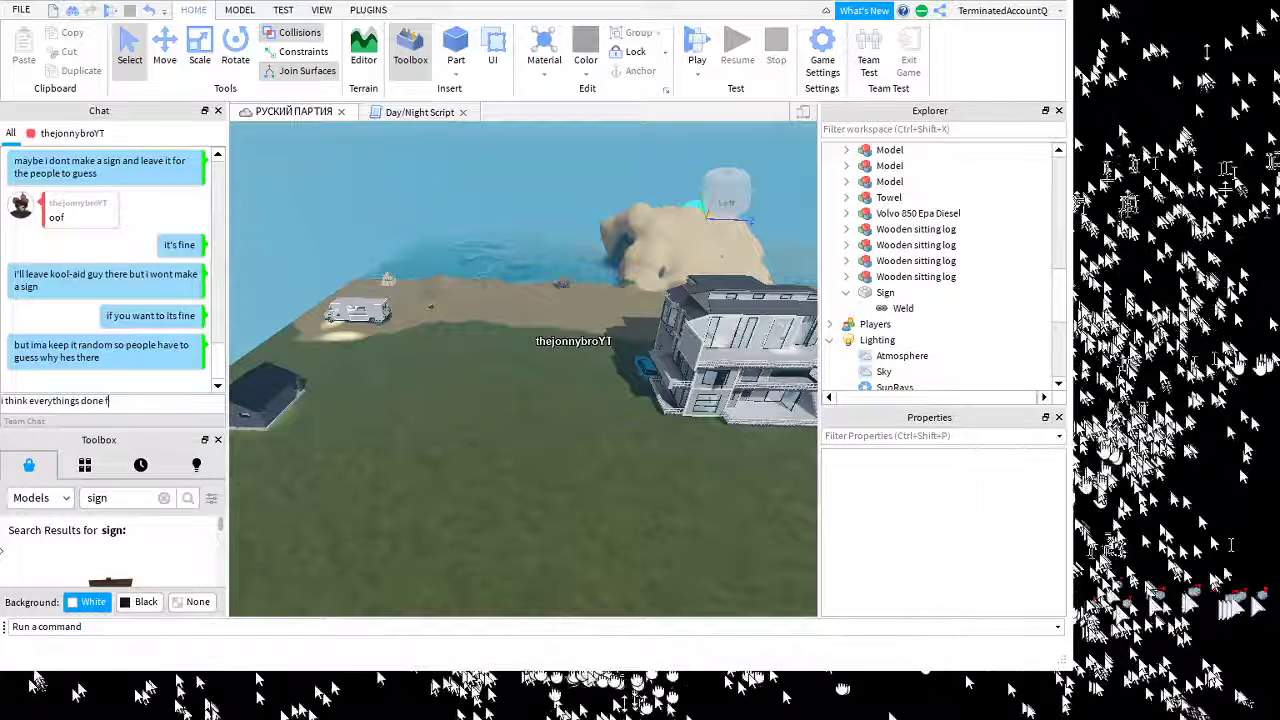
type("or now")
key("Return")
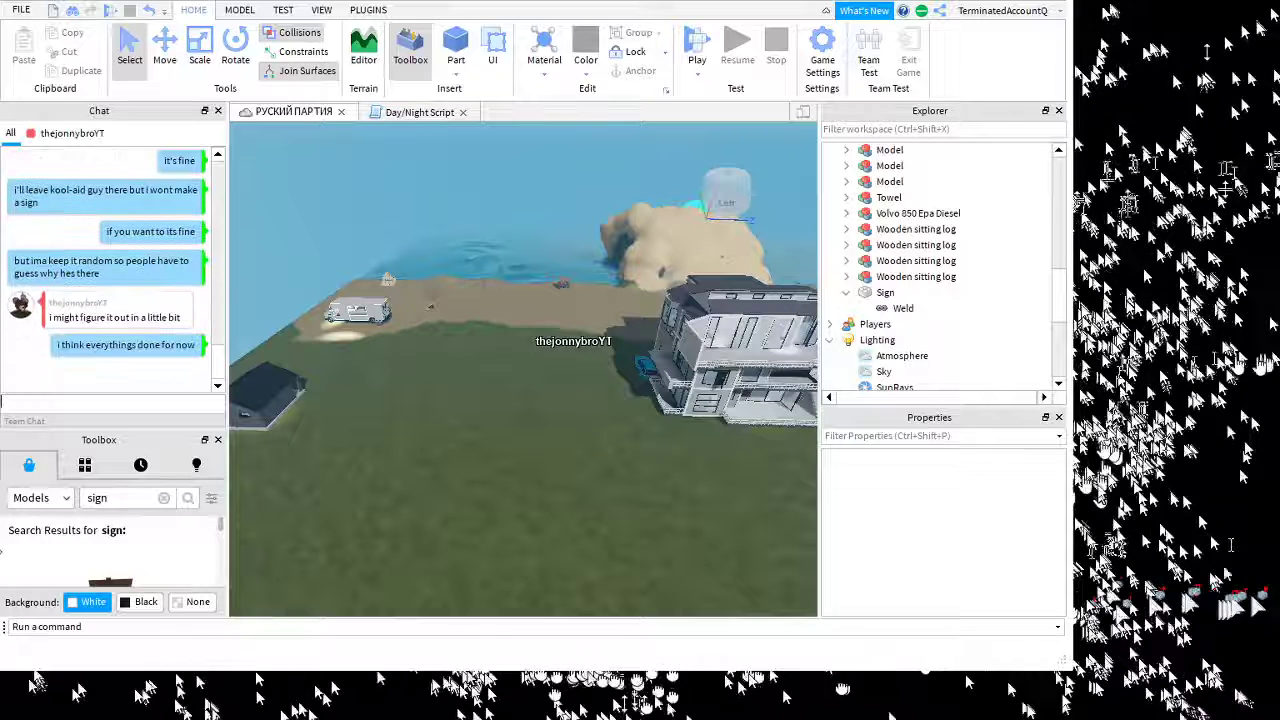
type("othe")
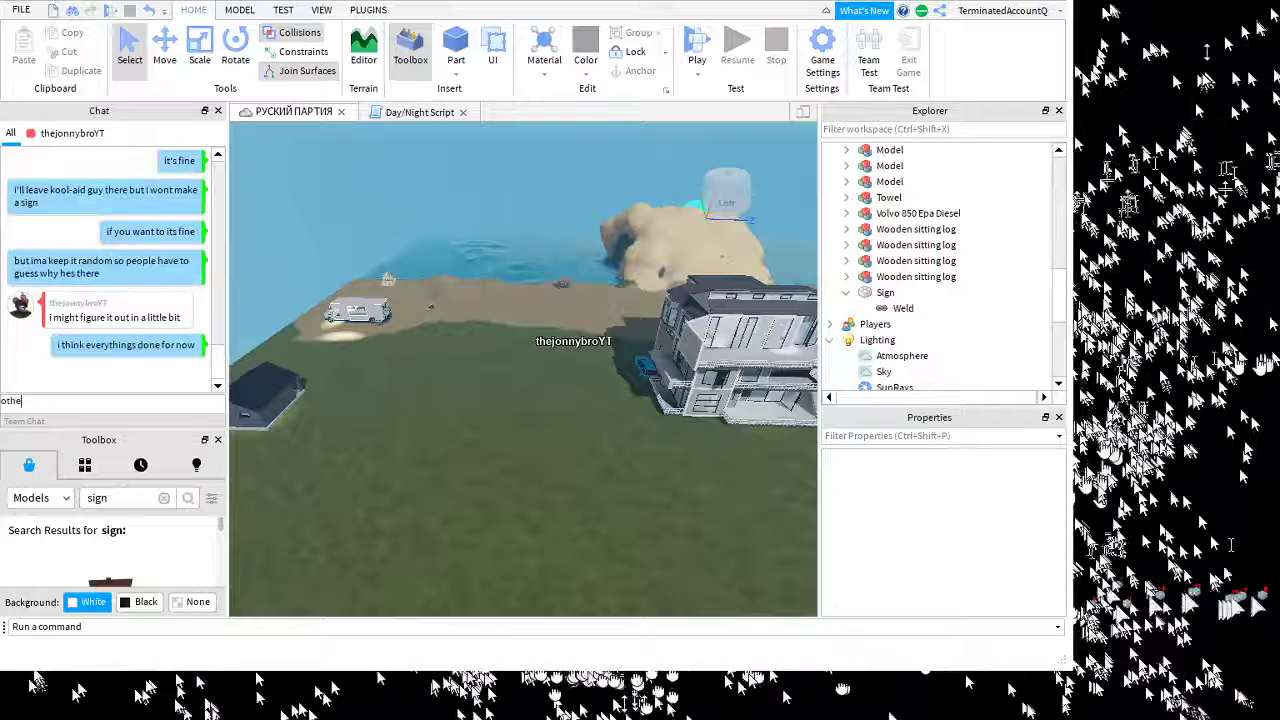
type("r than the sign")
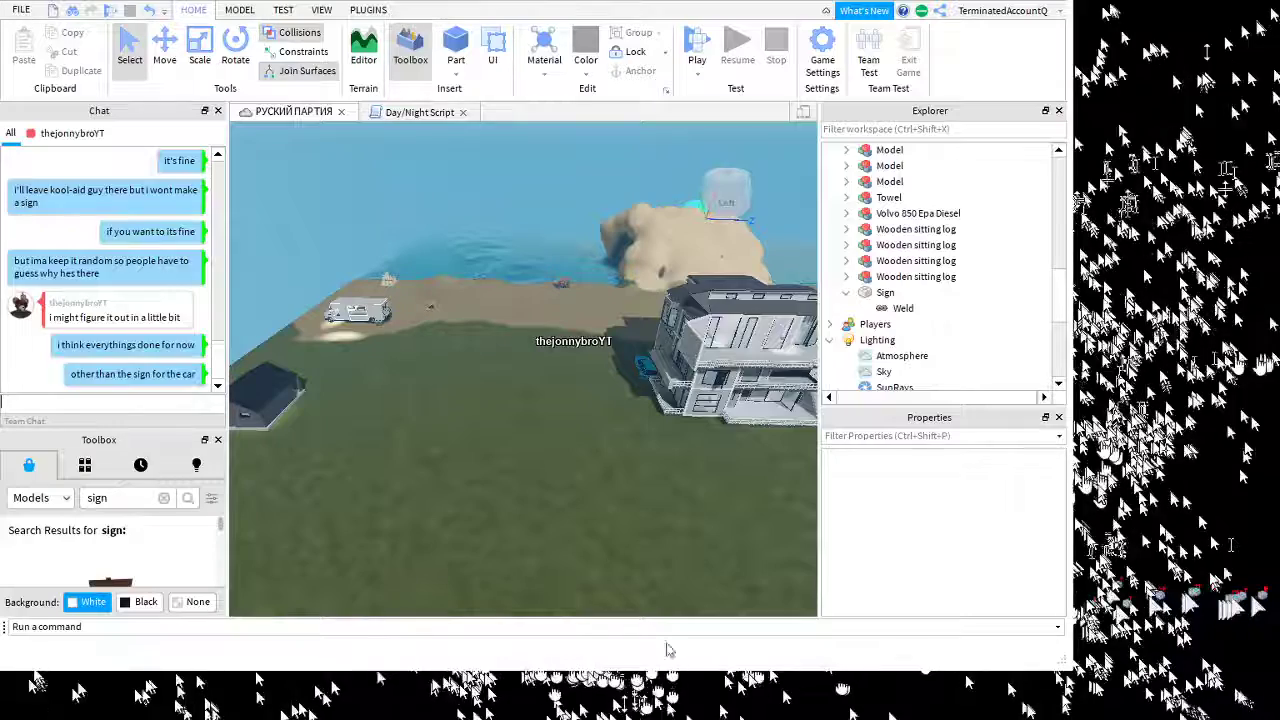
Send the team chat message "ooh. i need a dj stand"
right_click_drag(655, 604, 619, 580)
key("w")
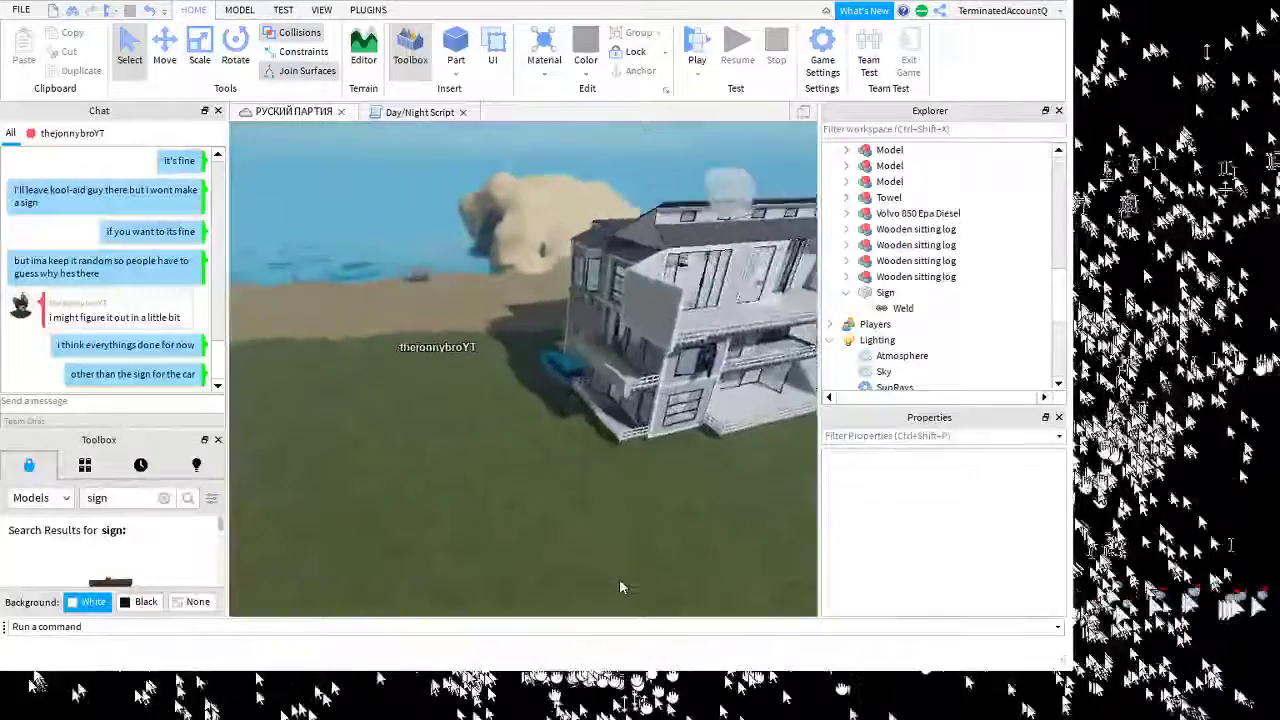
left_click(139, 402)
type("ooh")
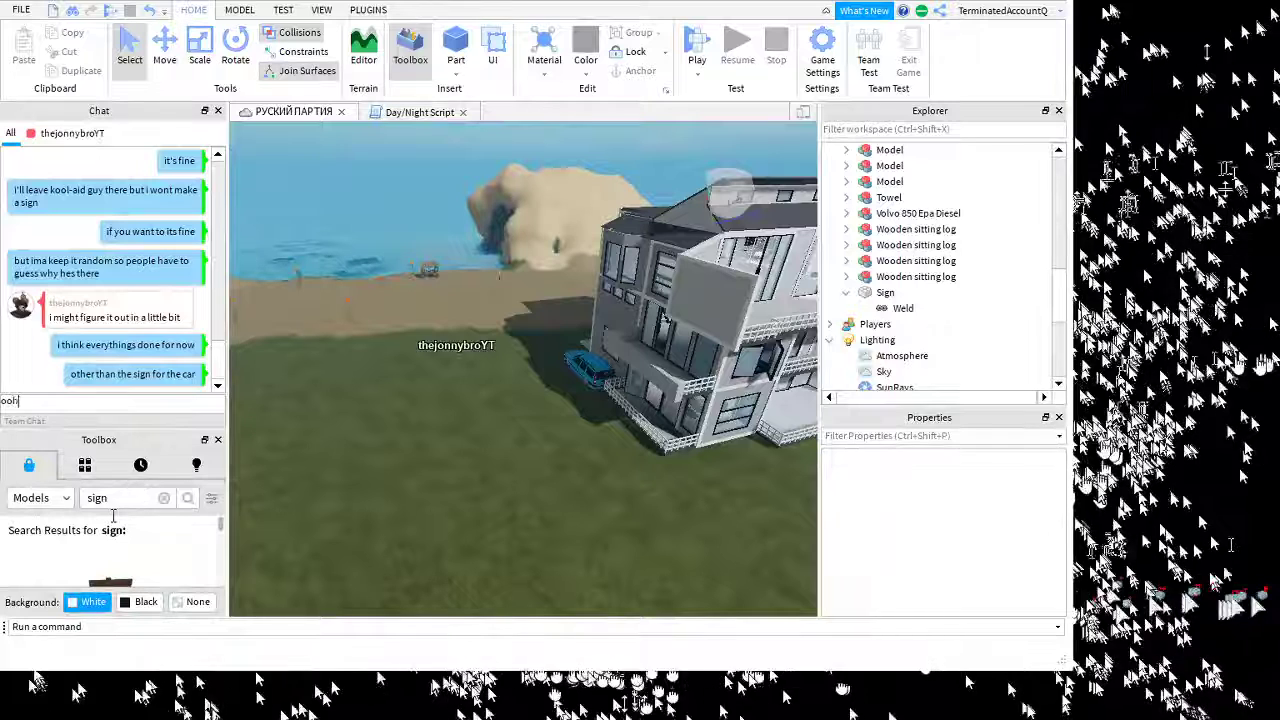
type(". i")
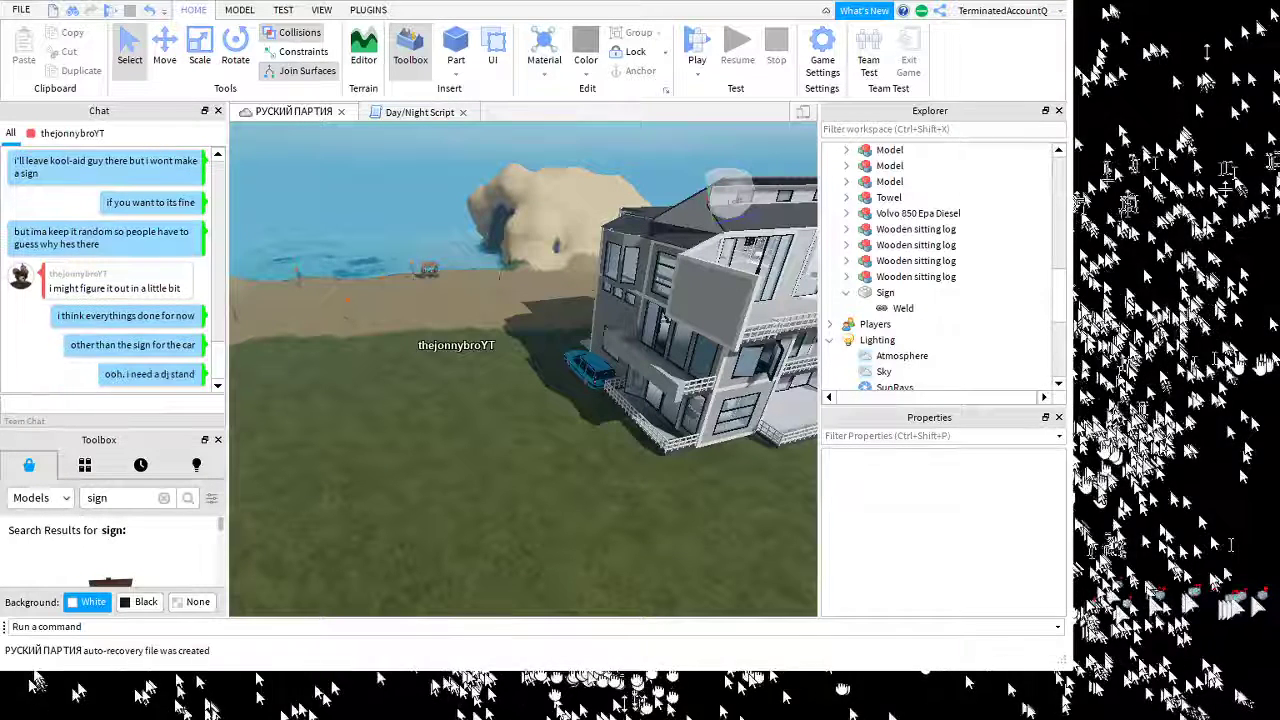
Delete the ice cream cart with the pink umbrella from the beach in front of the sand hill
left_click(426, 490)
key("w")
right_click_drag(430, 489, 744, 669)
key("w")
key("w")
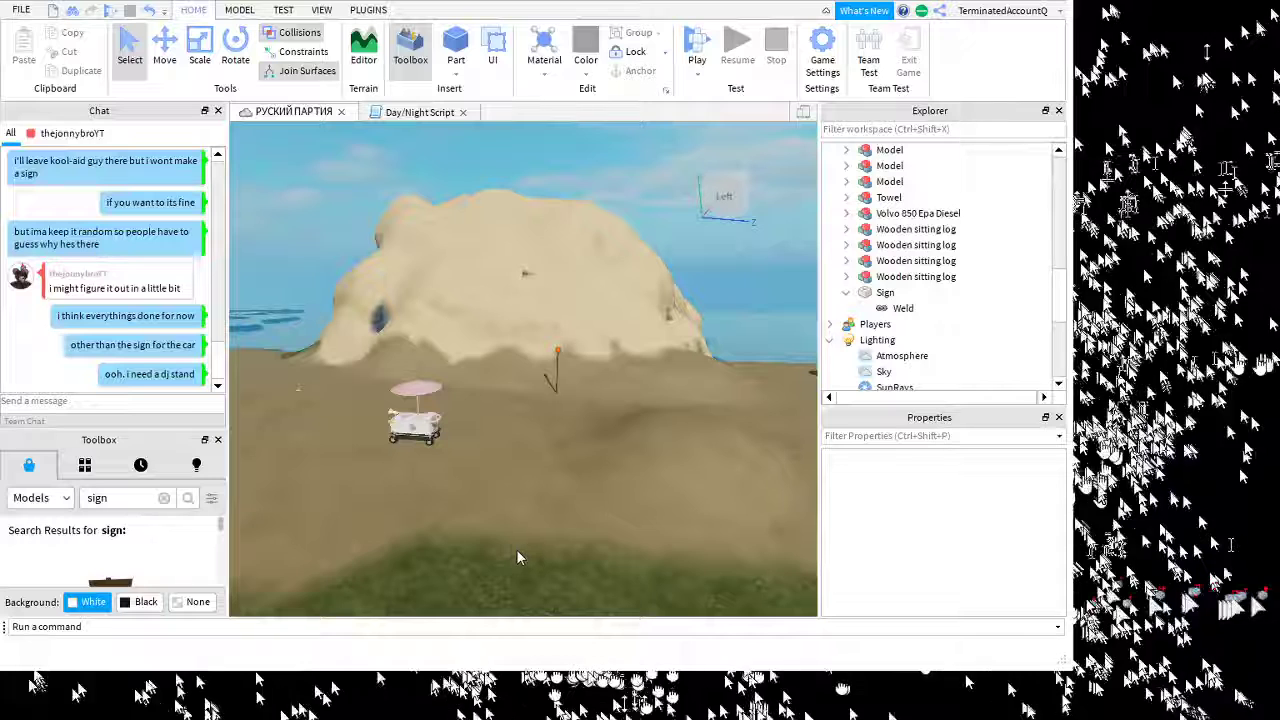
left_click(414, 413)
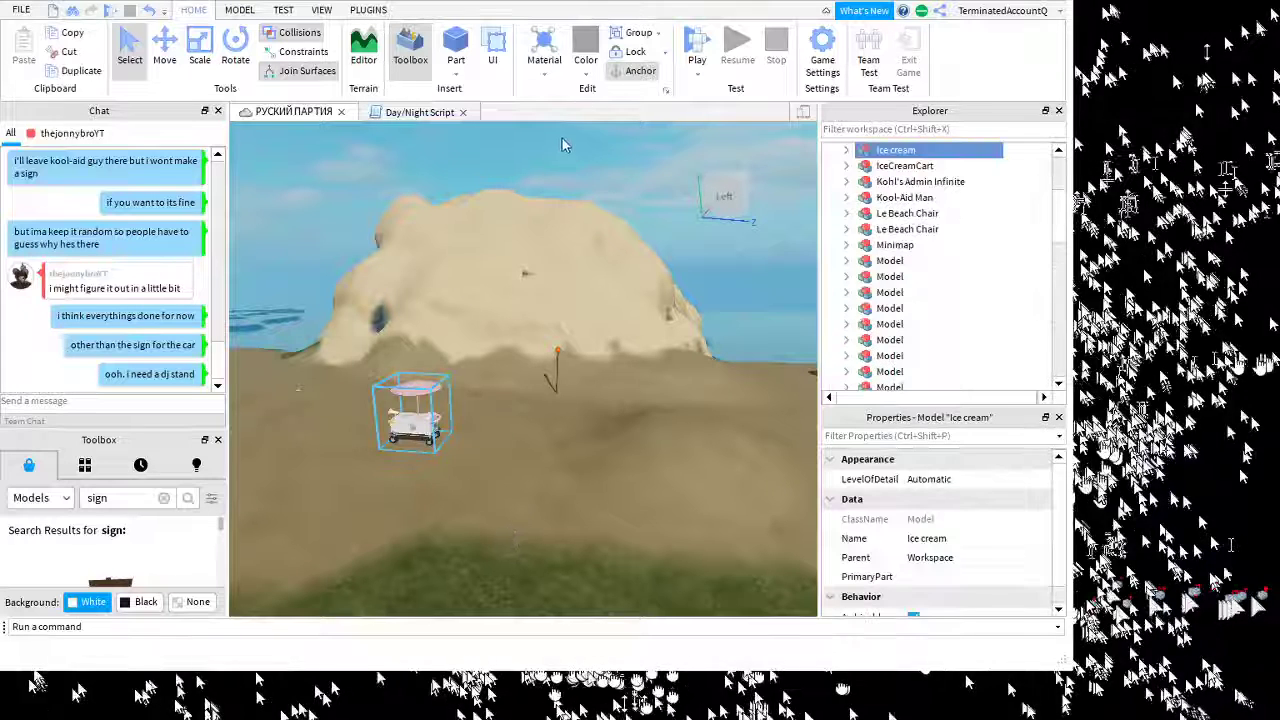
key("Delete")
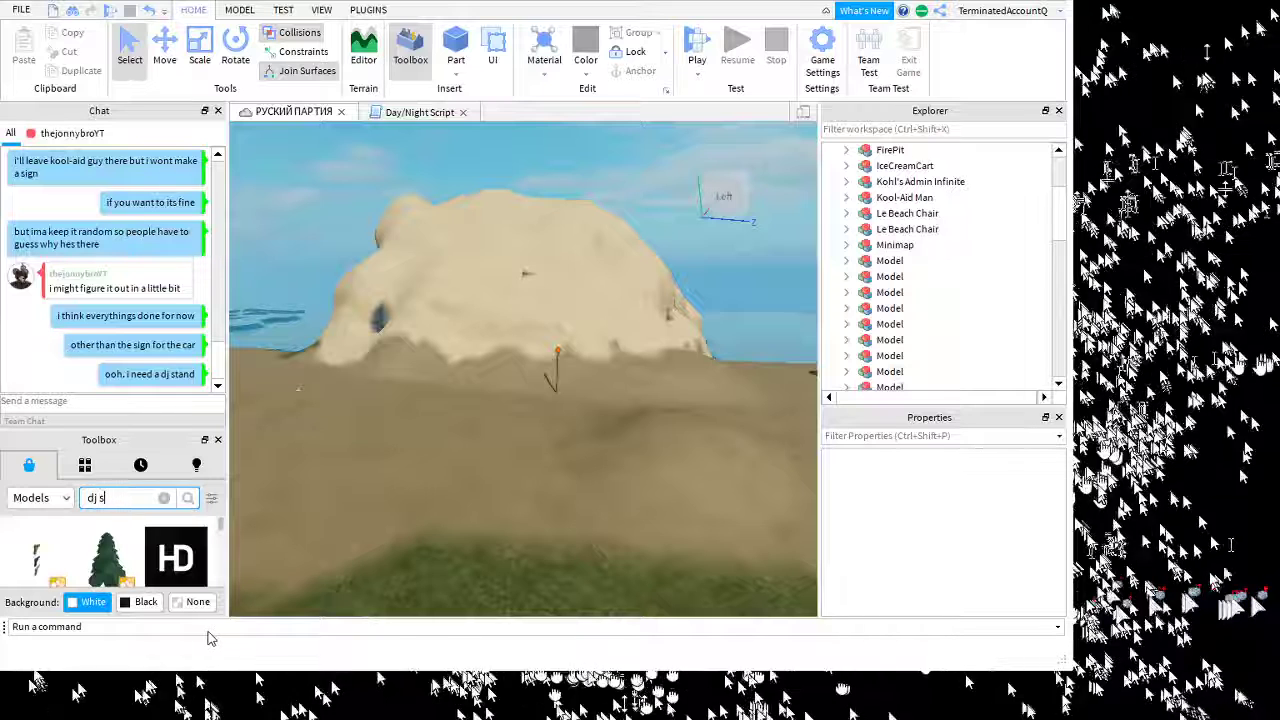
Search the Toolbox models for "dj stand" and dock the Toolbox above the 3D view to enlarge the results
type("dj stand")
key("Return")
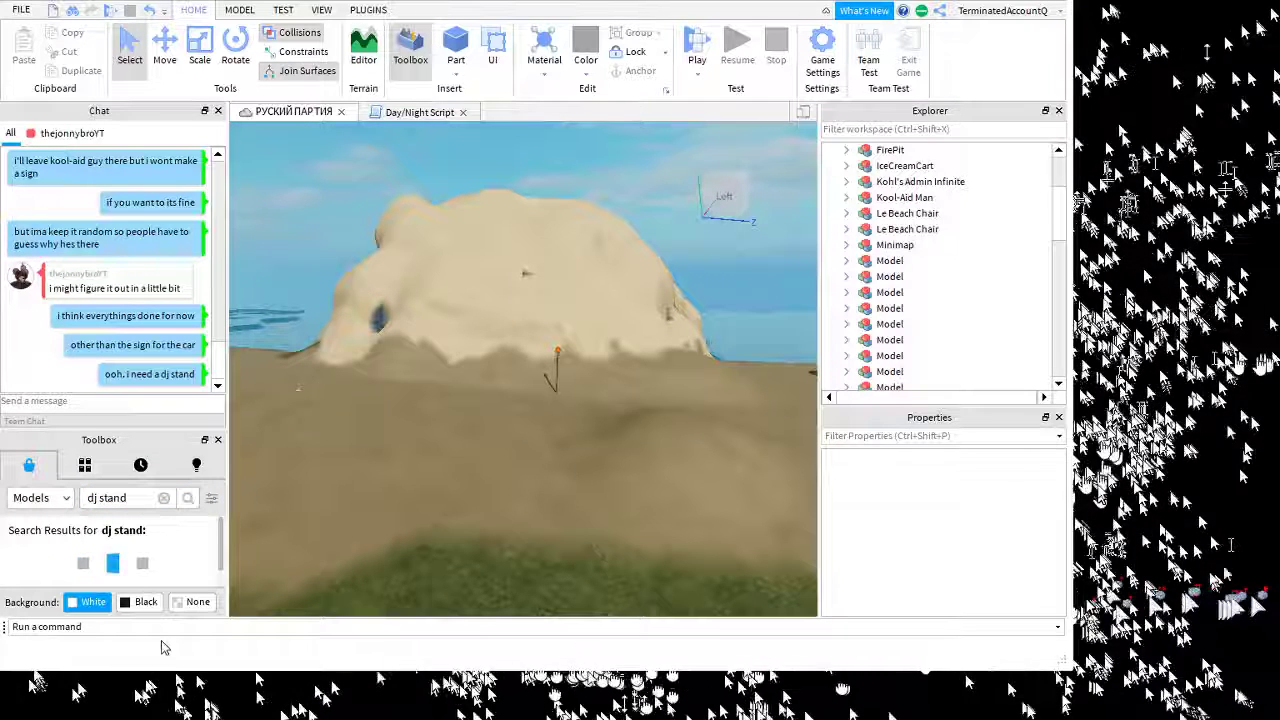
left_click_drag(99, 440, 366, 457)
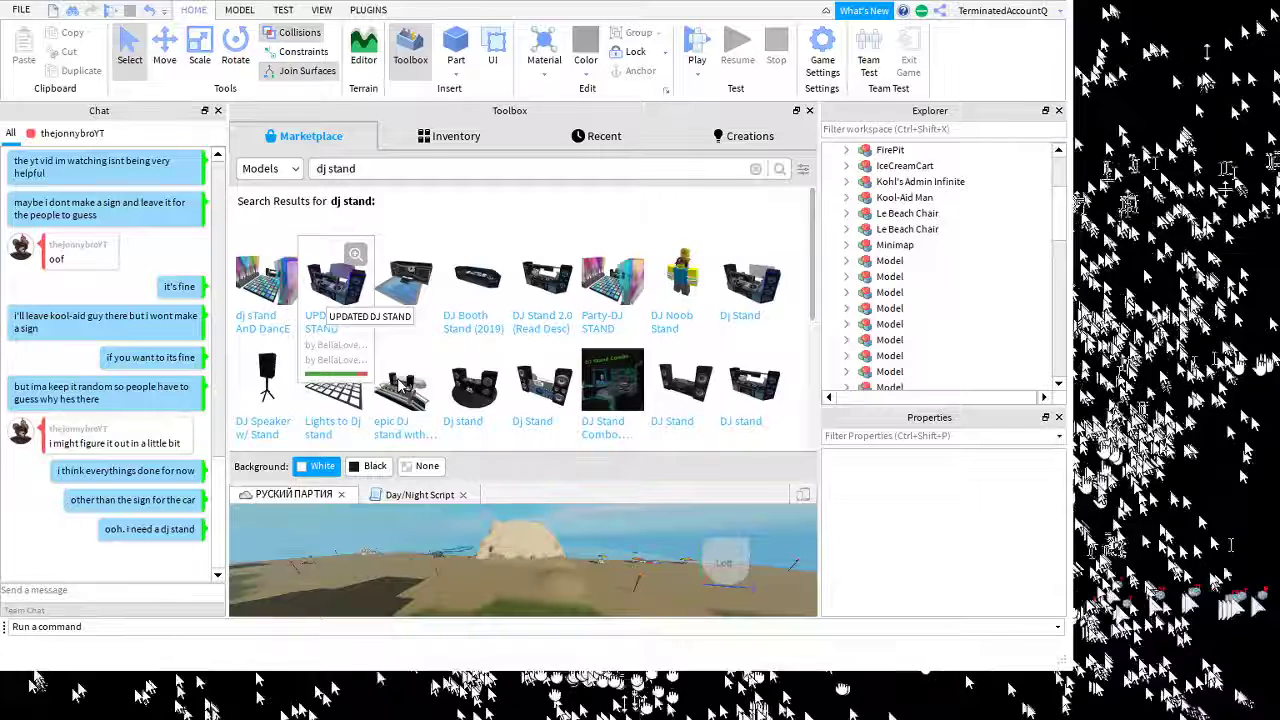
Search the marketplace models for "dj stand with working sound id" and for the shorter "dj stand with sound id"
type("with w")
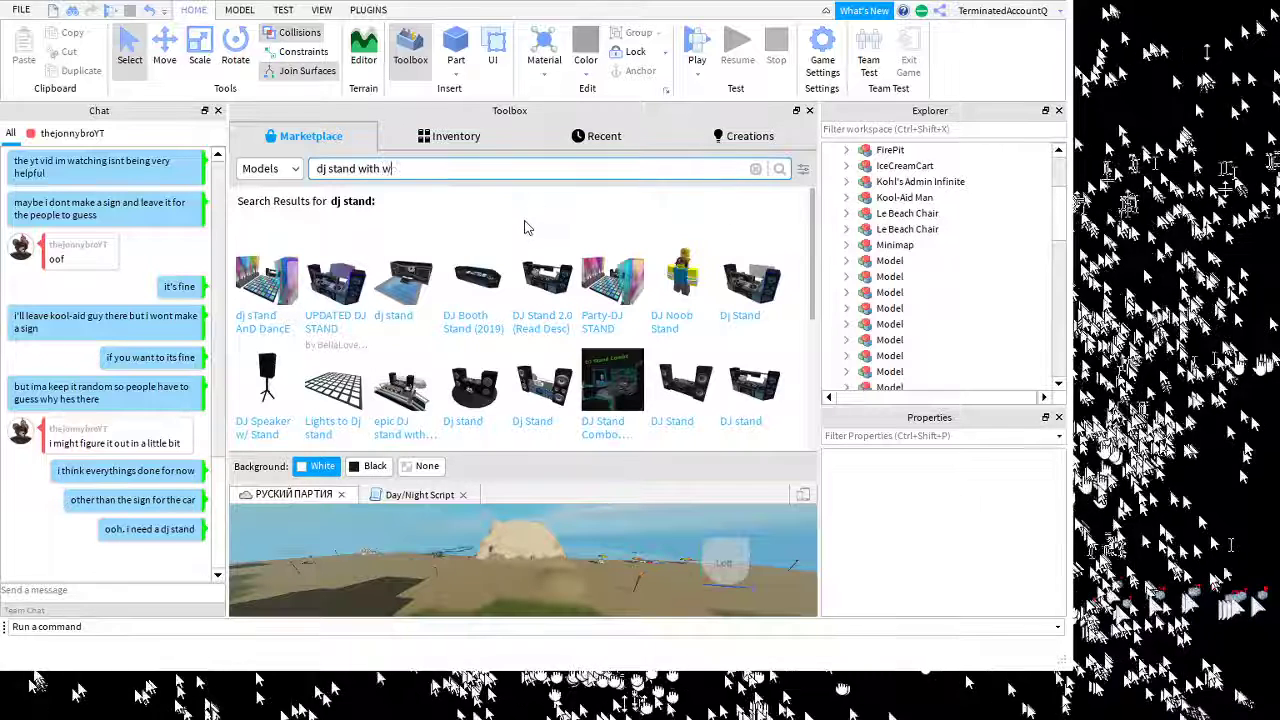
type("orking sound id")
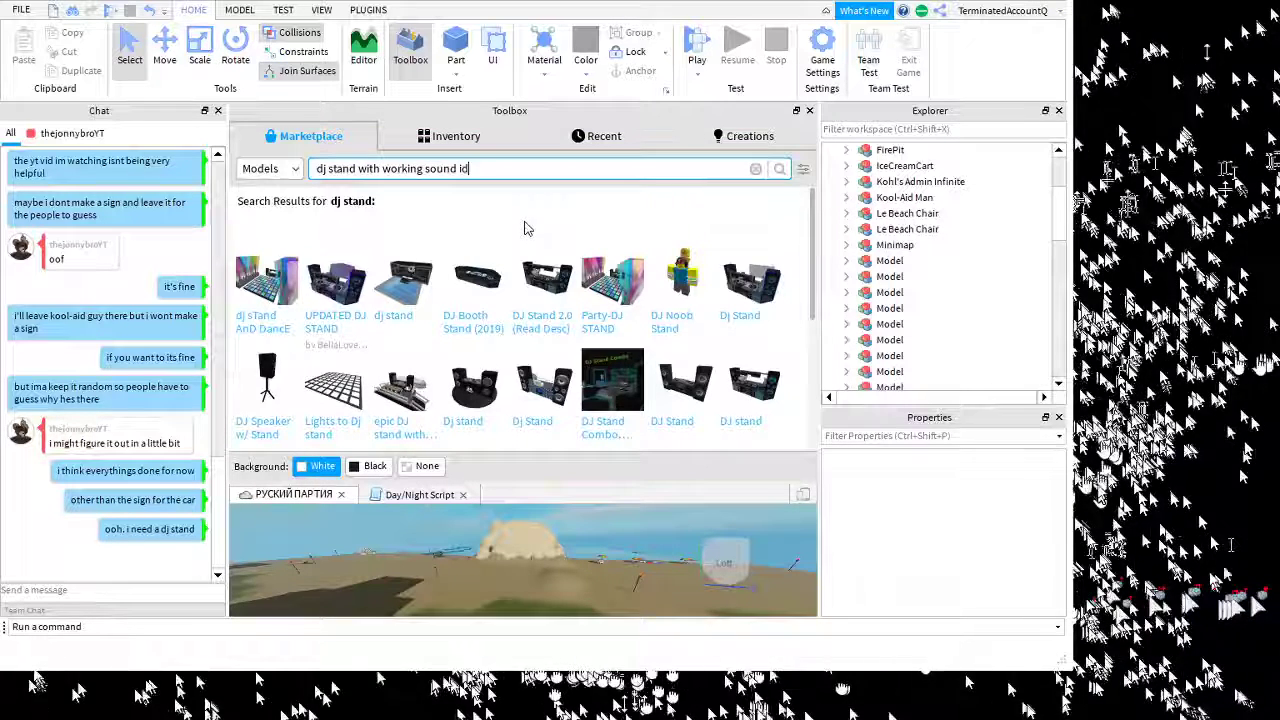
key("Return")
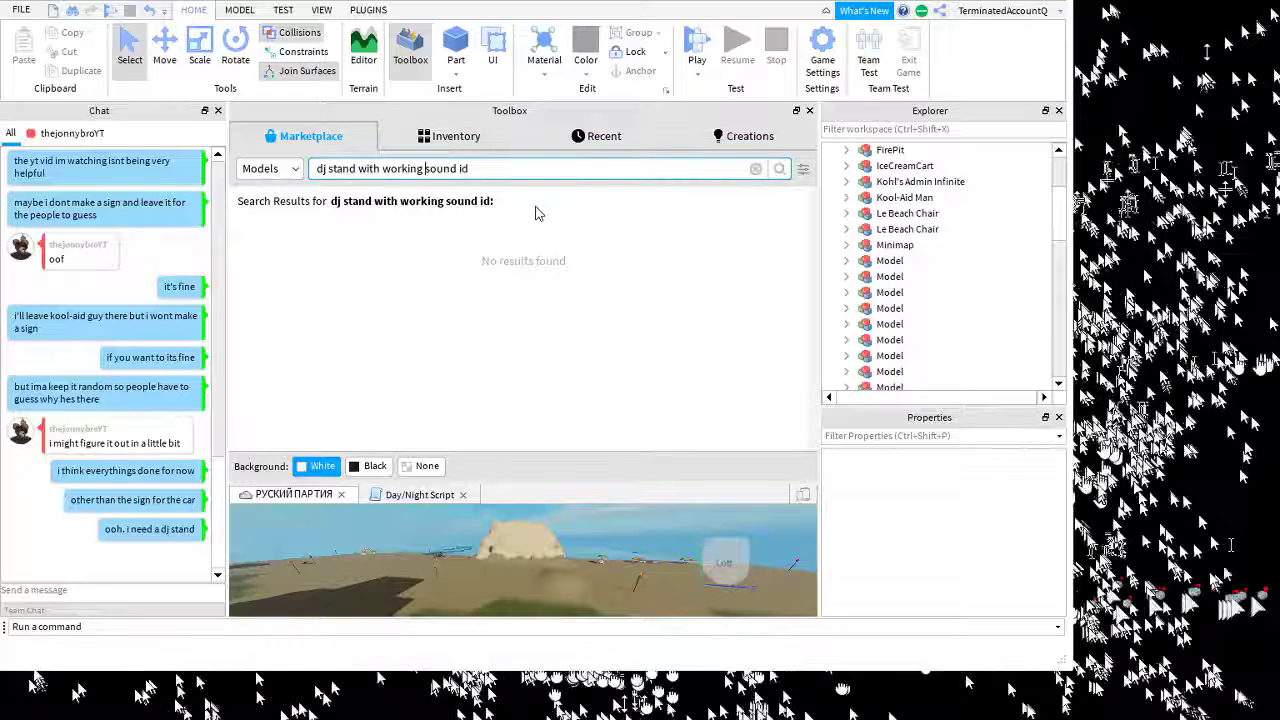
key("Left")
key("Left")
key("Left")
key("Left")
key("Left")
key("Left")
key("Left")
key("Left")
key("BackSpace")
key("BackSpace")
key("BackSpace")
key("BackSpace")
key("BackSpace")
key("BackSpace")
key("BackSpace")
key("BackSpace")
key("Return")
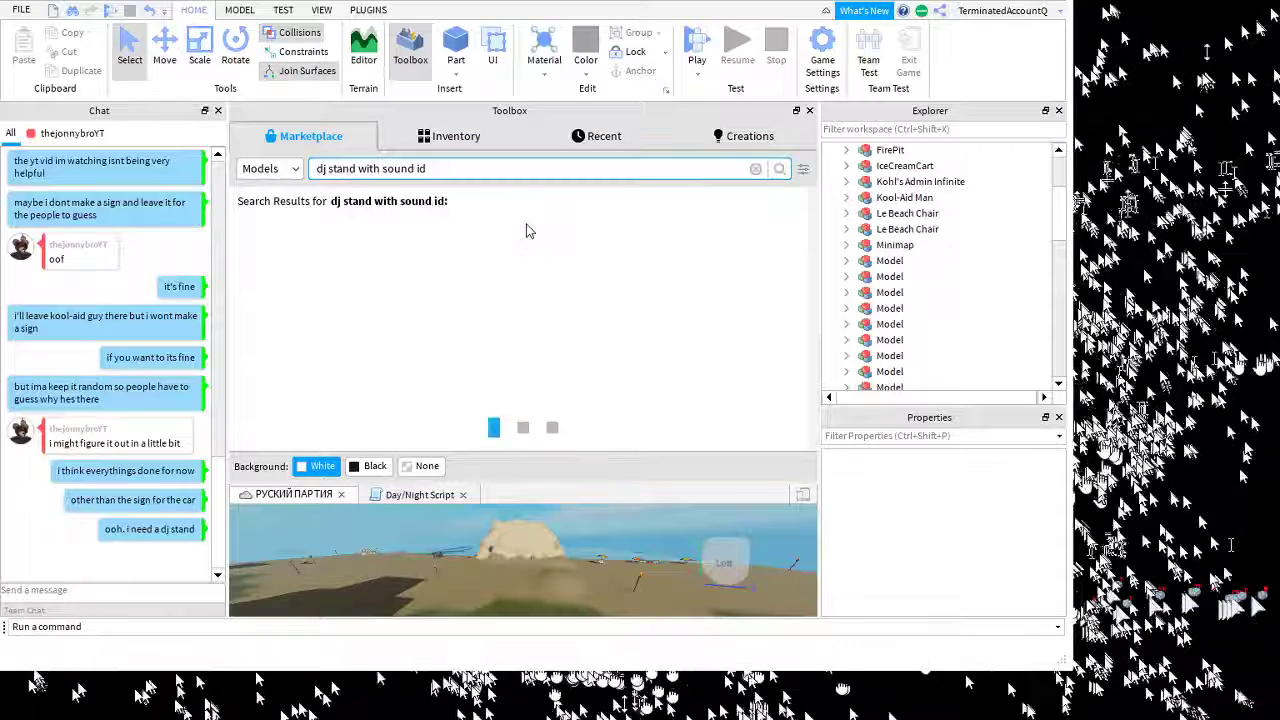
Replace the search text with "dj stand" and run the model search again
key("shift+Left")
key("shift+Left")
key("shift+Left")
key("shift+Left")
key("shift+Left")
key("shift+Left")
key("shift+Left")
key("shift+Left")
key("shift+Left")
key("shift+Left")
key("shift+Left")
key("shift+Left")
key("shift+Left")
key("shift+Left")
key("shift+Left")
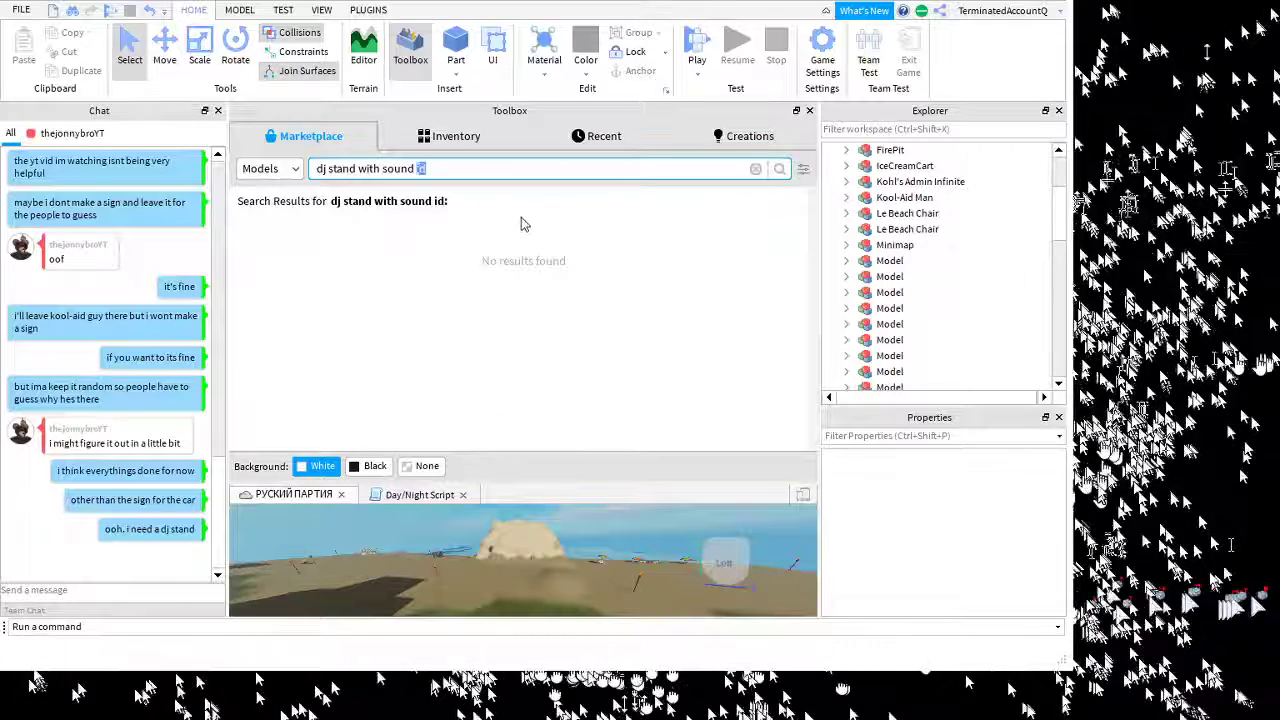
type("dj stand")
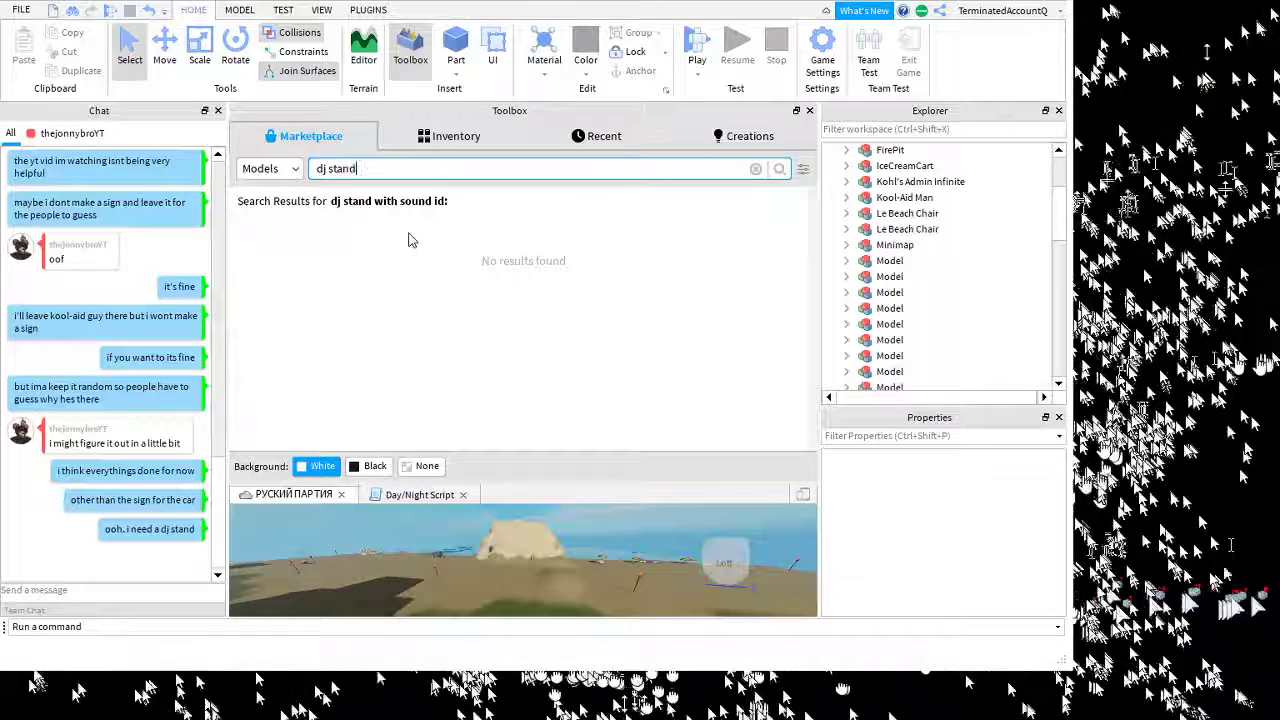
key("Return")
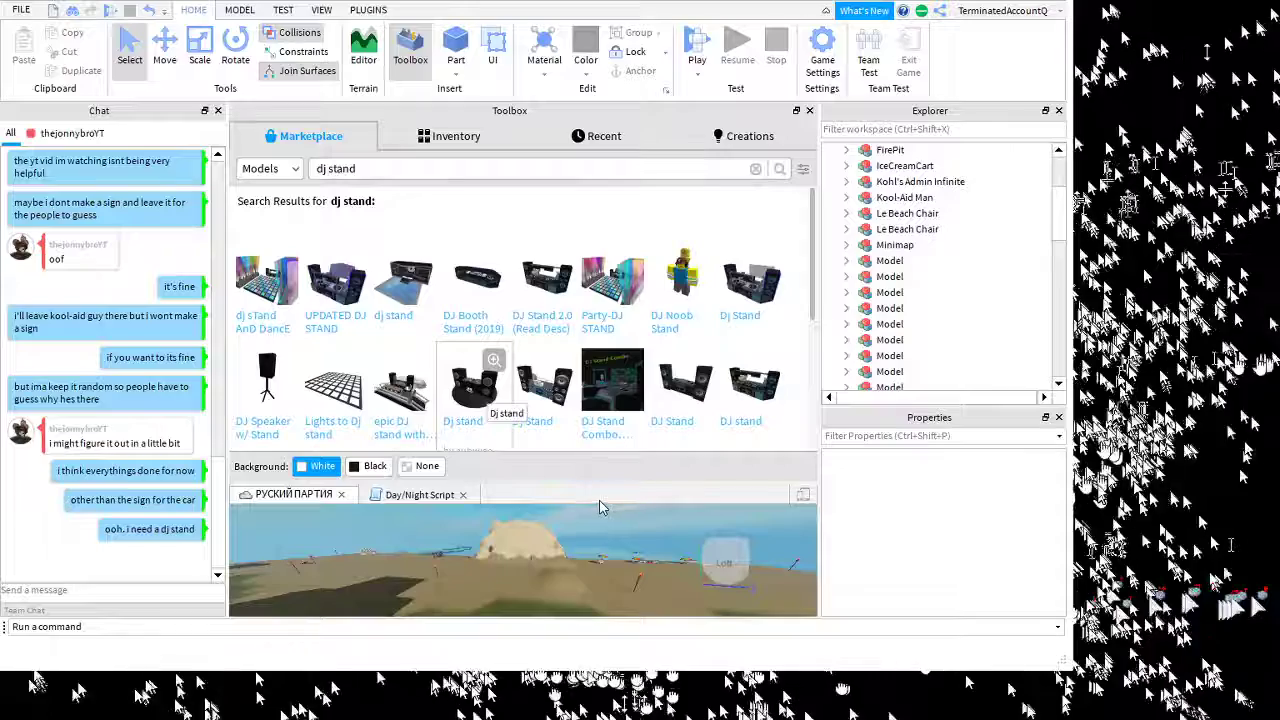
Insert the "dj stand" model with the white speaker from the results and inspect it in front of the sand hill
scroll(600, 500, "down", 2)
scroll(598, 500, "down", 3)
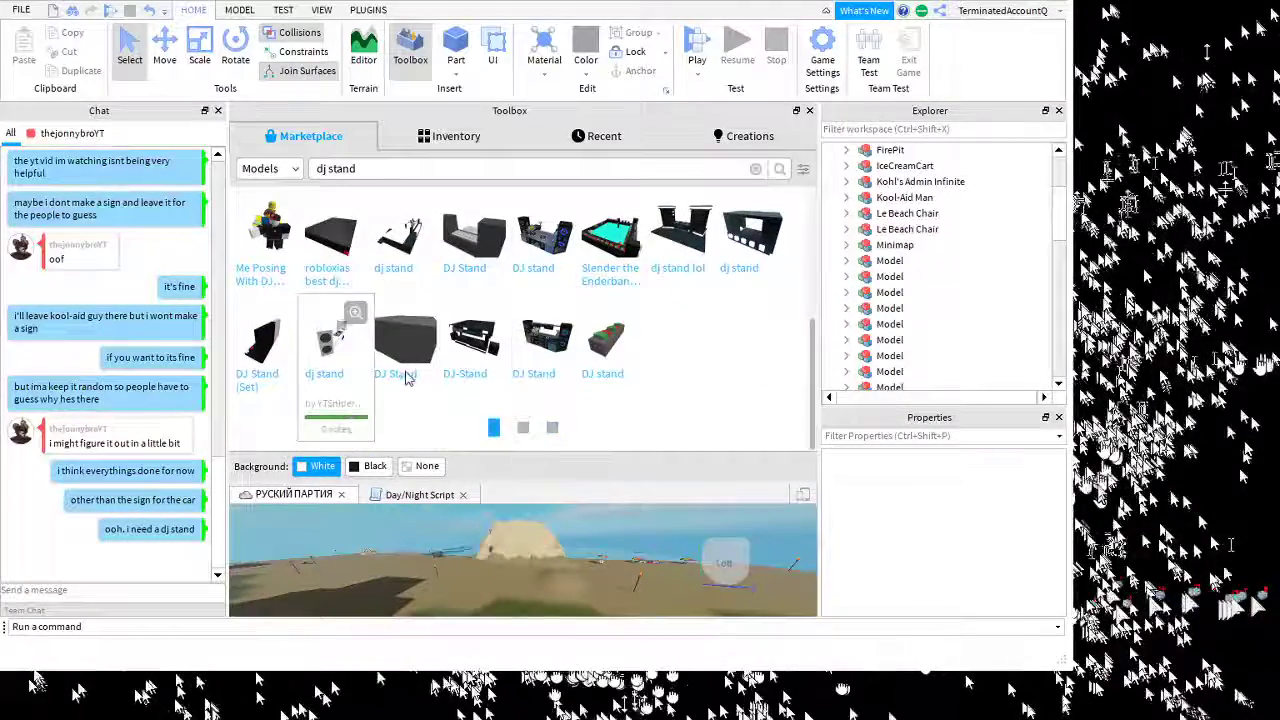
left_click(336, 335)
scroll(480, 545, "up", 3)
scroll(483, 555, "up", 2)
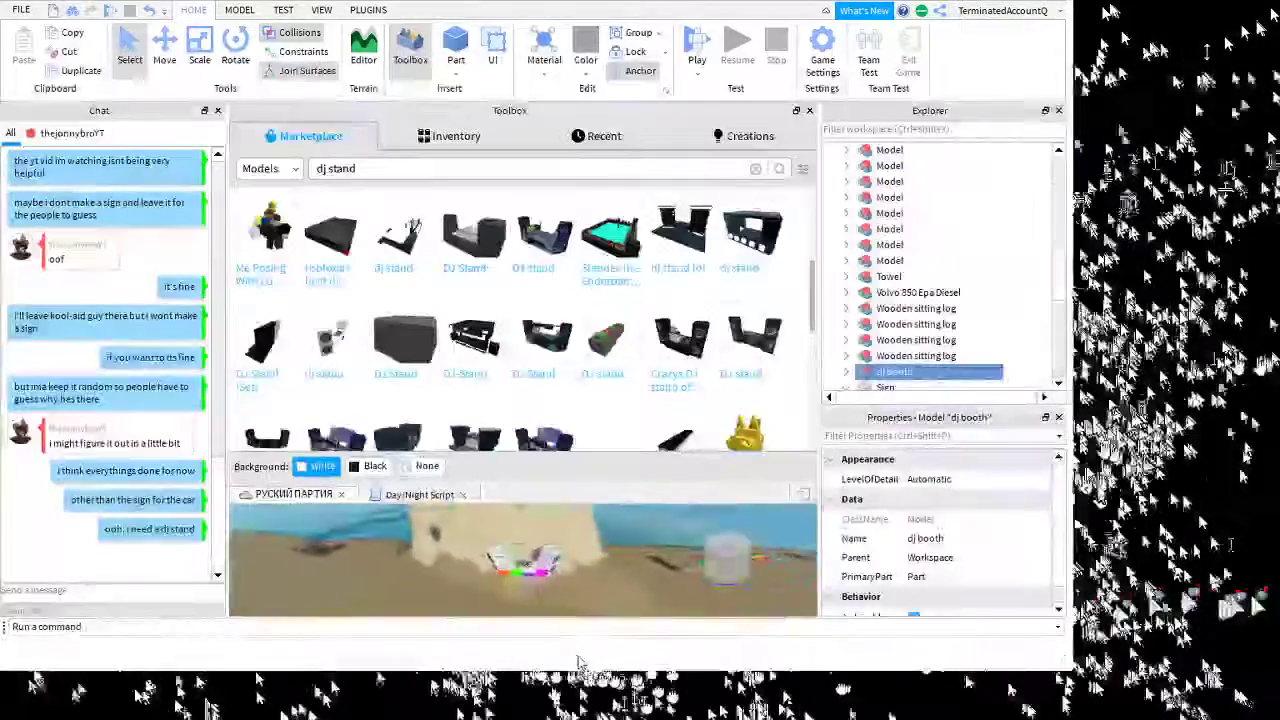
right_click_drag(494, 546, 520, 560)
scroll(500, 555, "up", 3)
scroll(500, 555, "down", 3)
scroll(500, 555, "up", 4)
scroll(520, 560, "down", 4)
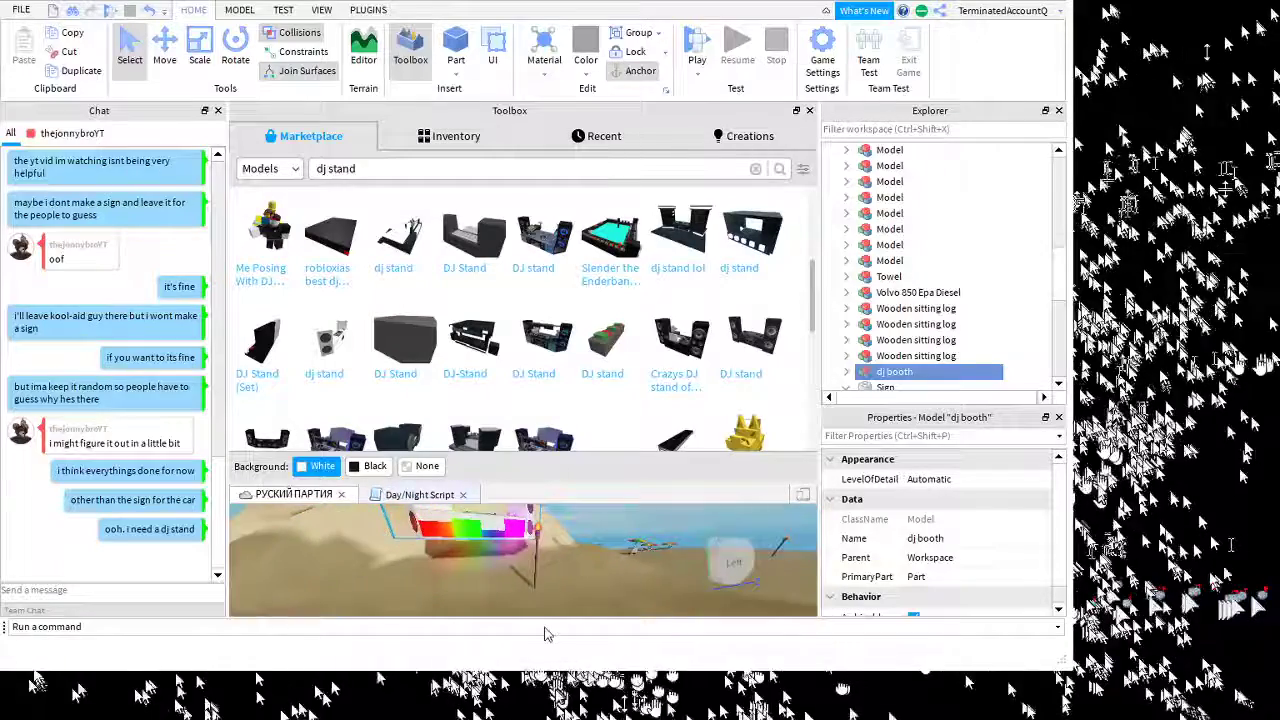
Close the Day/Night Script and delete the inserted dj booth from the beach
key("ctrl+Tab")
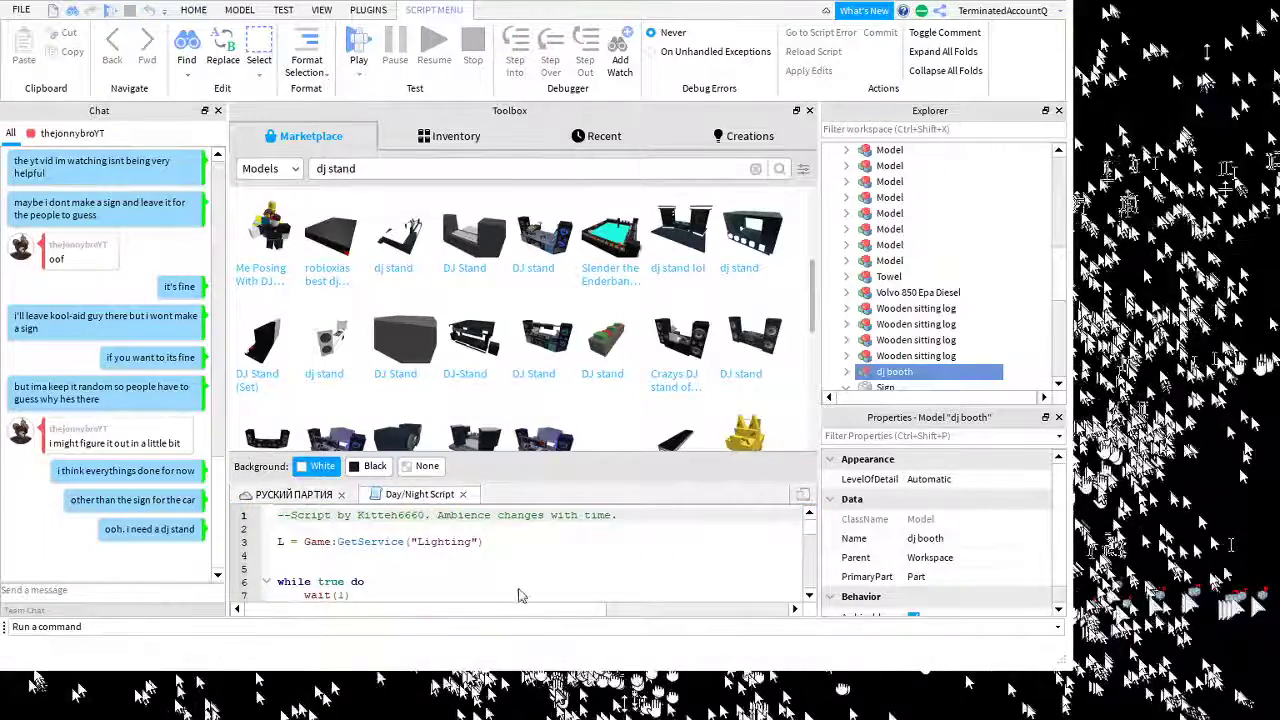
left_click(463, 494)
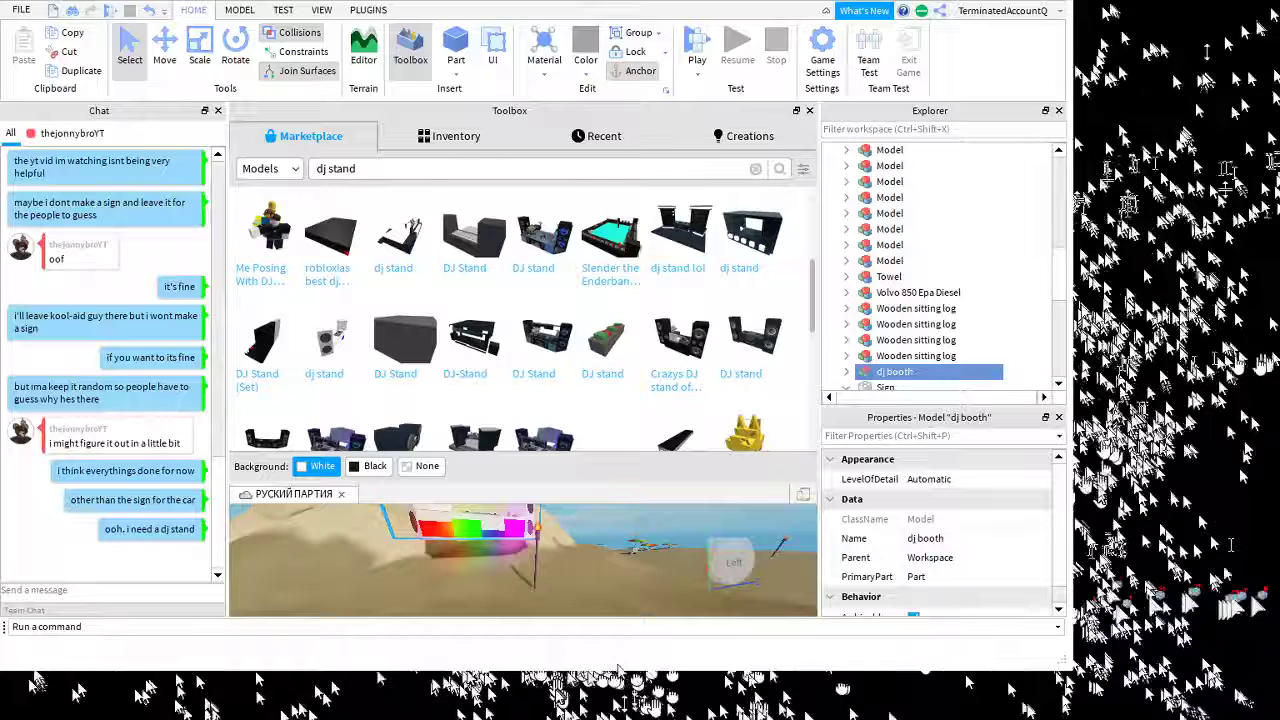
key("Delete")
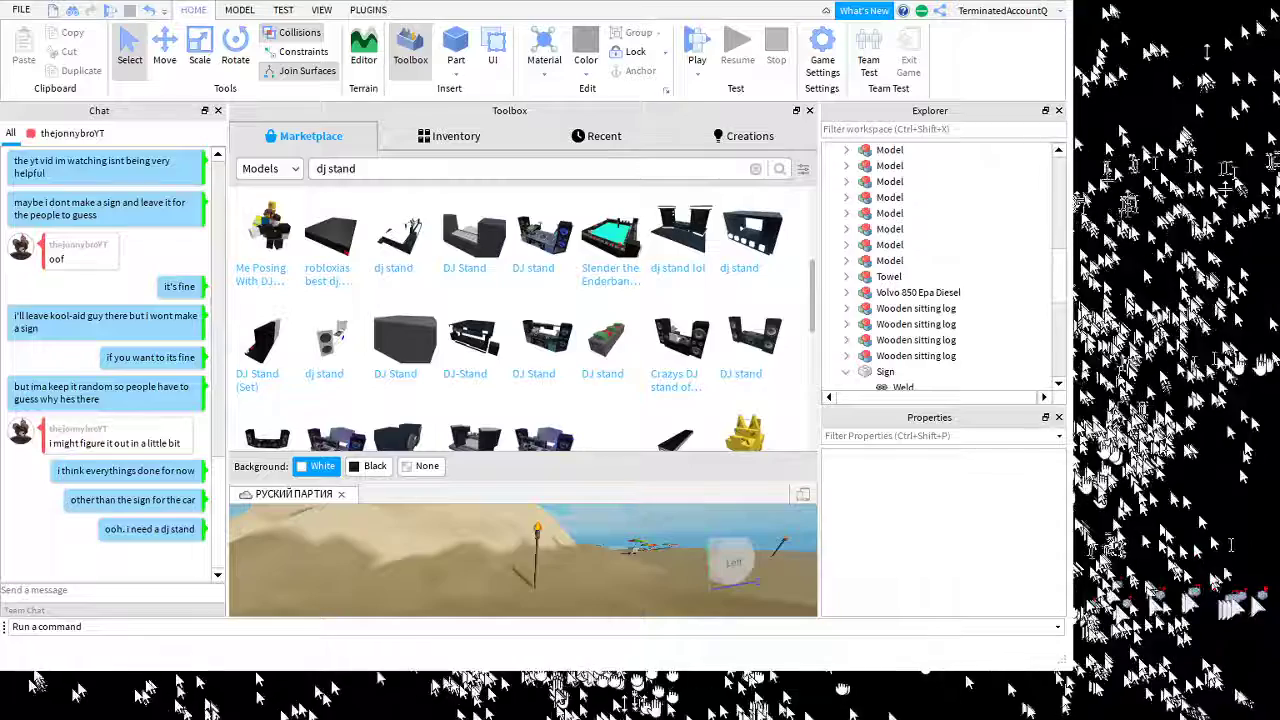
Close the Properties window and dock the Toolbox together with the Explorer
left_click(1059, 417)
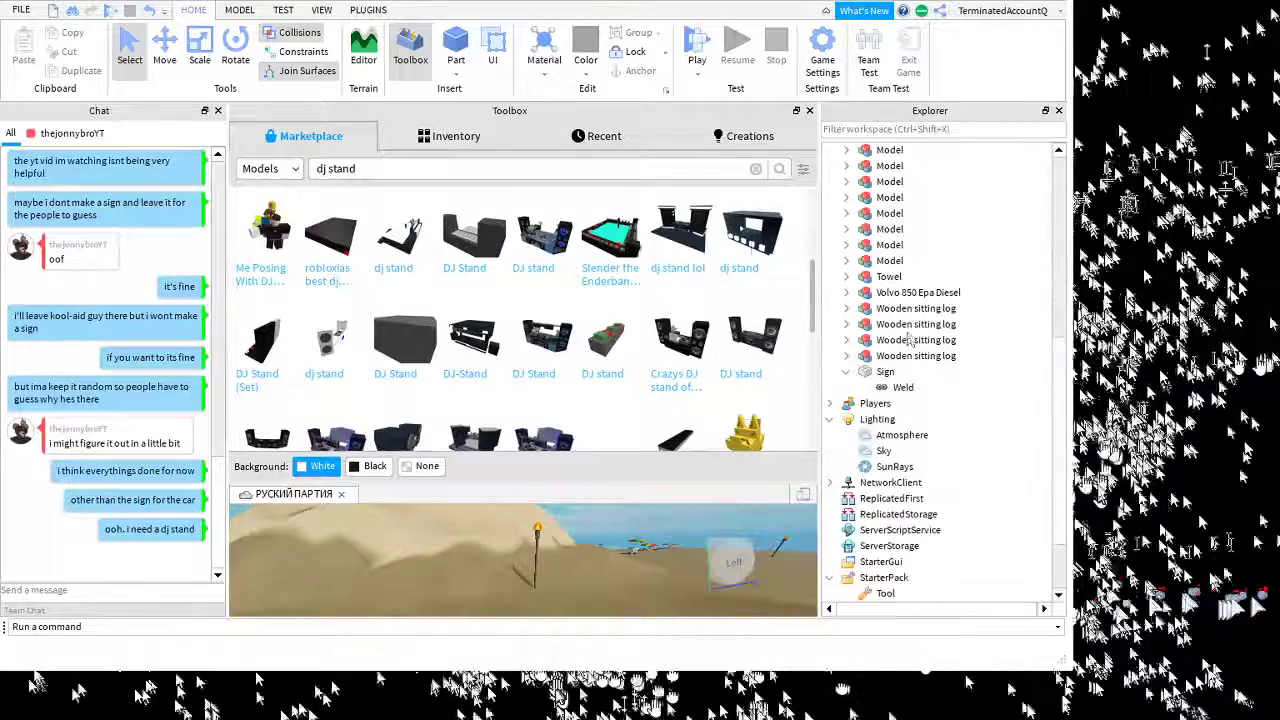
left_click_drag(690, 111, 920, 340)
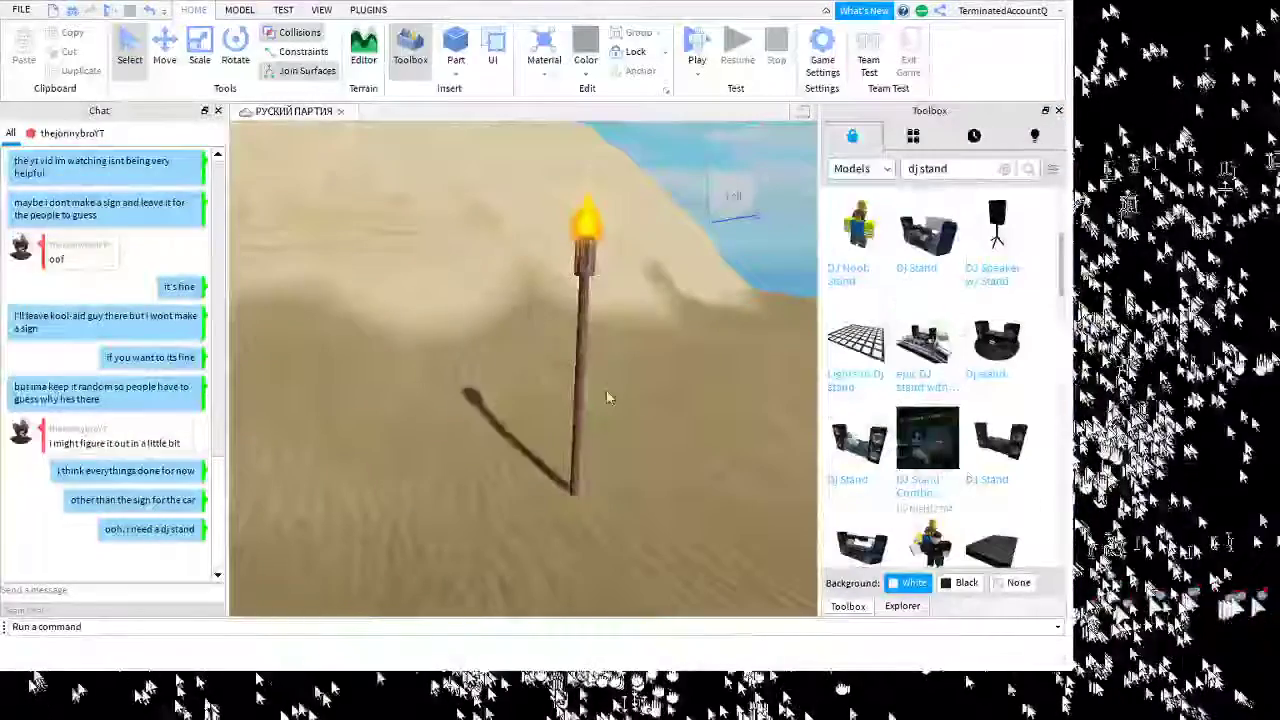
Browse the DJ stand models and insert the black "DJ Stand" with large speakers near the sand hill
right_click_drag(684, 571, 684, 572)
key("s")
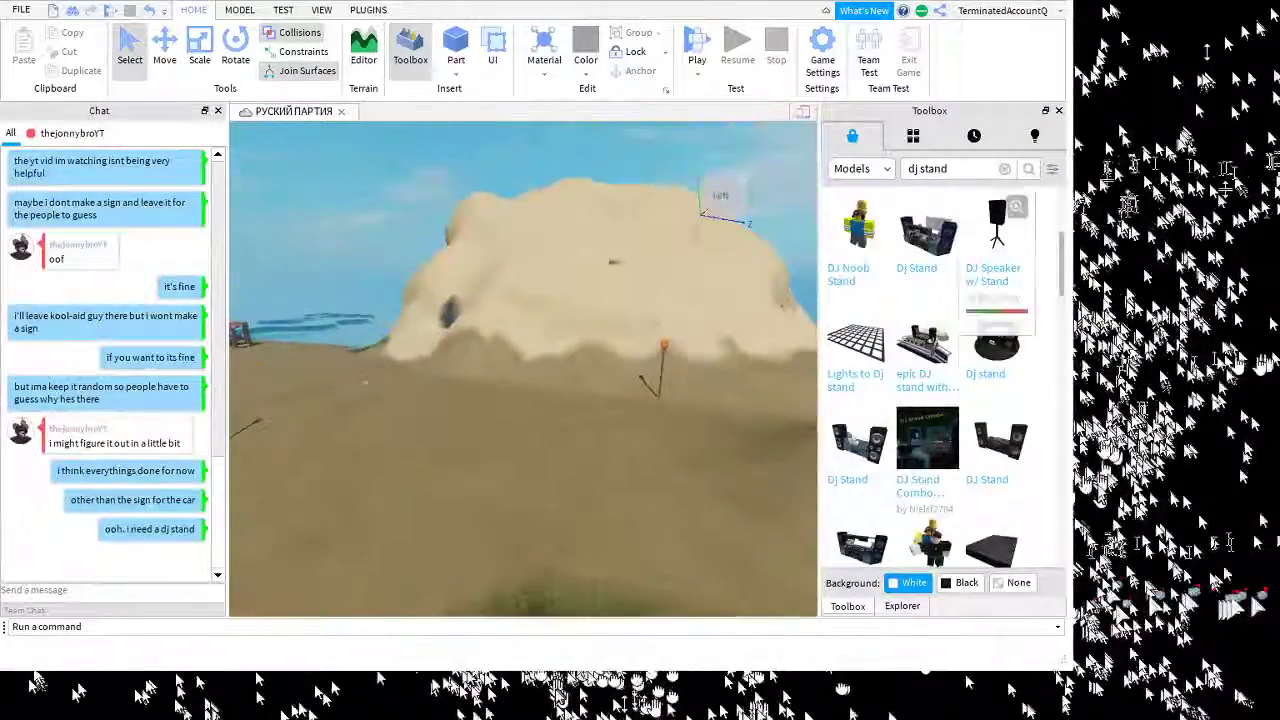
scroll(985, 295, "down", 2)
scroll(985, 300, "down", 3)
key("s")
key("d")
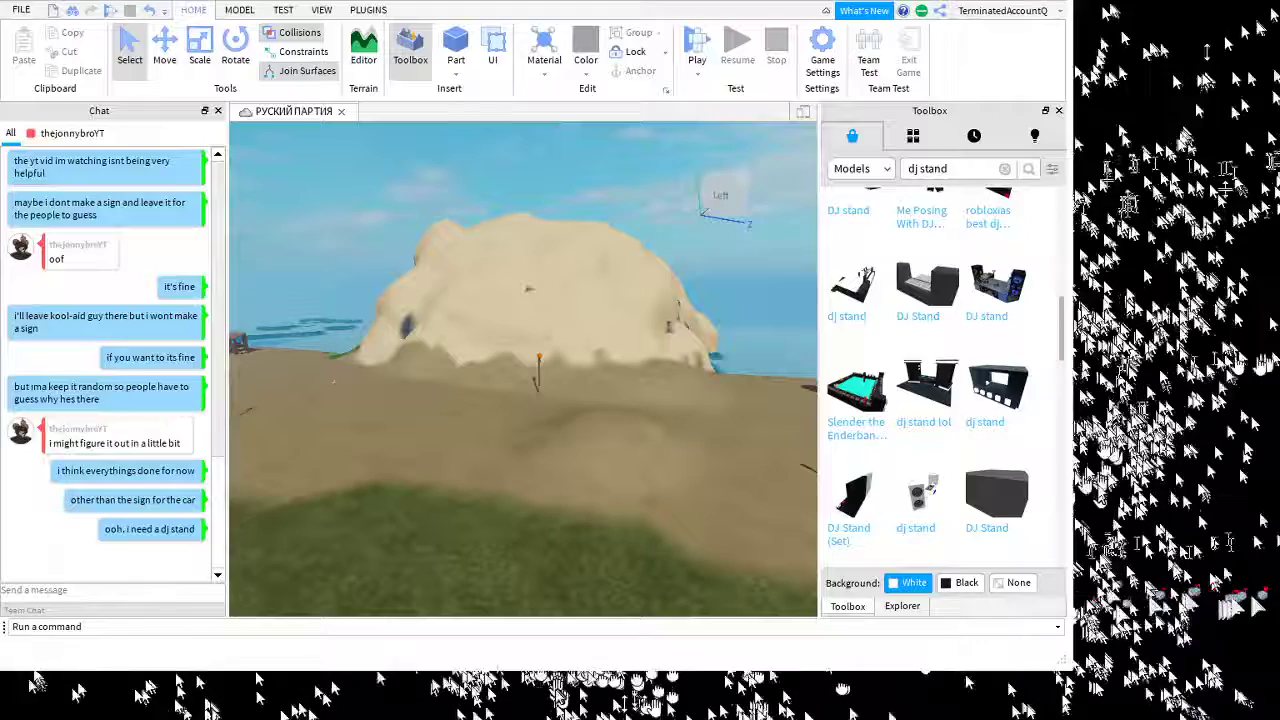
scroll(940, 380, "down", 4)
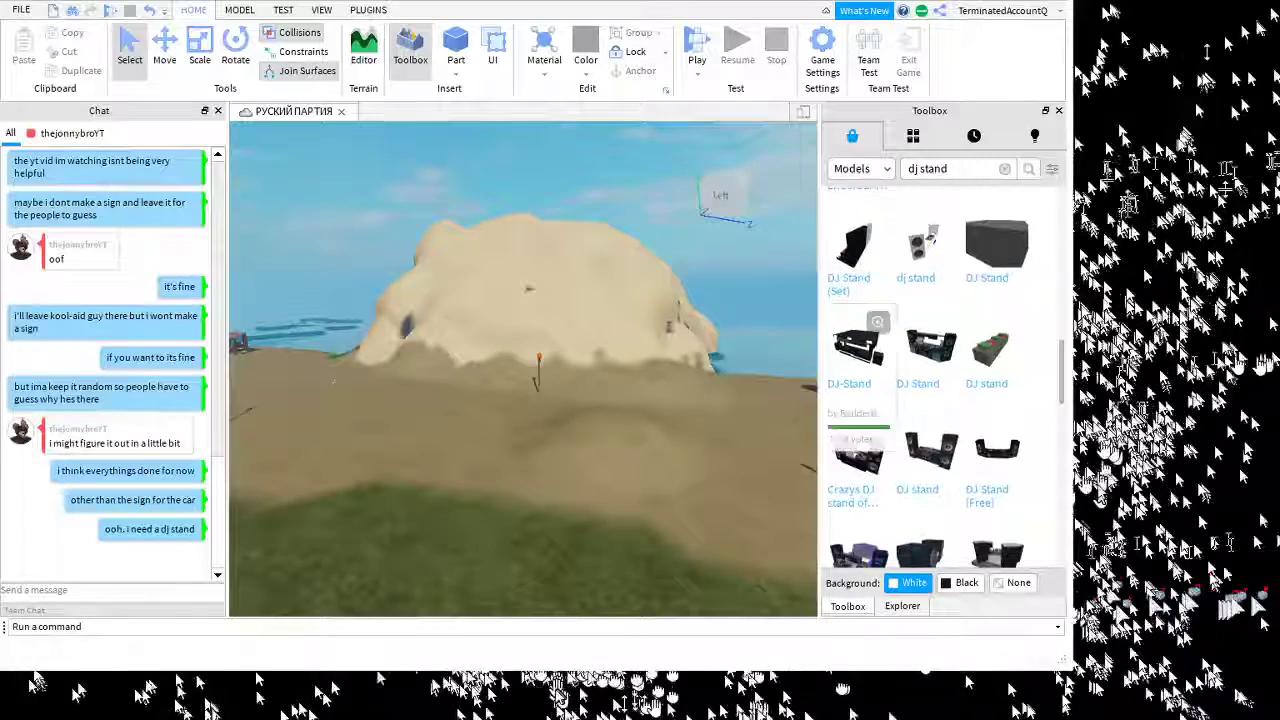
left_click(930, 346)
key("f")
right_click_drag(658, 590, 658, 590)
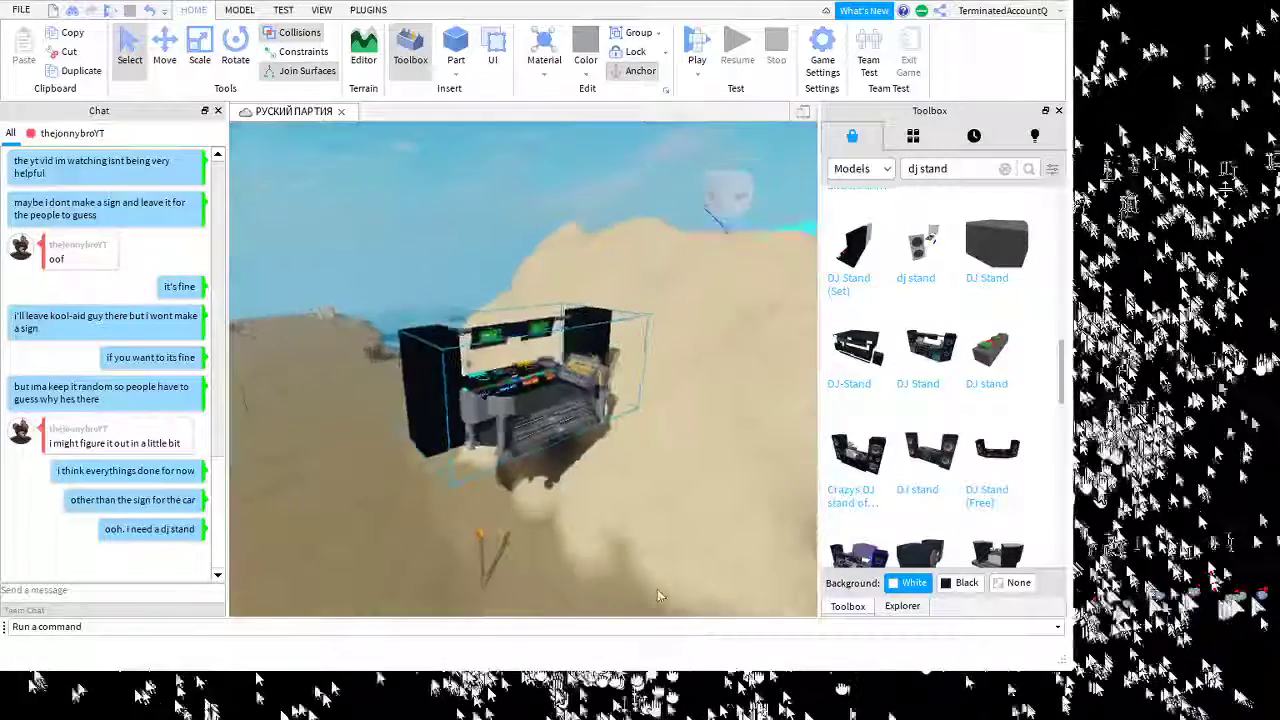
Move the black DJ stand onto the sand hill, check it from the side and delete it
left_click_drag(769, 451, 732, 486)
right_click_drag(737, 480, 732, 486)
left_click_drag(732, 486, 734, 486)
right_click_drag(732, 486, 734, 486)
key("w")
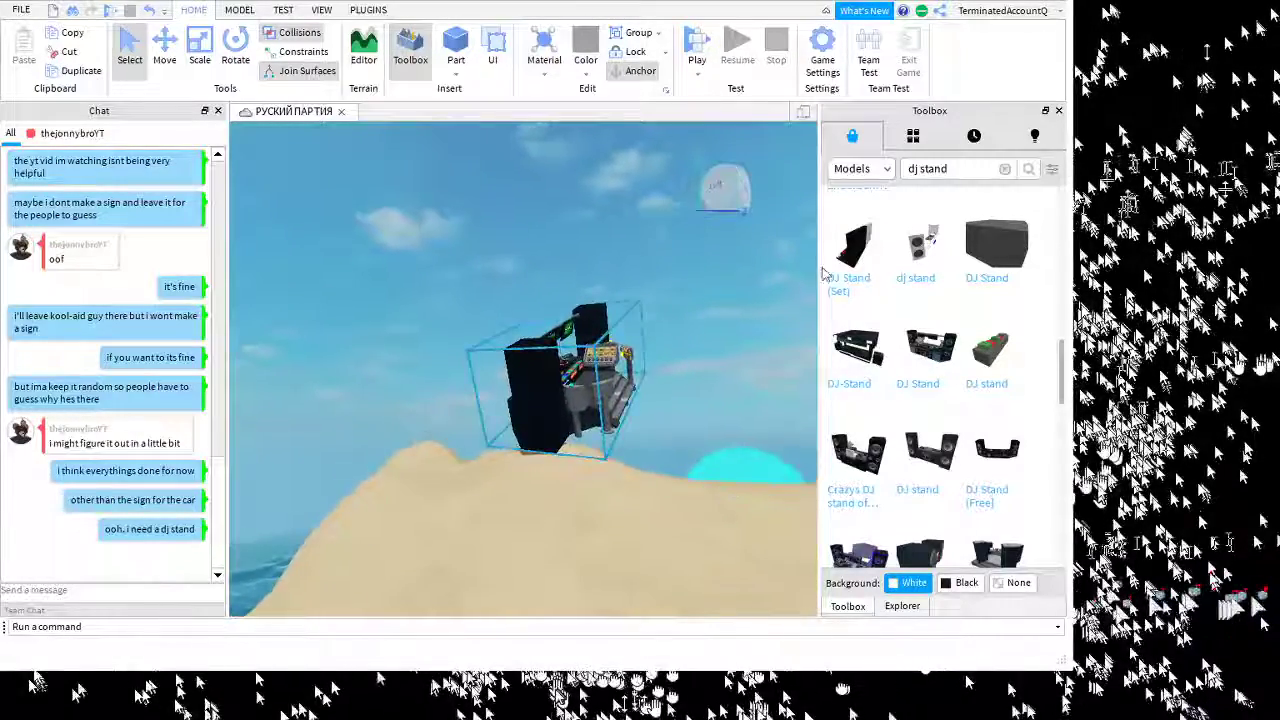
key("Delete")
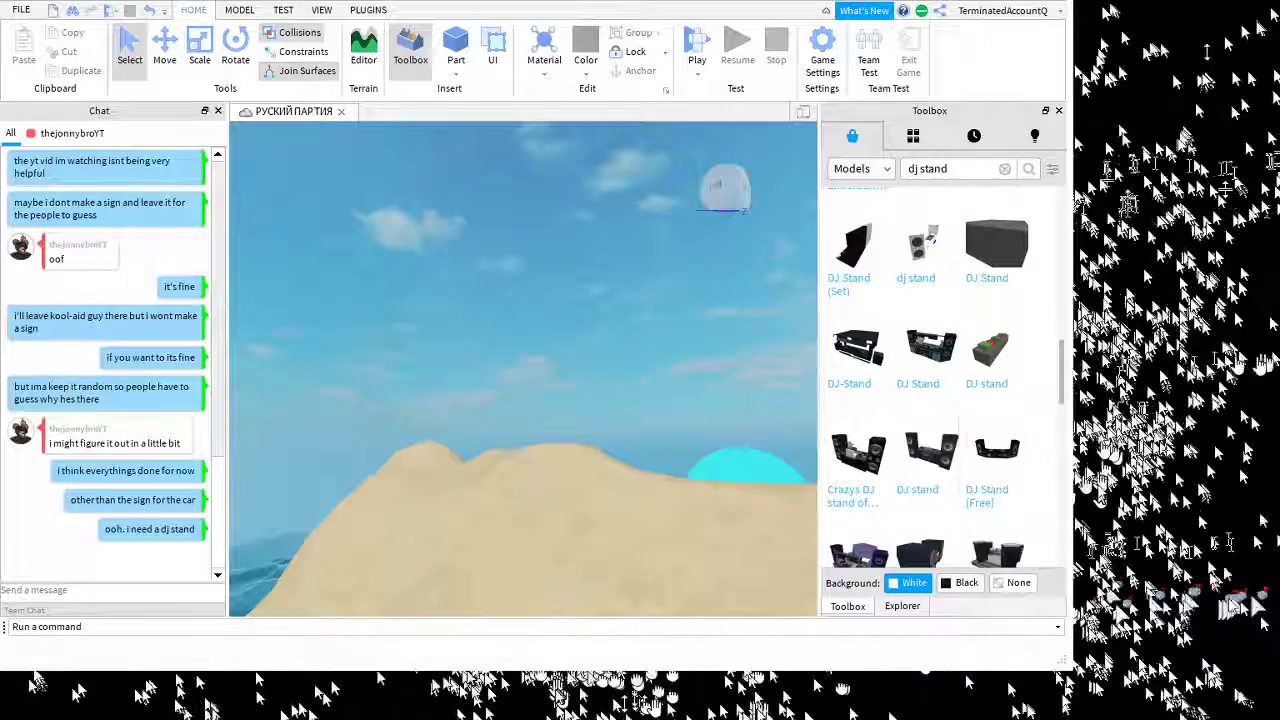
Insert a DJ stand with coloured lights and place it on the beach beyond the white truck, near the sandcastle
scroll(940, 470, "up", 9)
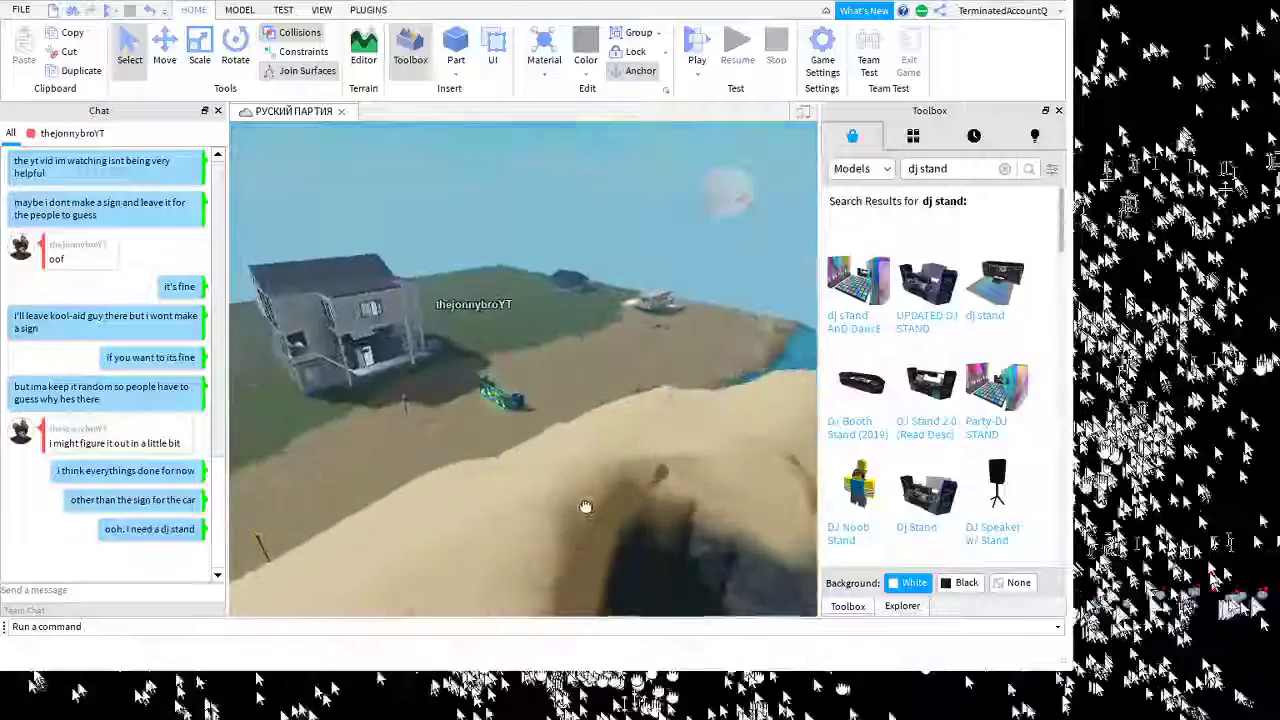
right_click_drag(586, 507, 658, 479)
scroll(708, 540, "up", 8)
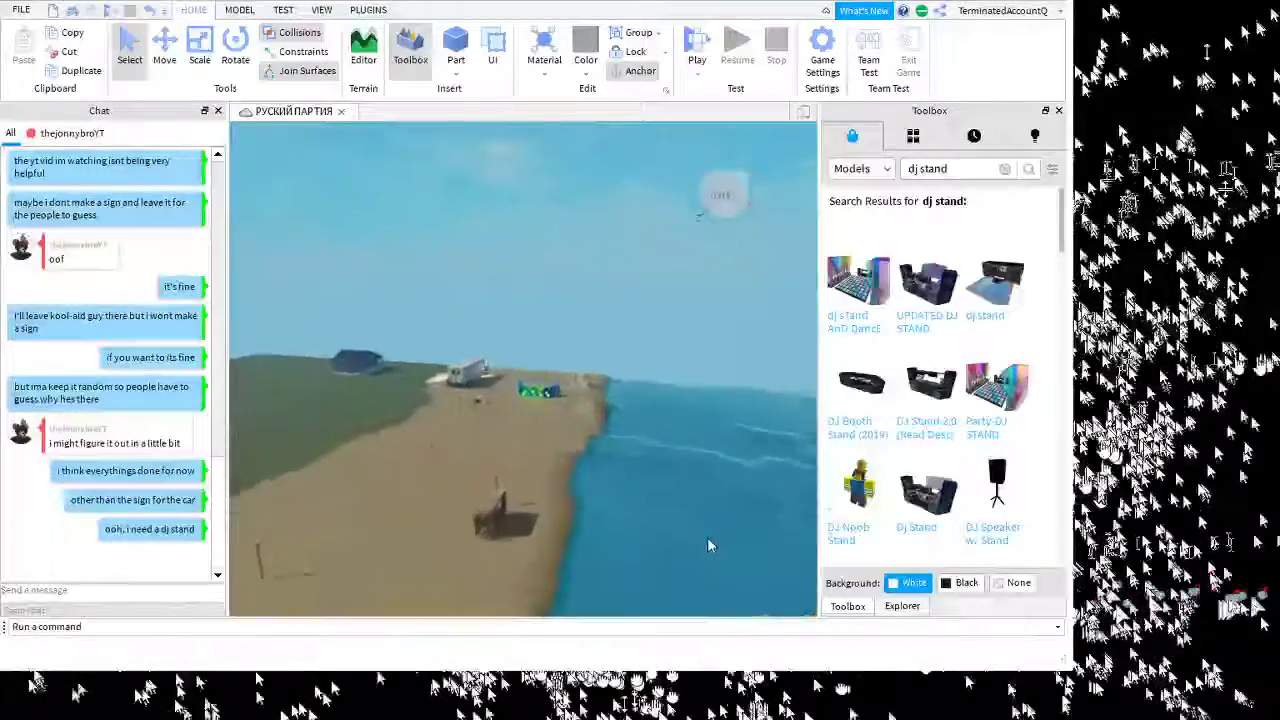
key("w")
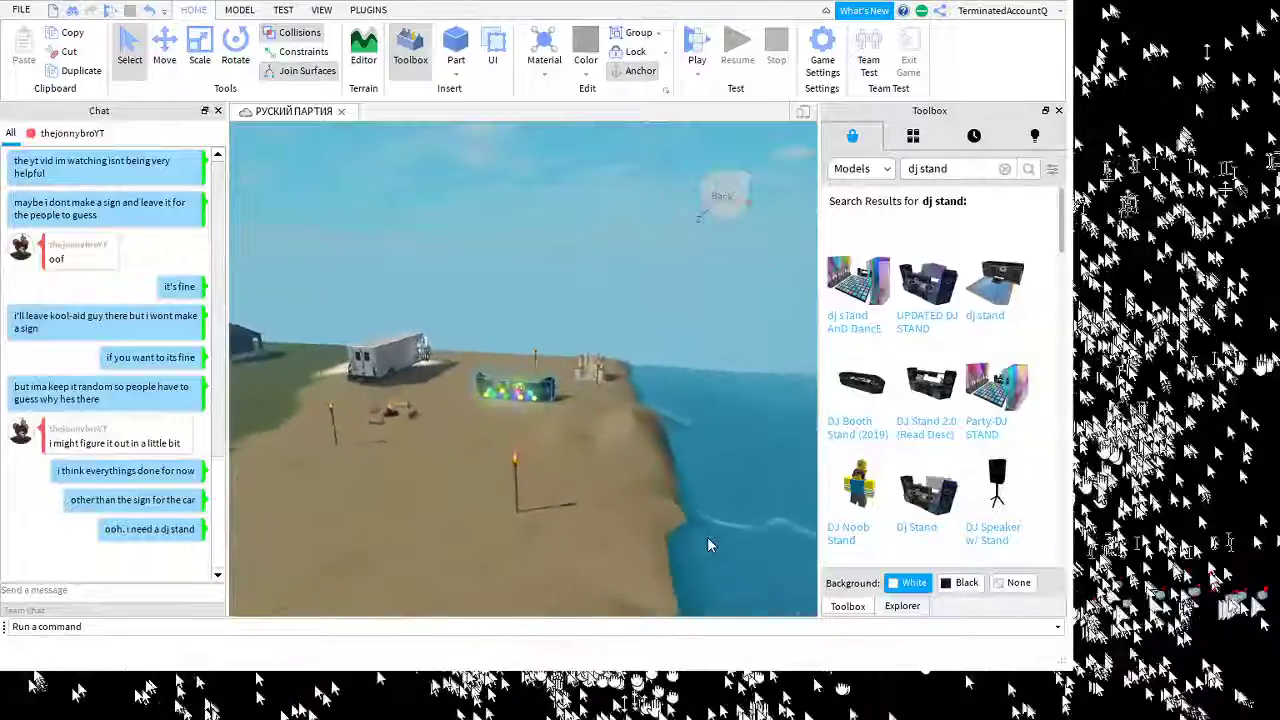
key("s")
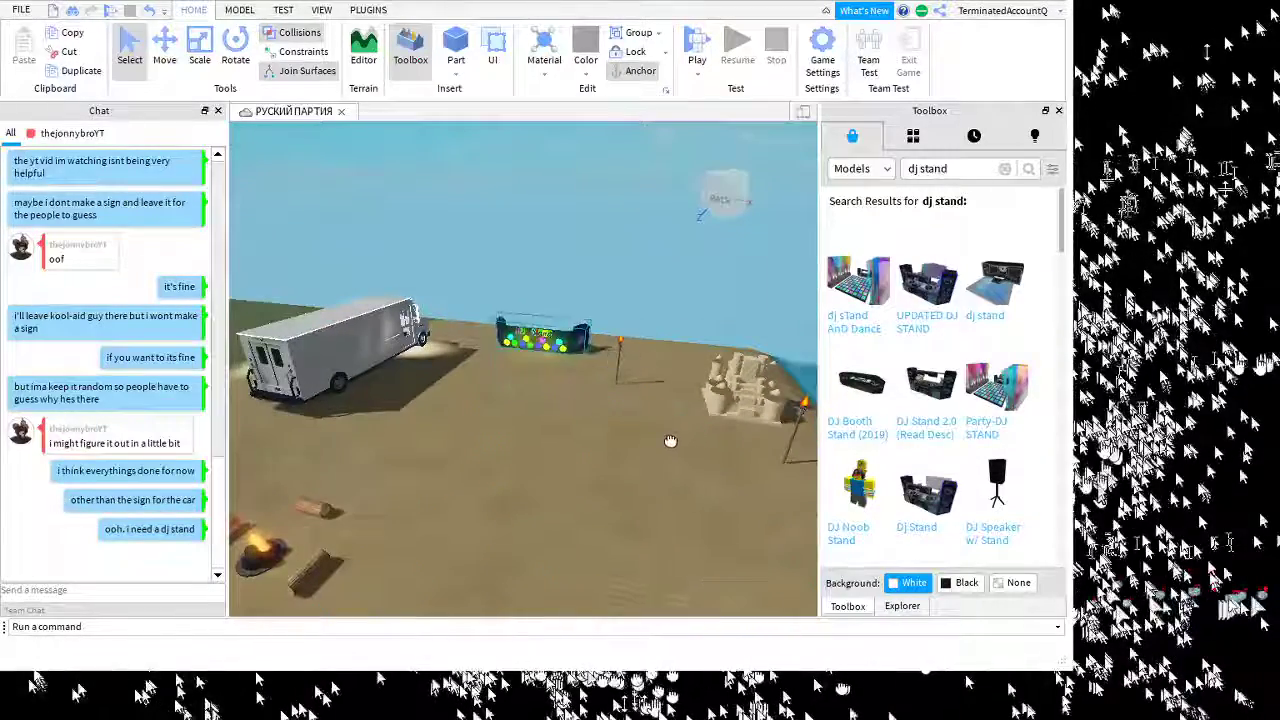
right_click_drag(671, 439, 687, 444)
Select the sandcastle near the water and activate the Scale tool for it
left_click(565, 402)
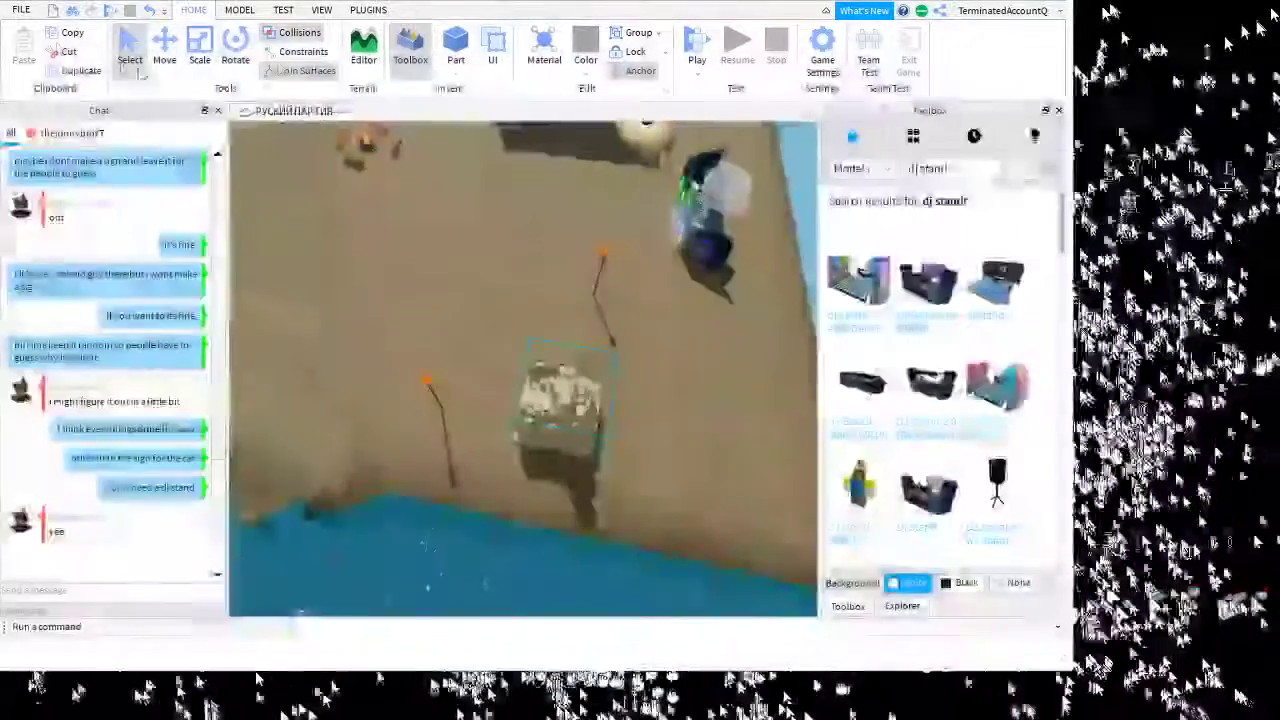
mouse_move(547, 458)
right_mouse_down()
mouse_move(551, 423)
mouse_move(561, 445)
right_mouse_up()
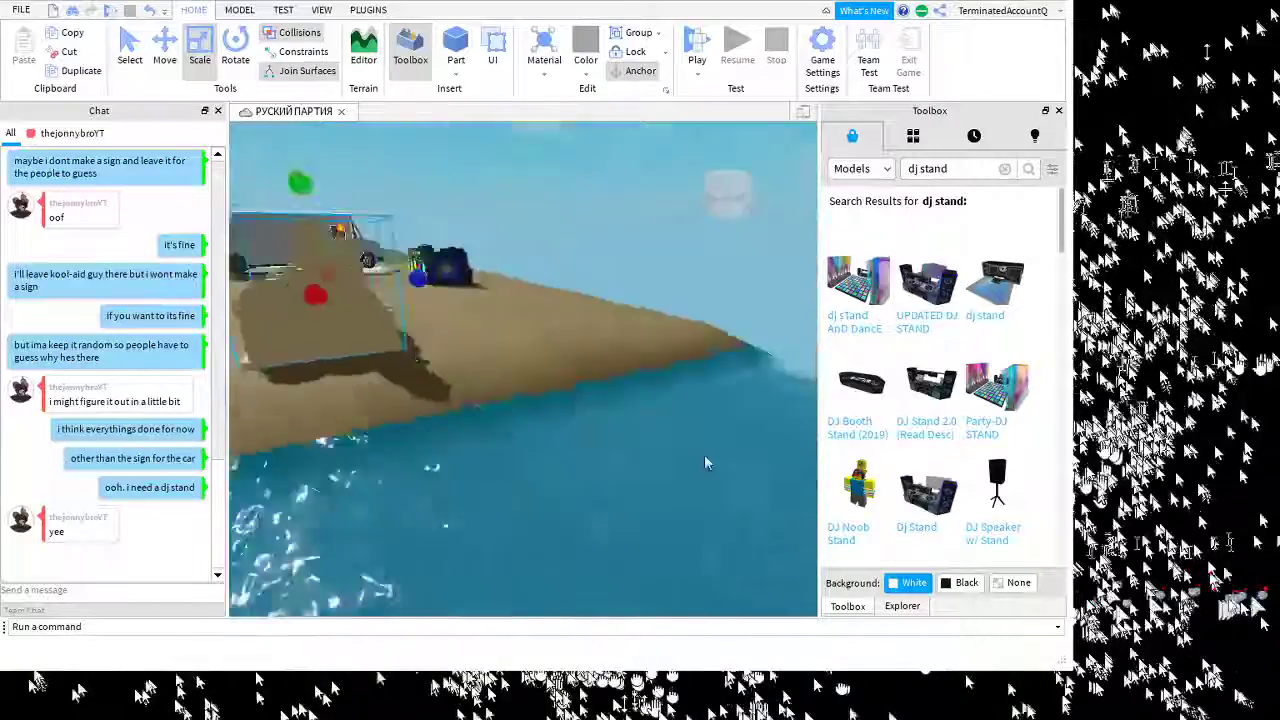